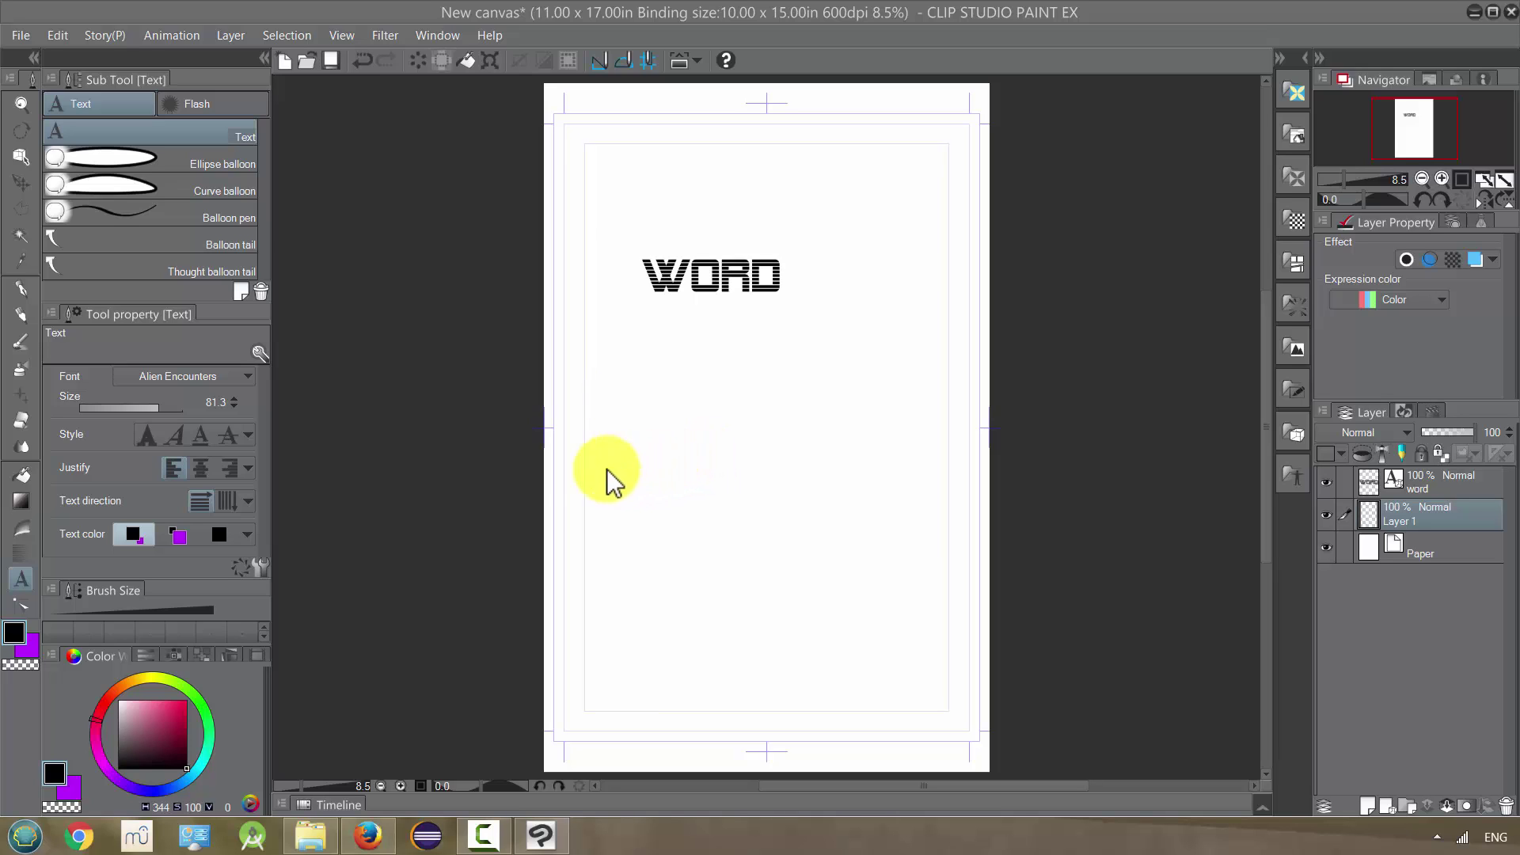
Step: Set the text tool's font to Alex
click(243, 377)
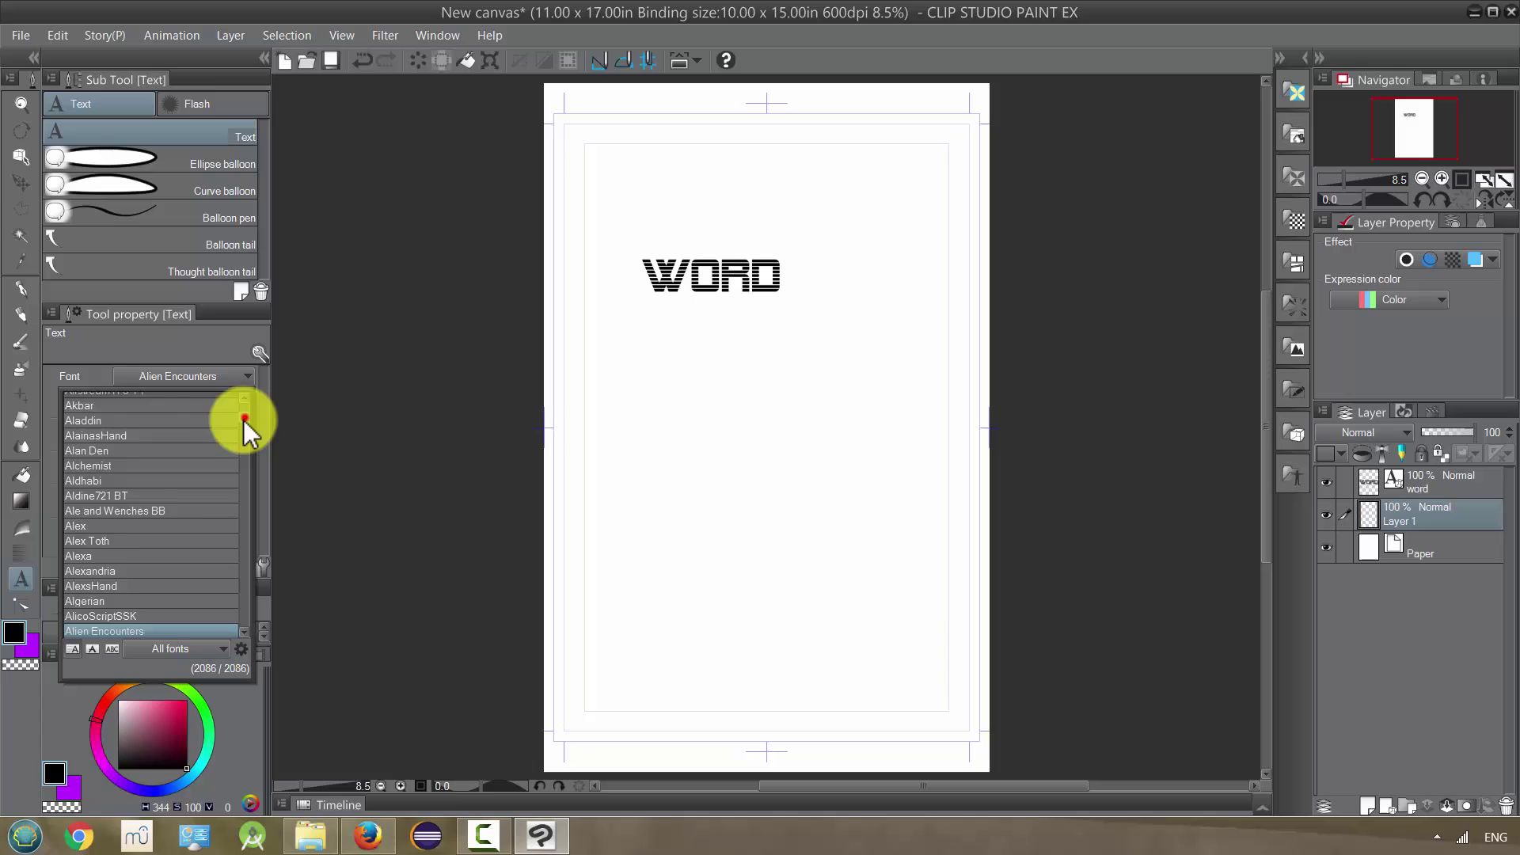
scroll(244, 419, down, 3)
scroll(242, 430, down, 20)
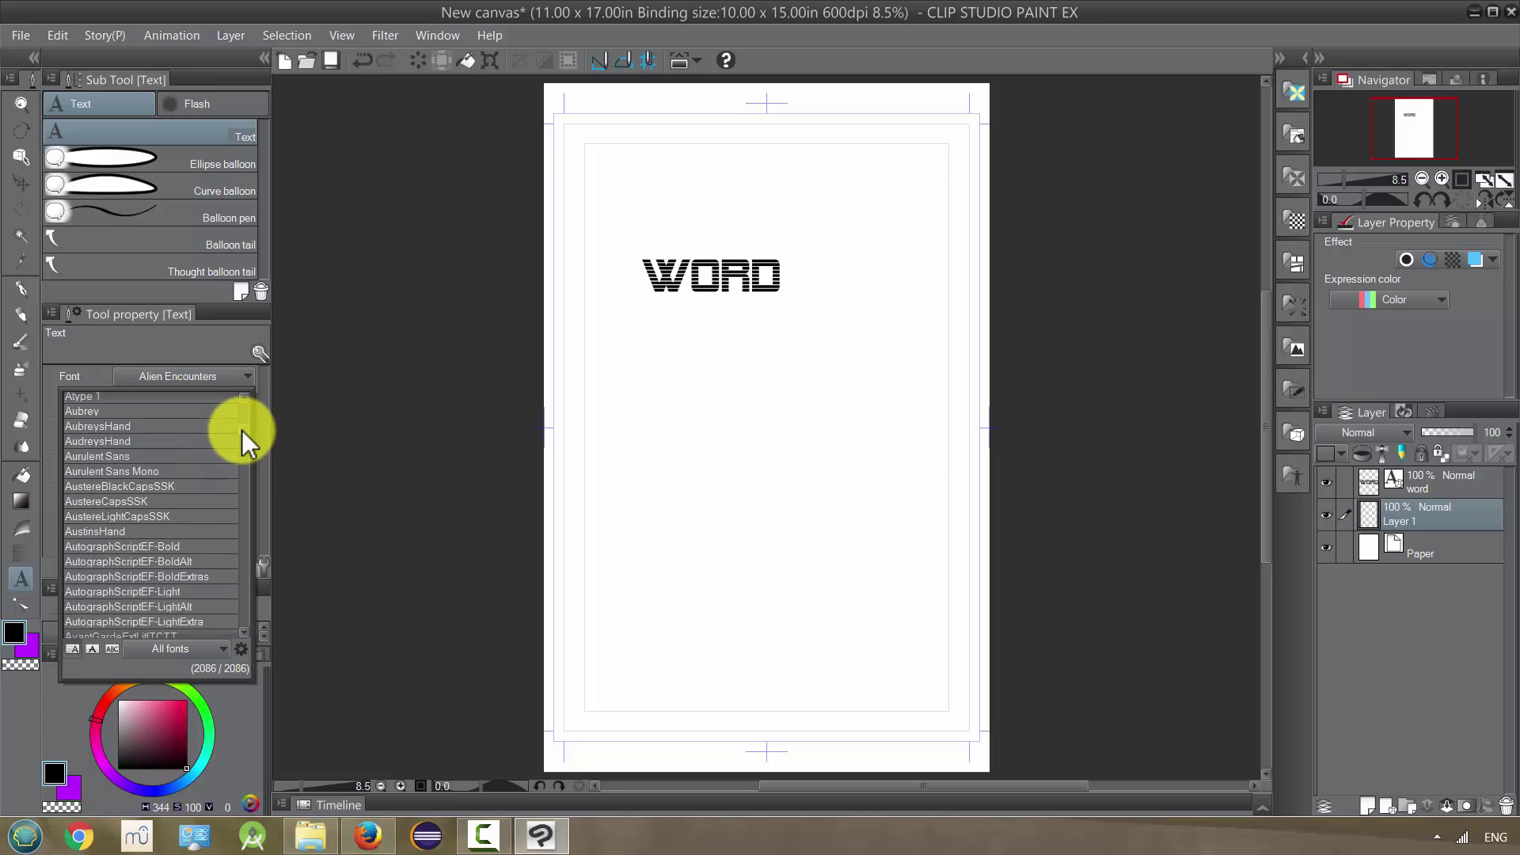
scroll(239, 470, up, 15)
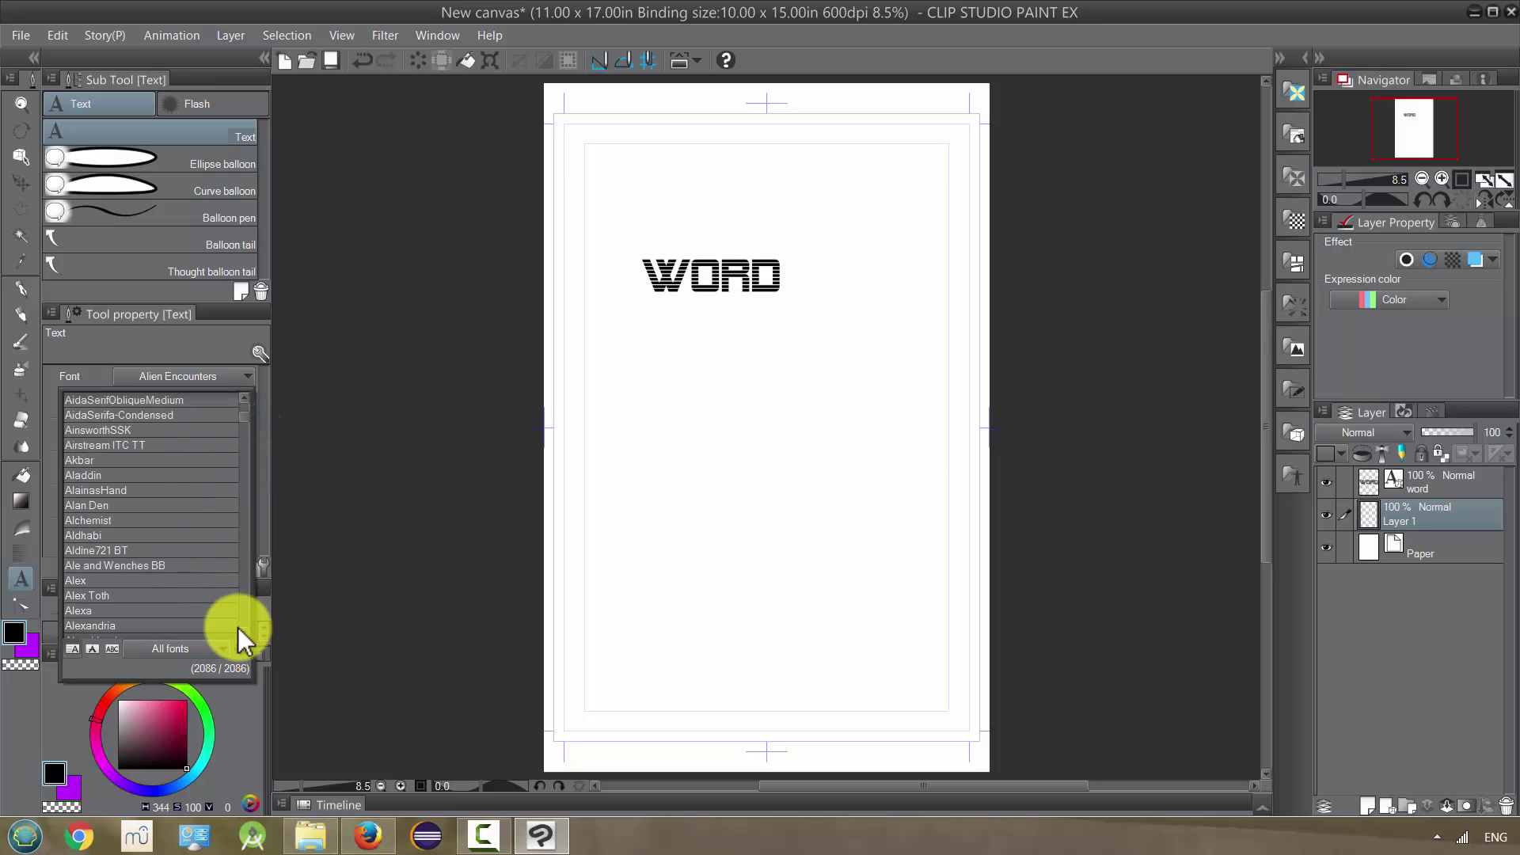
click(189, 582)
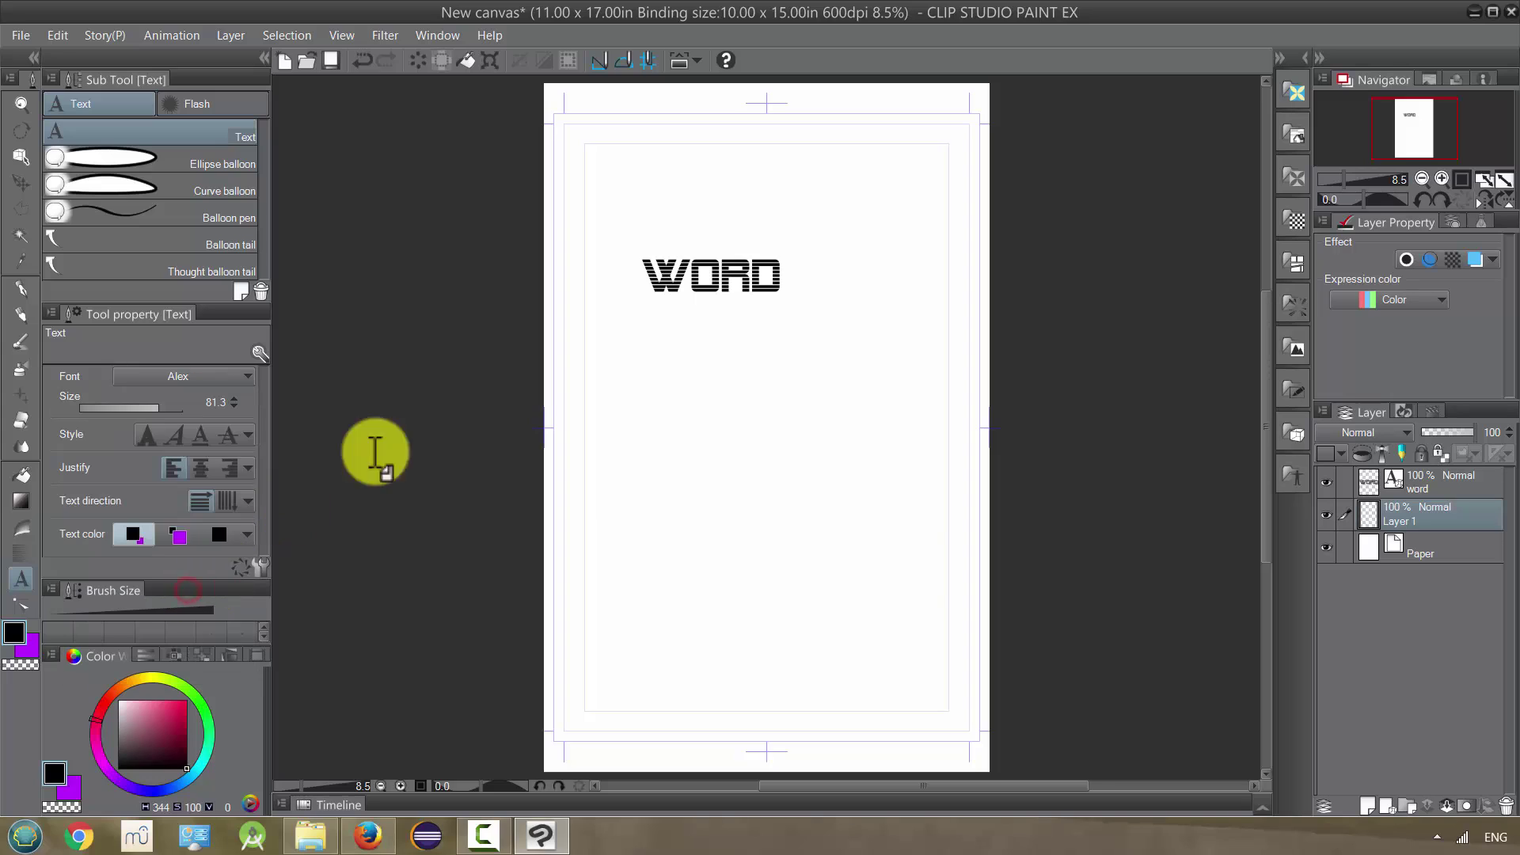
Step: Start a Text 1 box below WORD and type test letters, leaving just 'a'
click(670, 386)
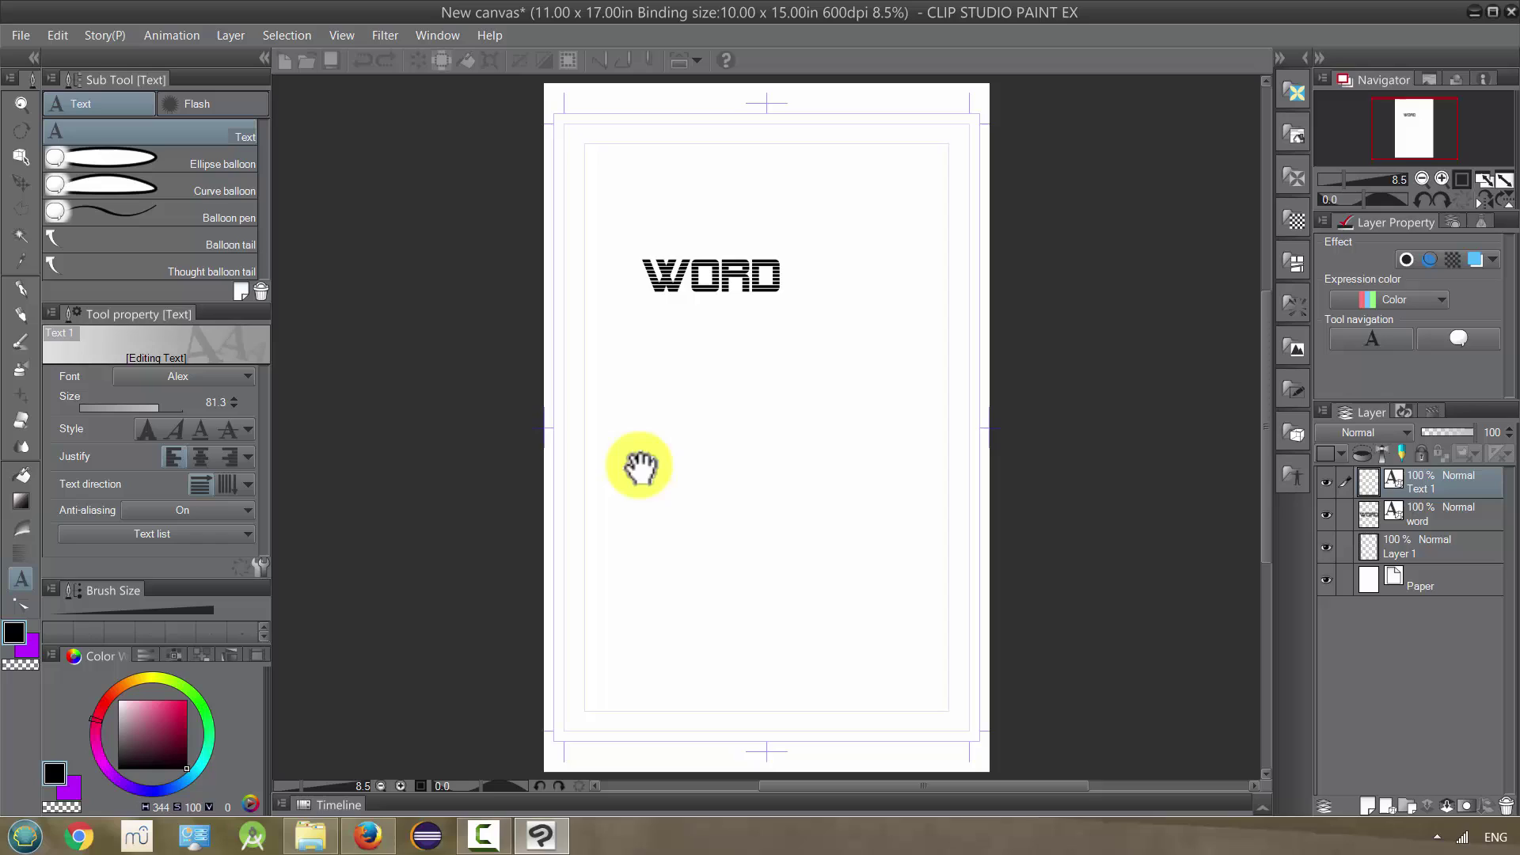
text(a)
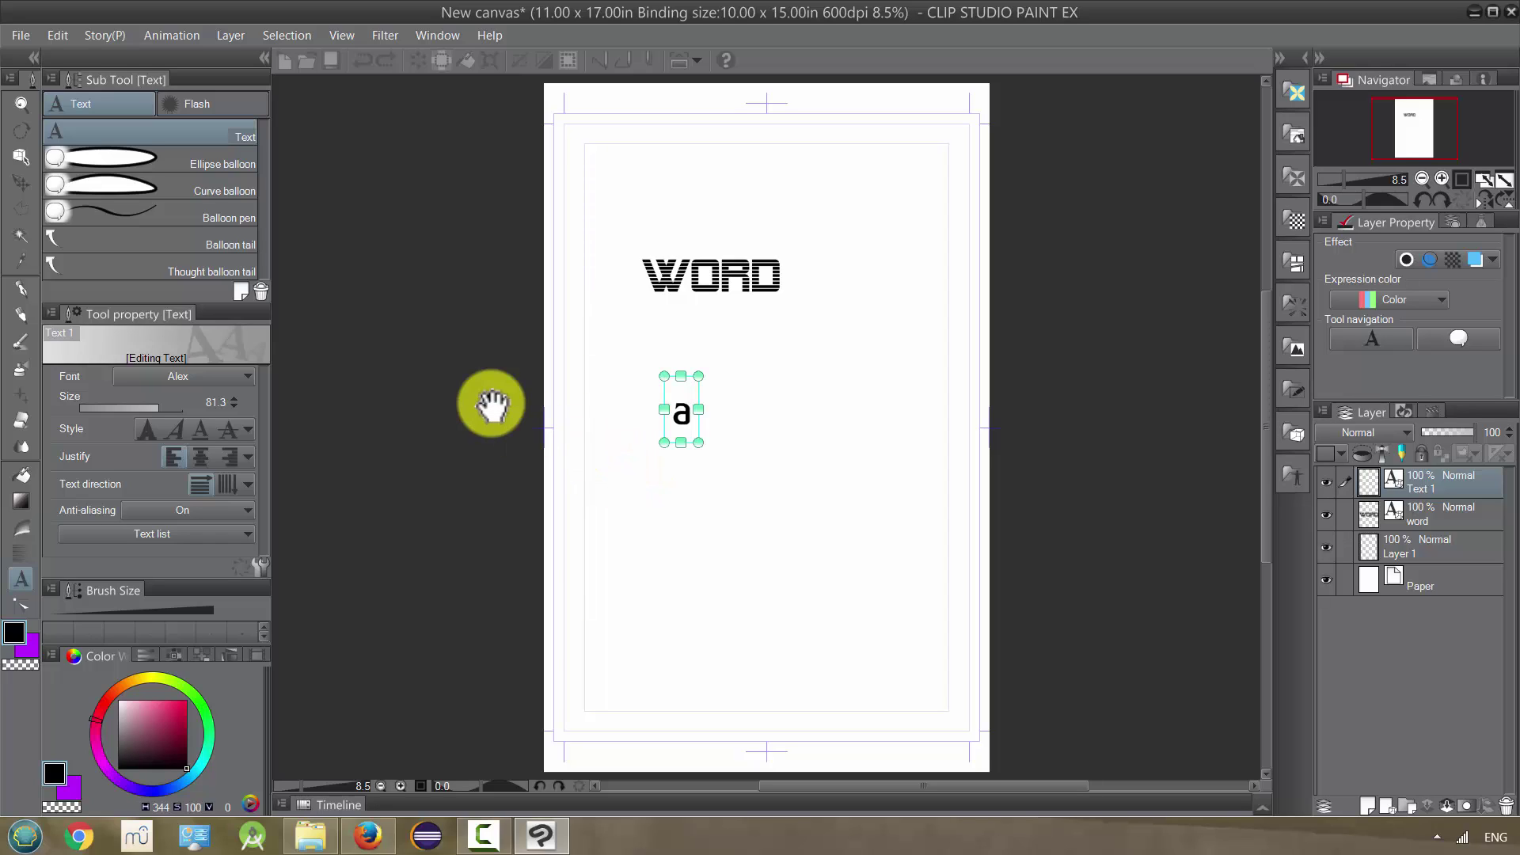
text(lex)
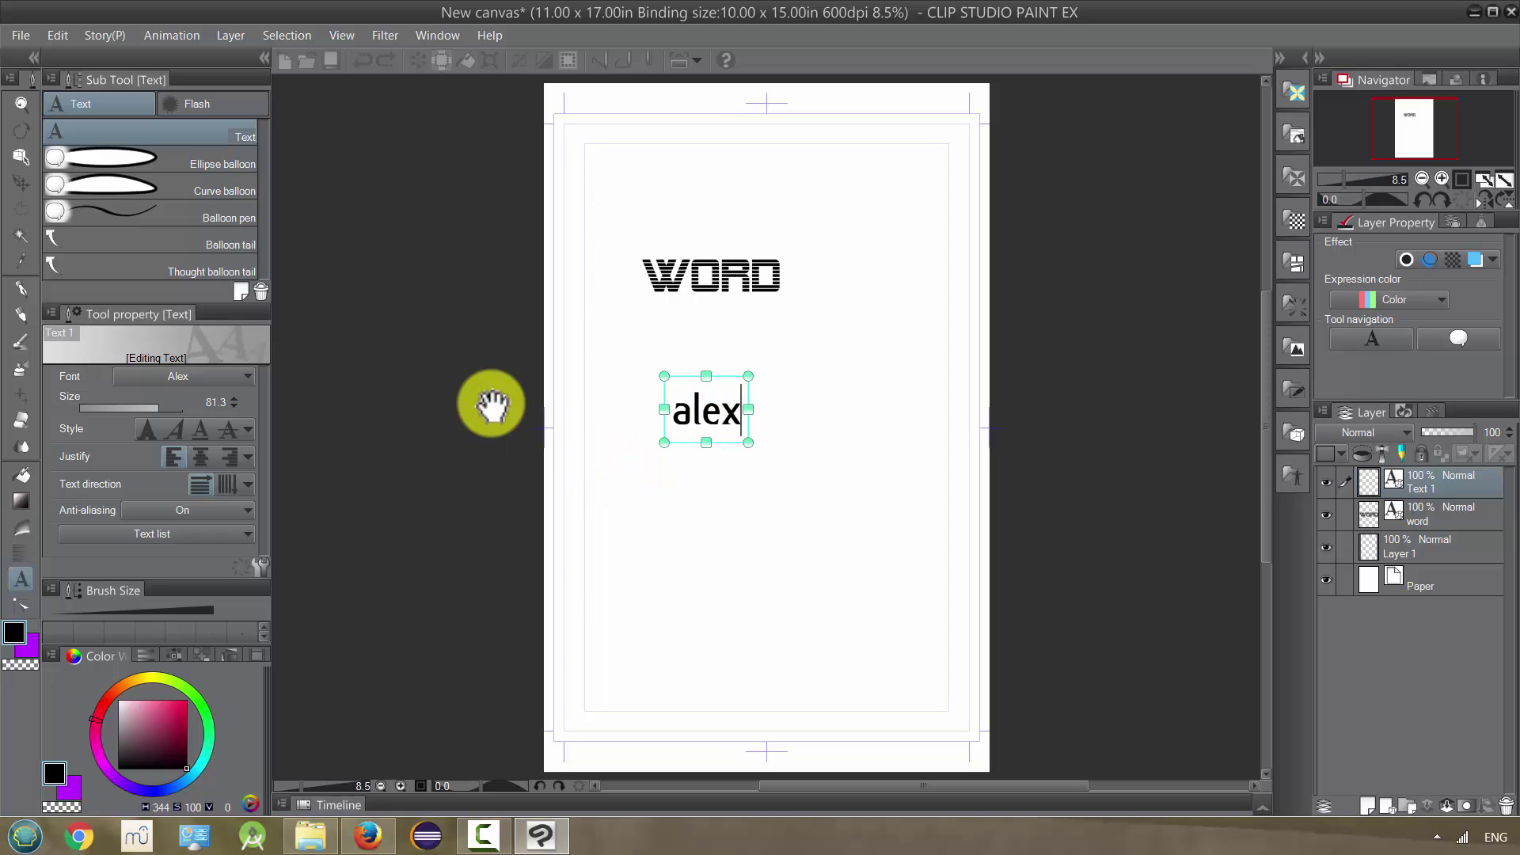
key(BackSpace)
key(BackSpace)
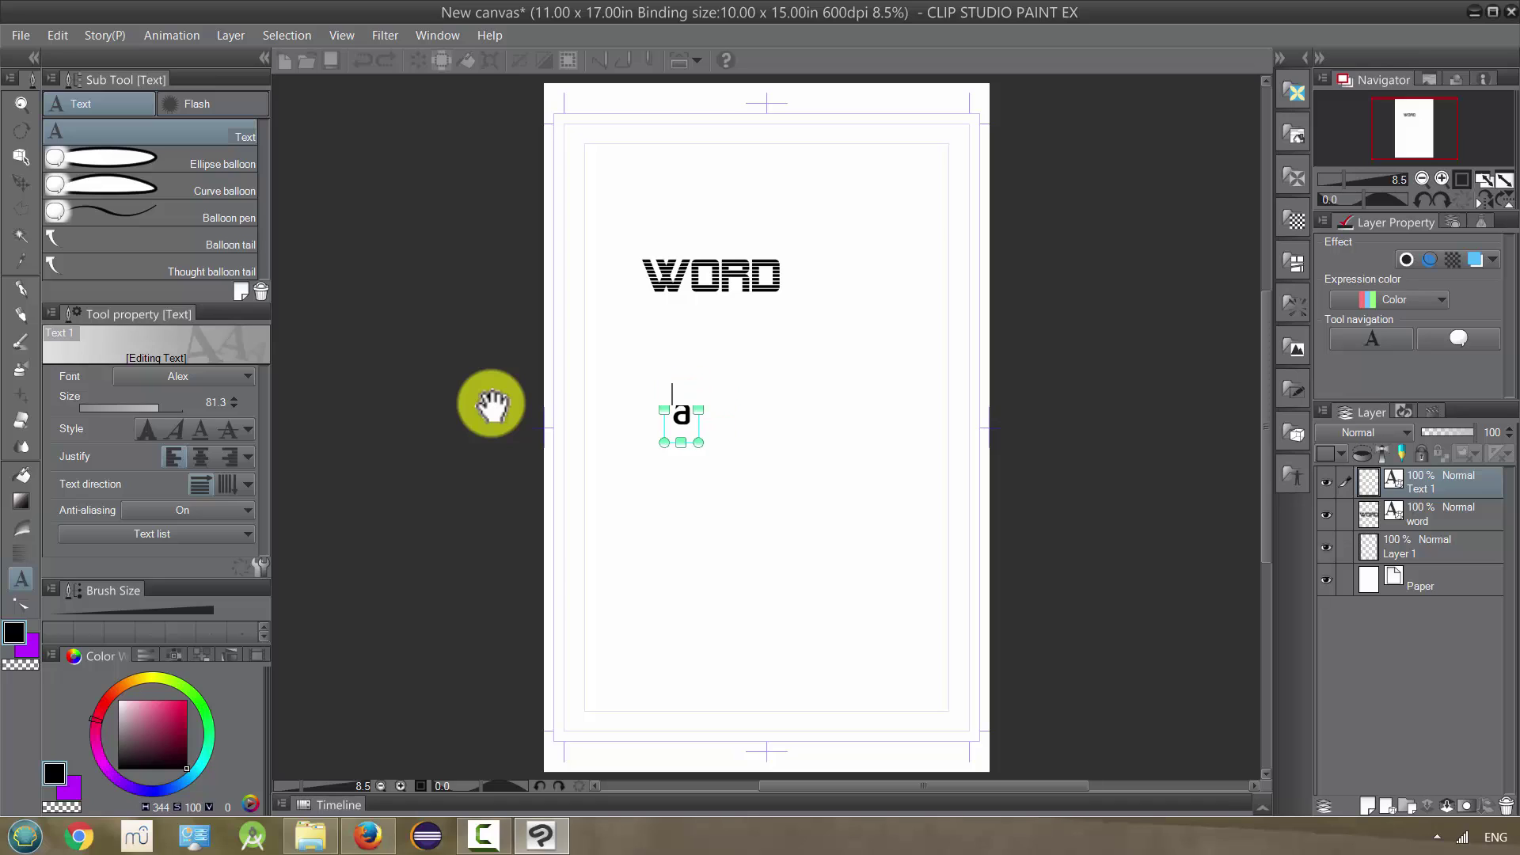
Step: Switch the text to Alex Toth, keep a single 'A', shrink it to 56.4, and centre-justify it
click(190, 375)
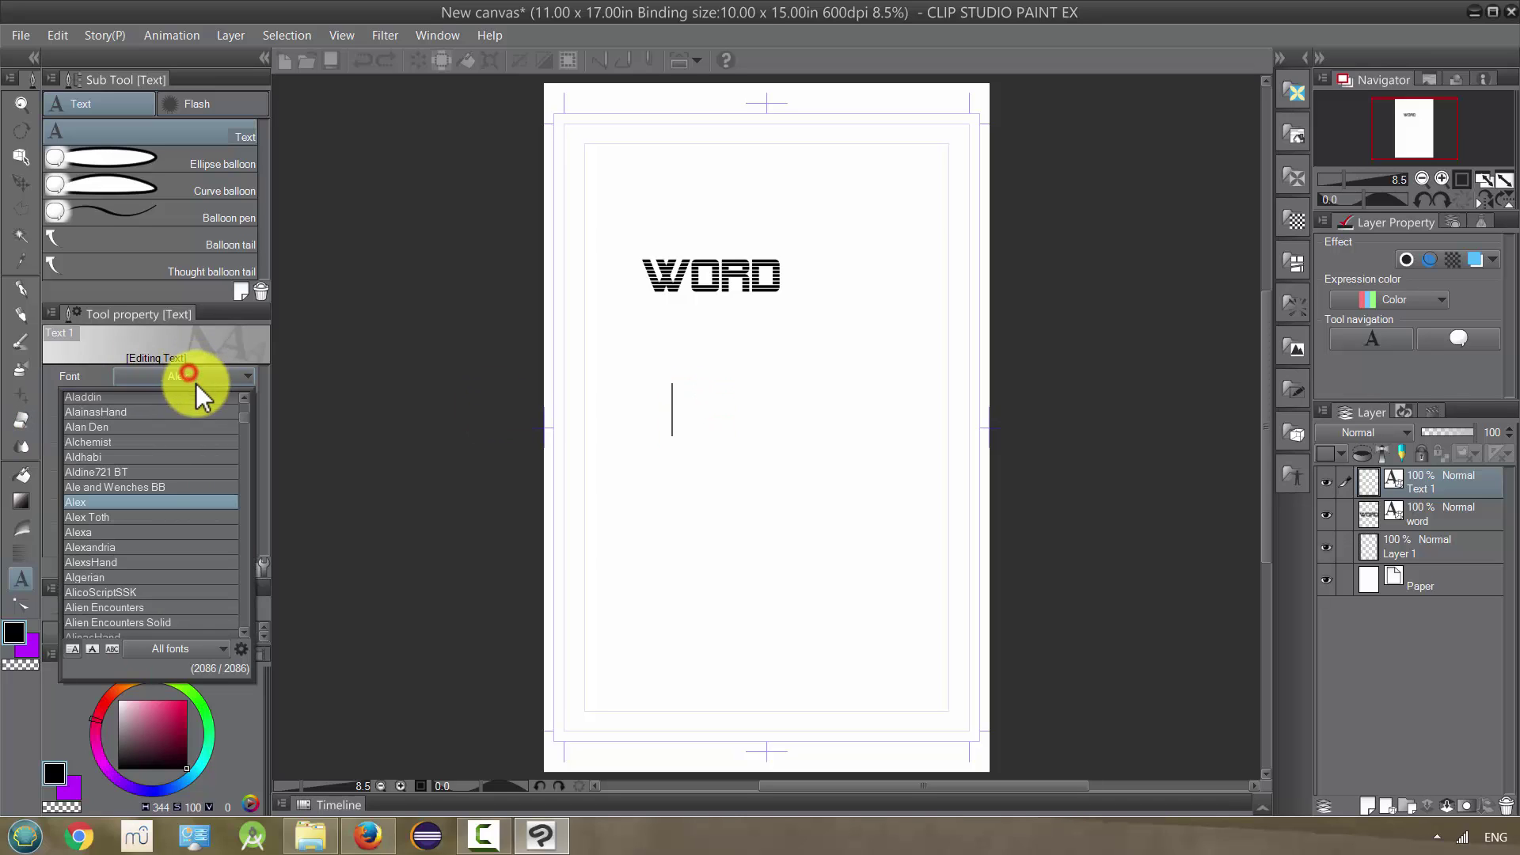
click(140, 517)
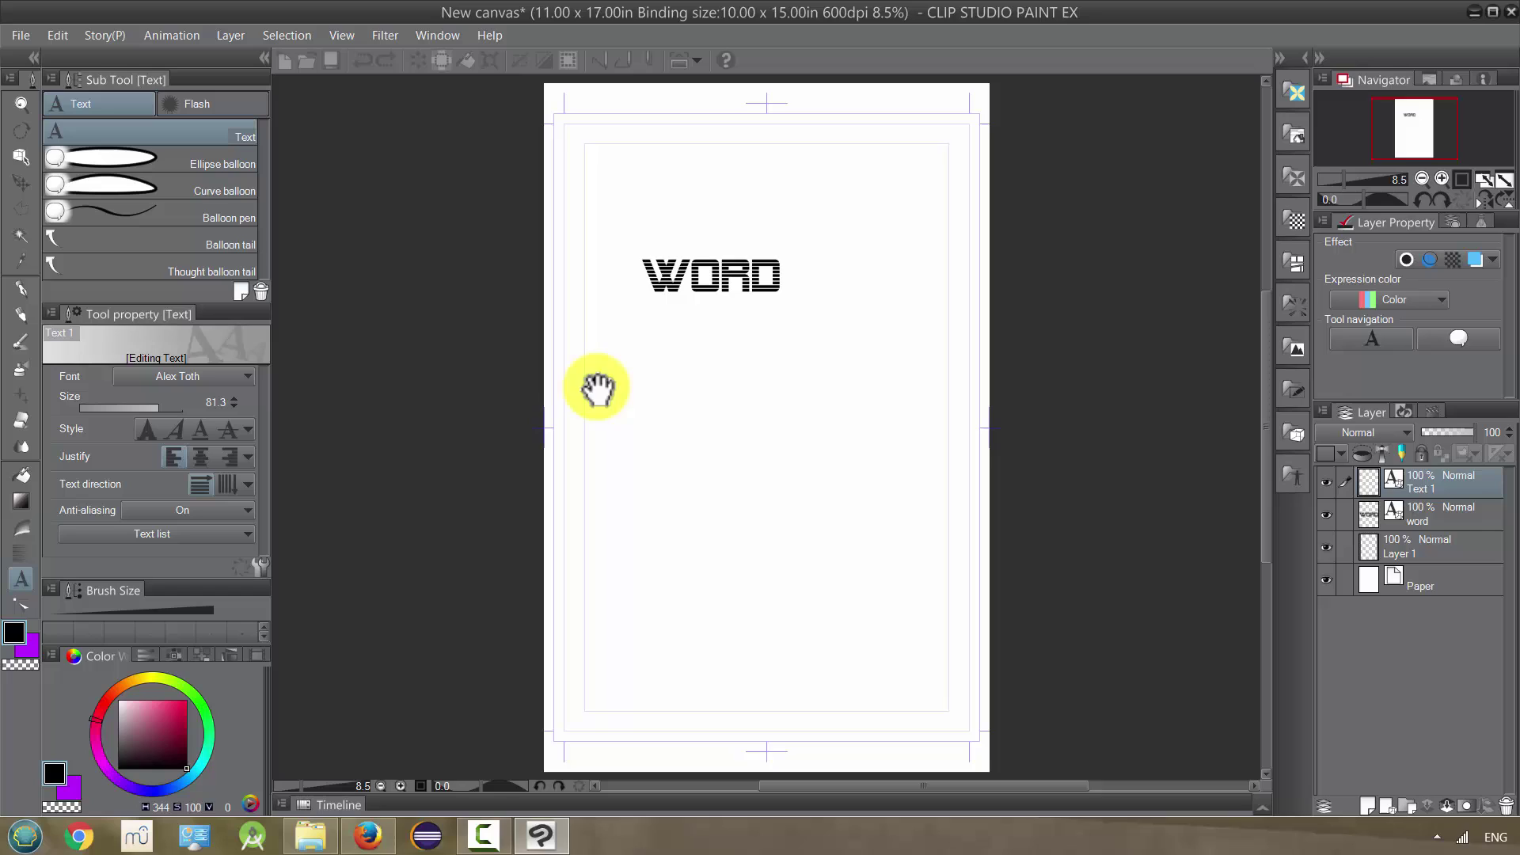
text(adfs)
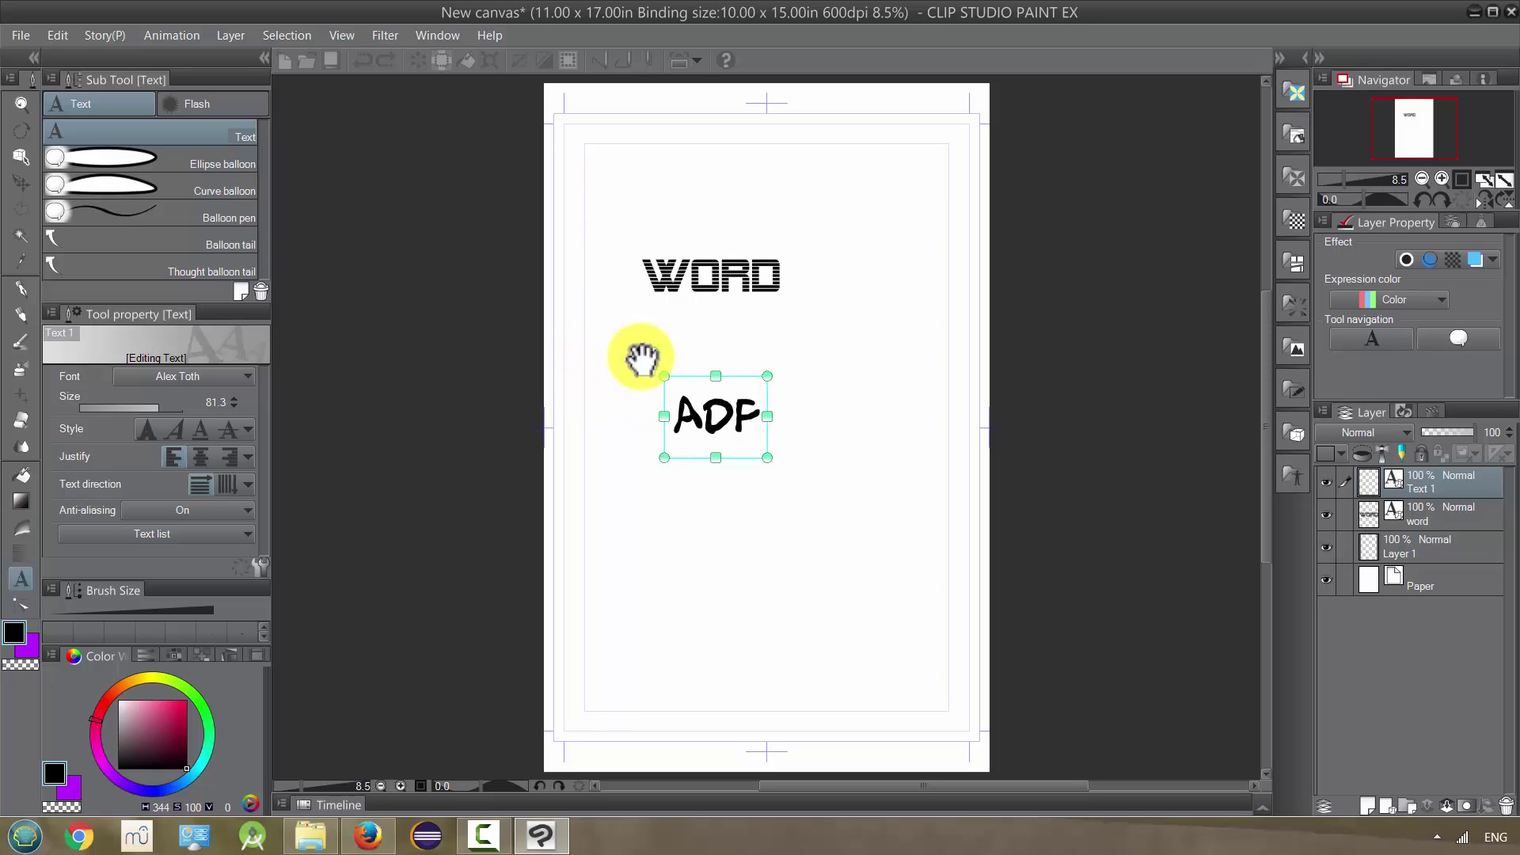
key(BackSpace)
key(BackSpace)
key(BackSpace)
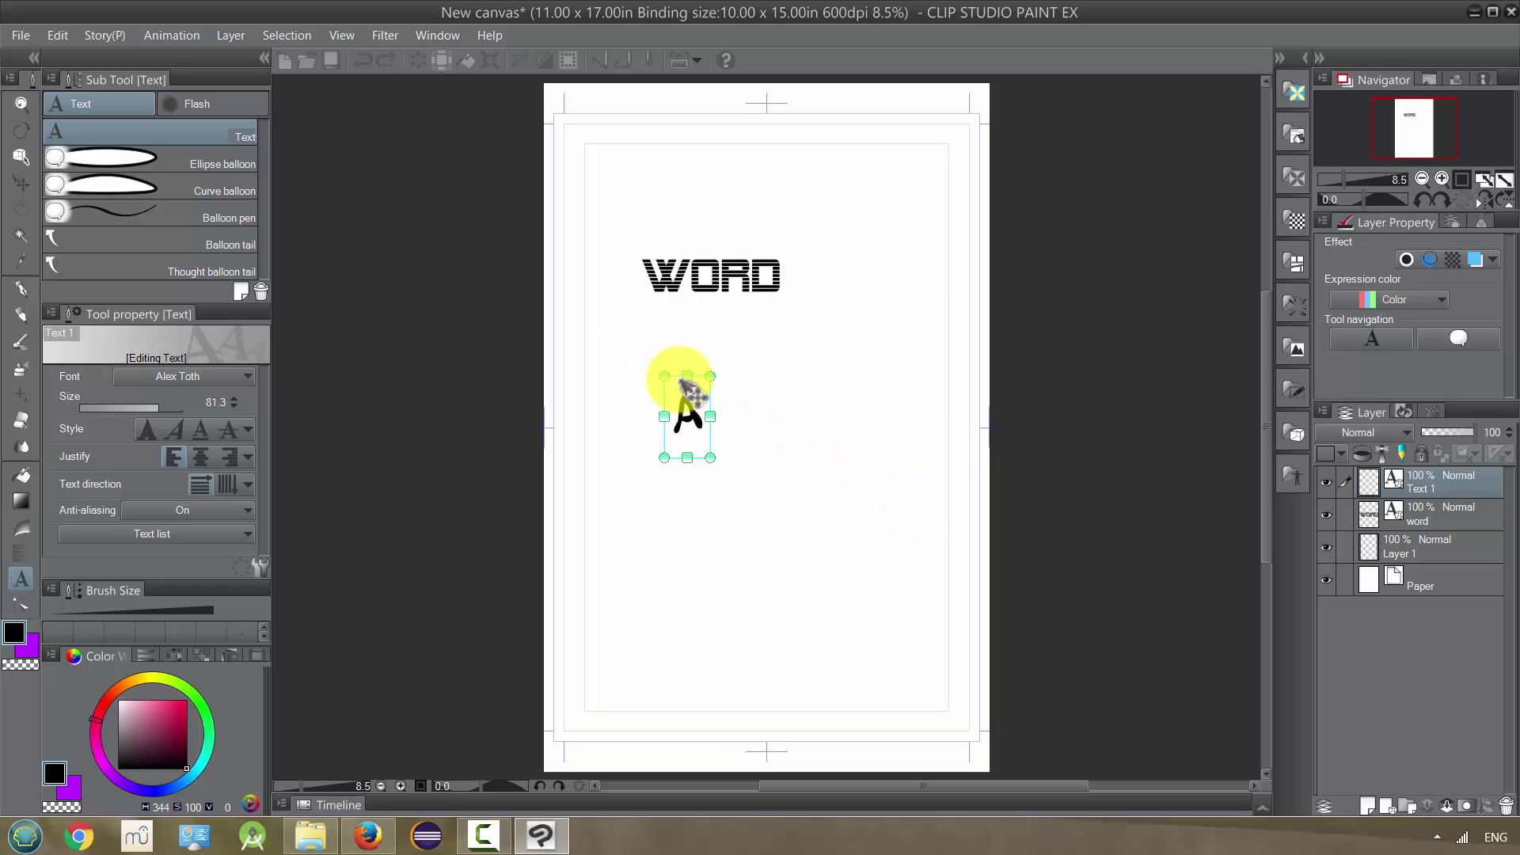
mouse_move(709, 377)
mouse_down()
mouse_move(699, 394)
mouse_move(719, 367)
mouse_move(699, 396)
mouse_up()
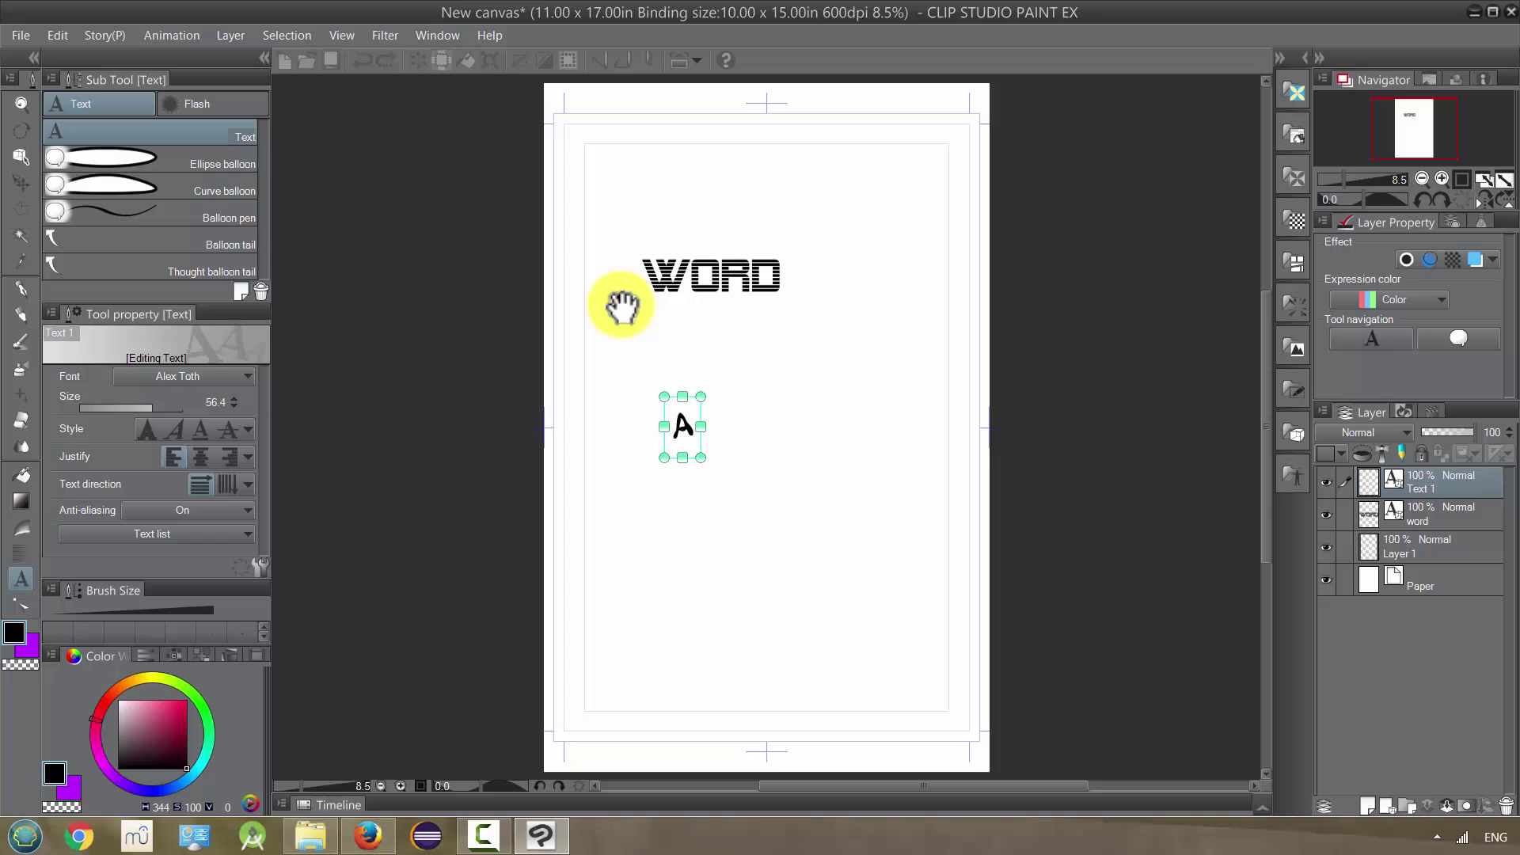
click(200, 457)
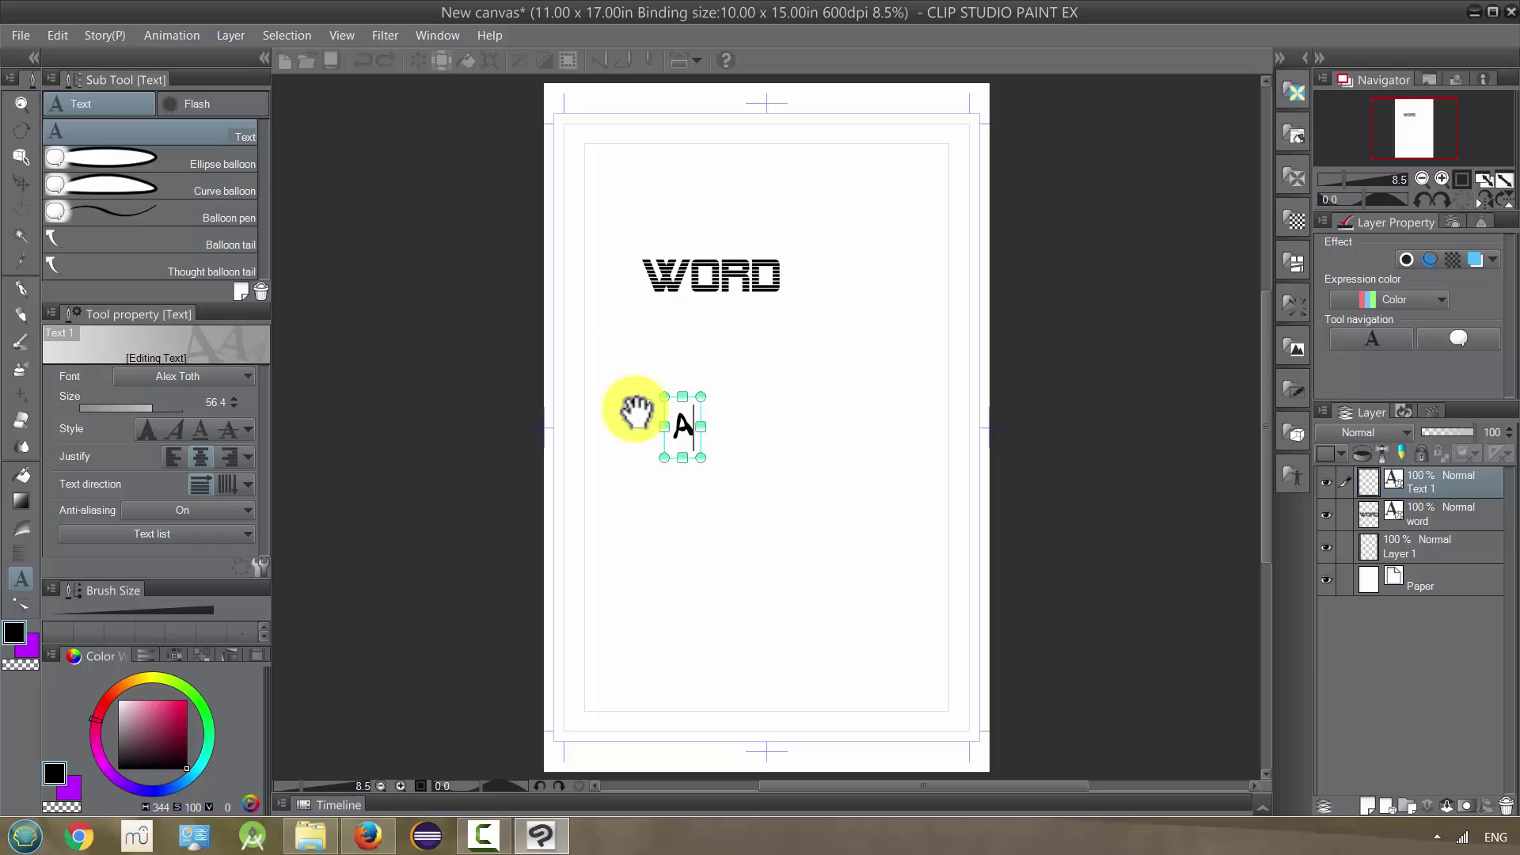
Step: Type the caption 'A DAY DAWNED / IN THE CITY. / CATS HOWLED.' on three lines
text(DAY )
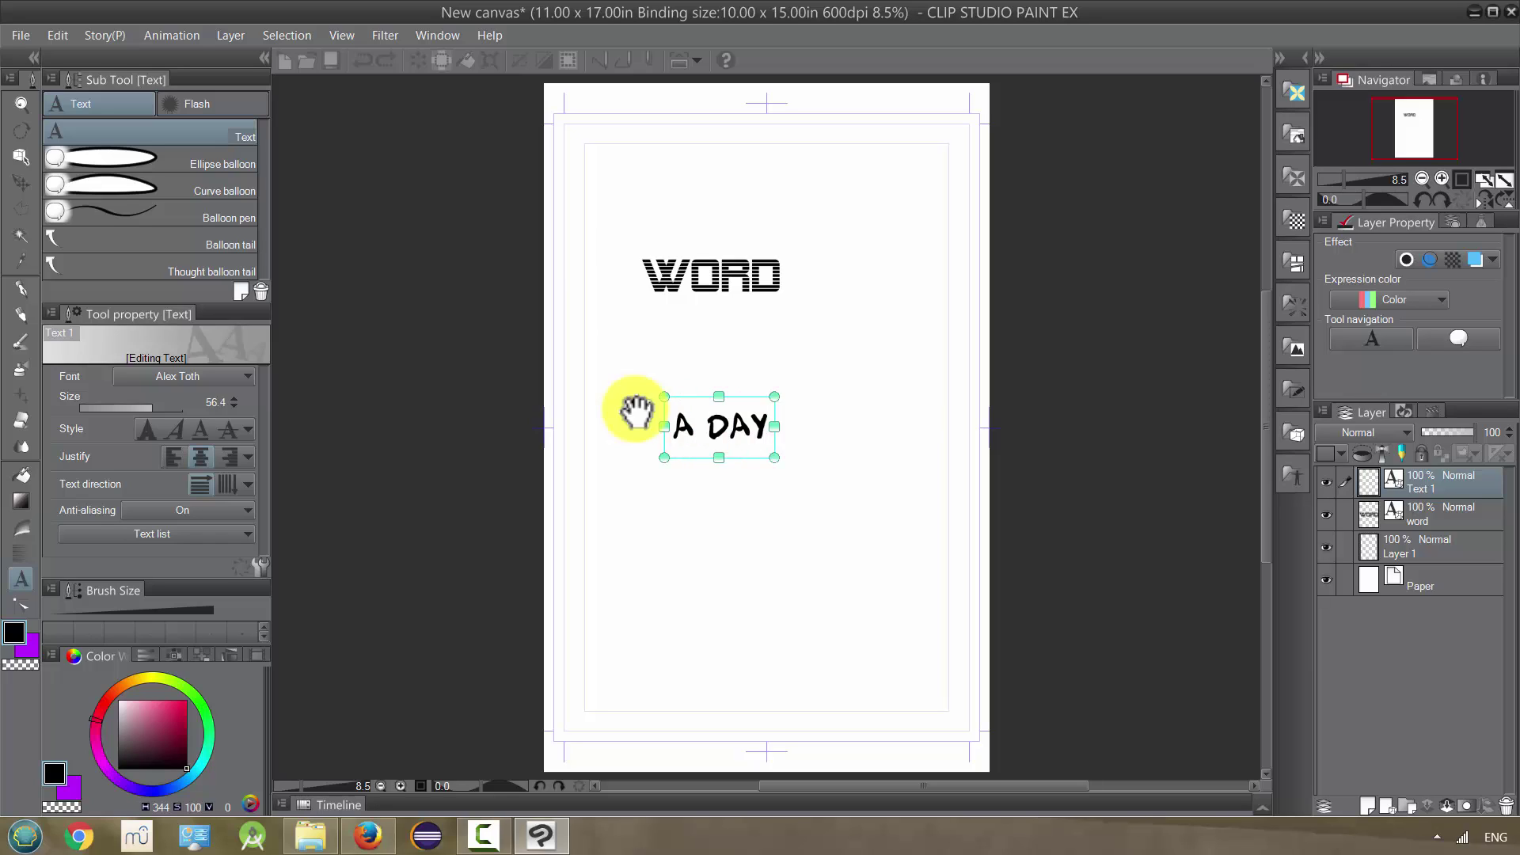
text(DAWNED)
key(Return)
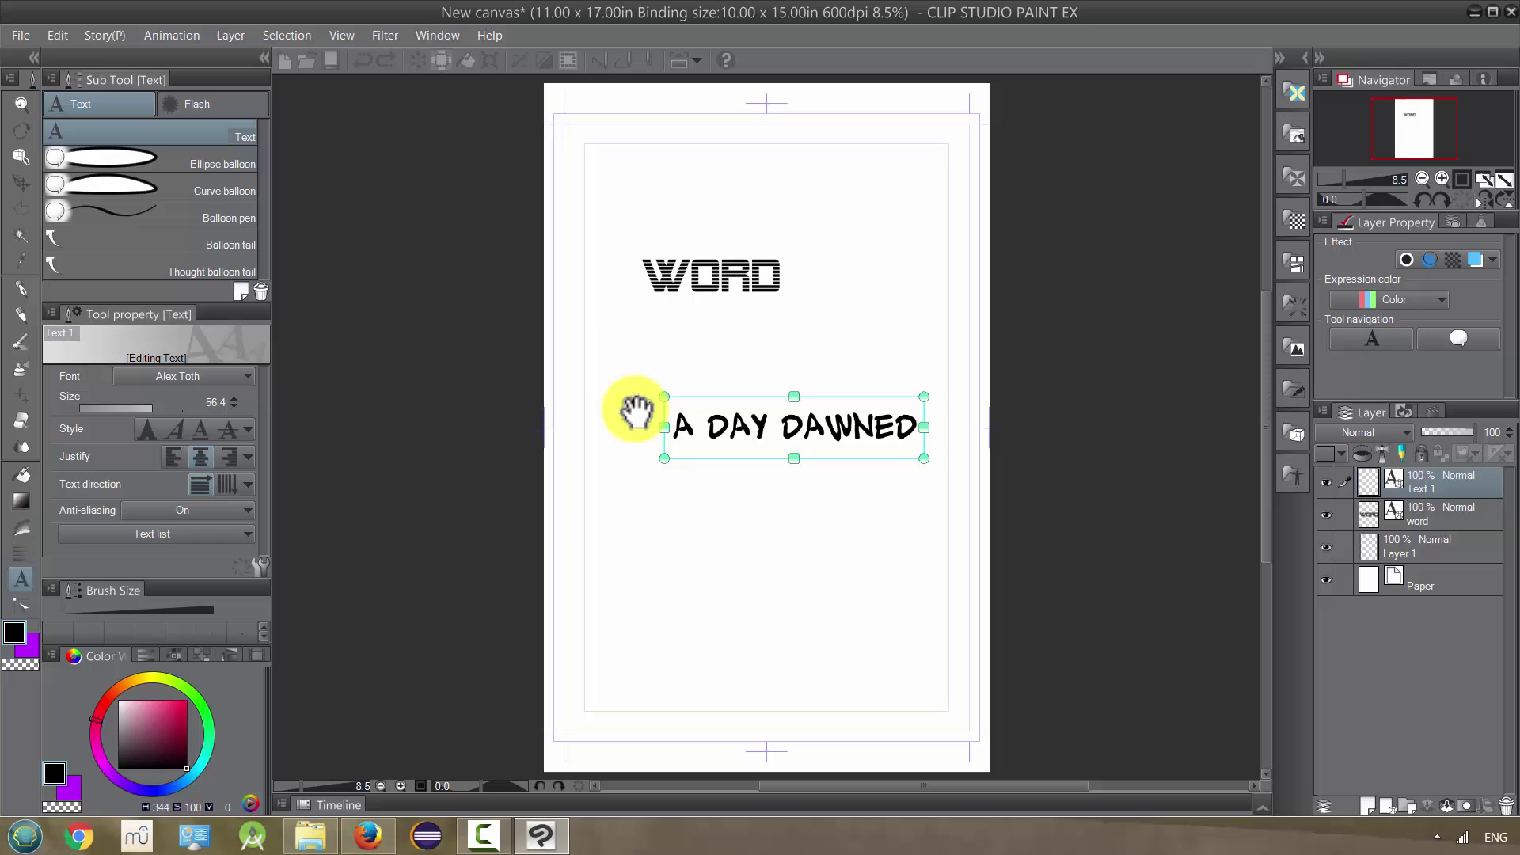
text(IN THE CITY,)
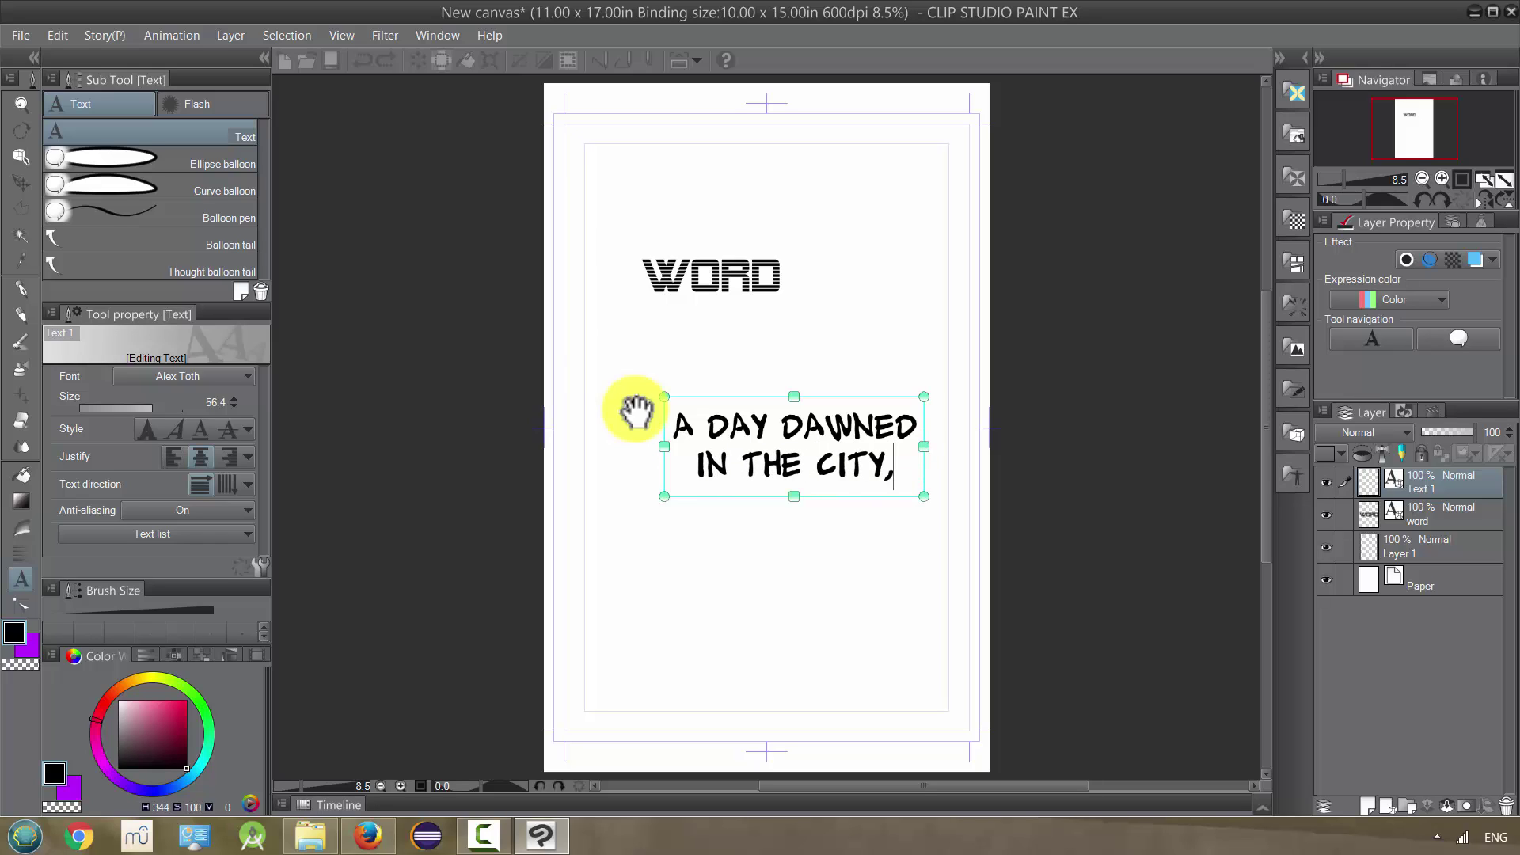
key(BackSpace)
text(.)
key(Return)
text(CA)
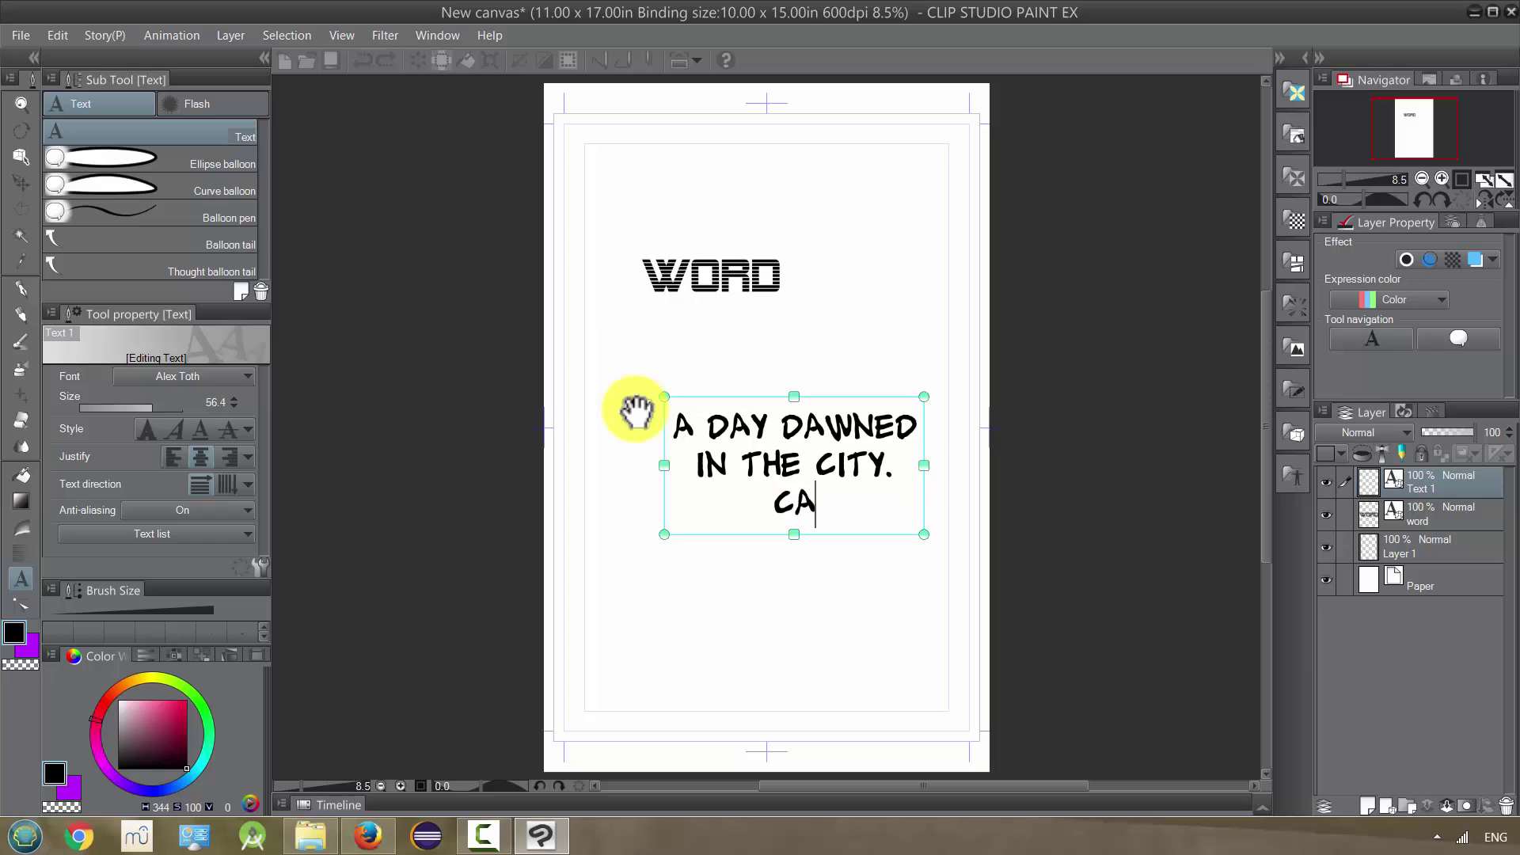
text(TS HOWLED.)
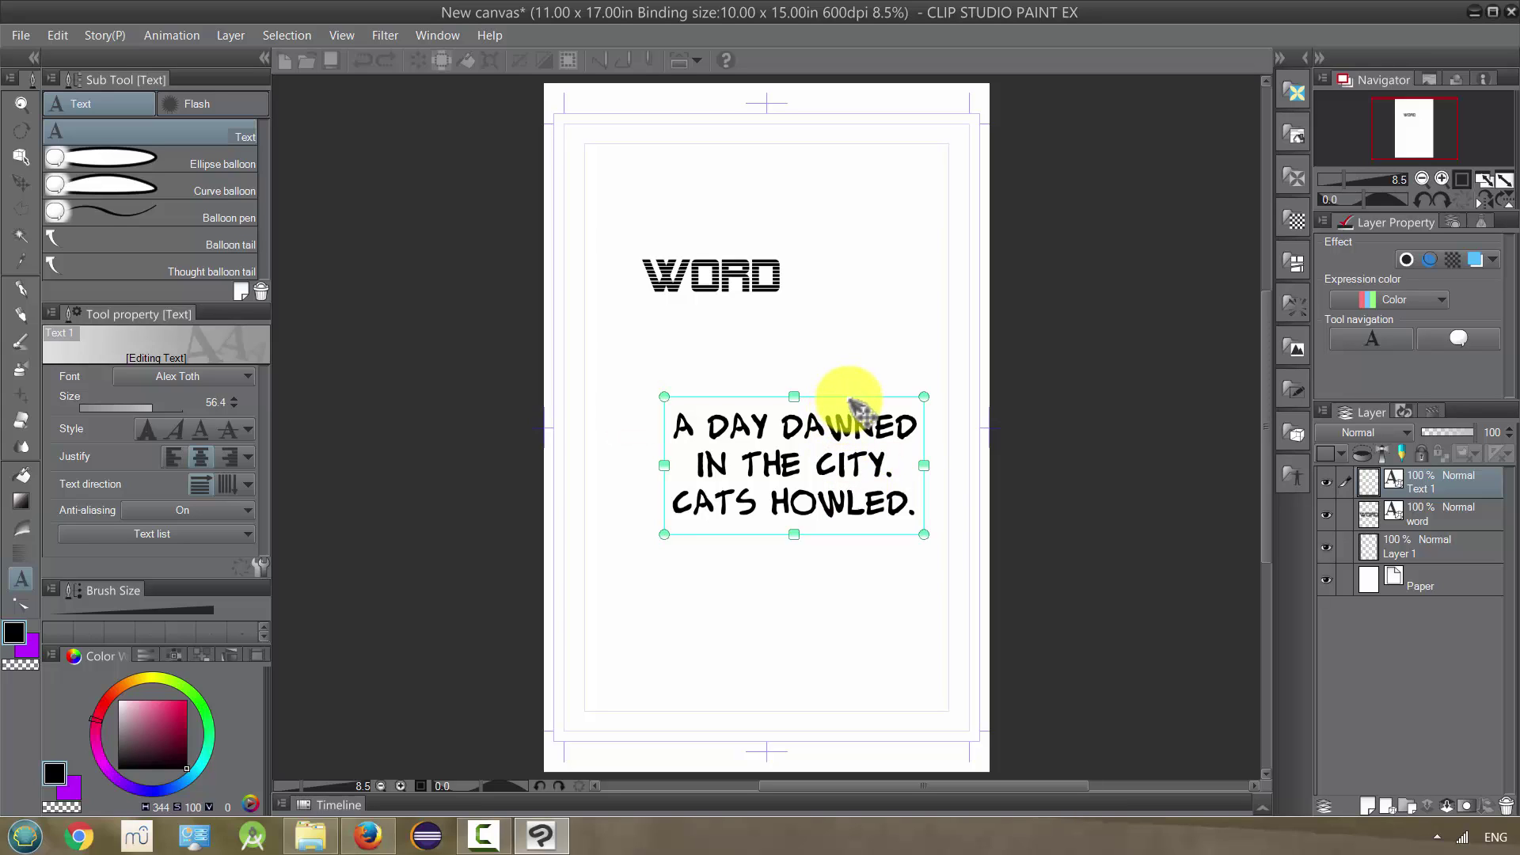
Step: Move the caption lower-left at size 44.5, break DAWNED onto its own line, and left-justify it
drag(853, 402, 791, 452)
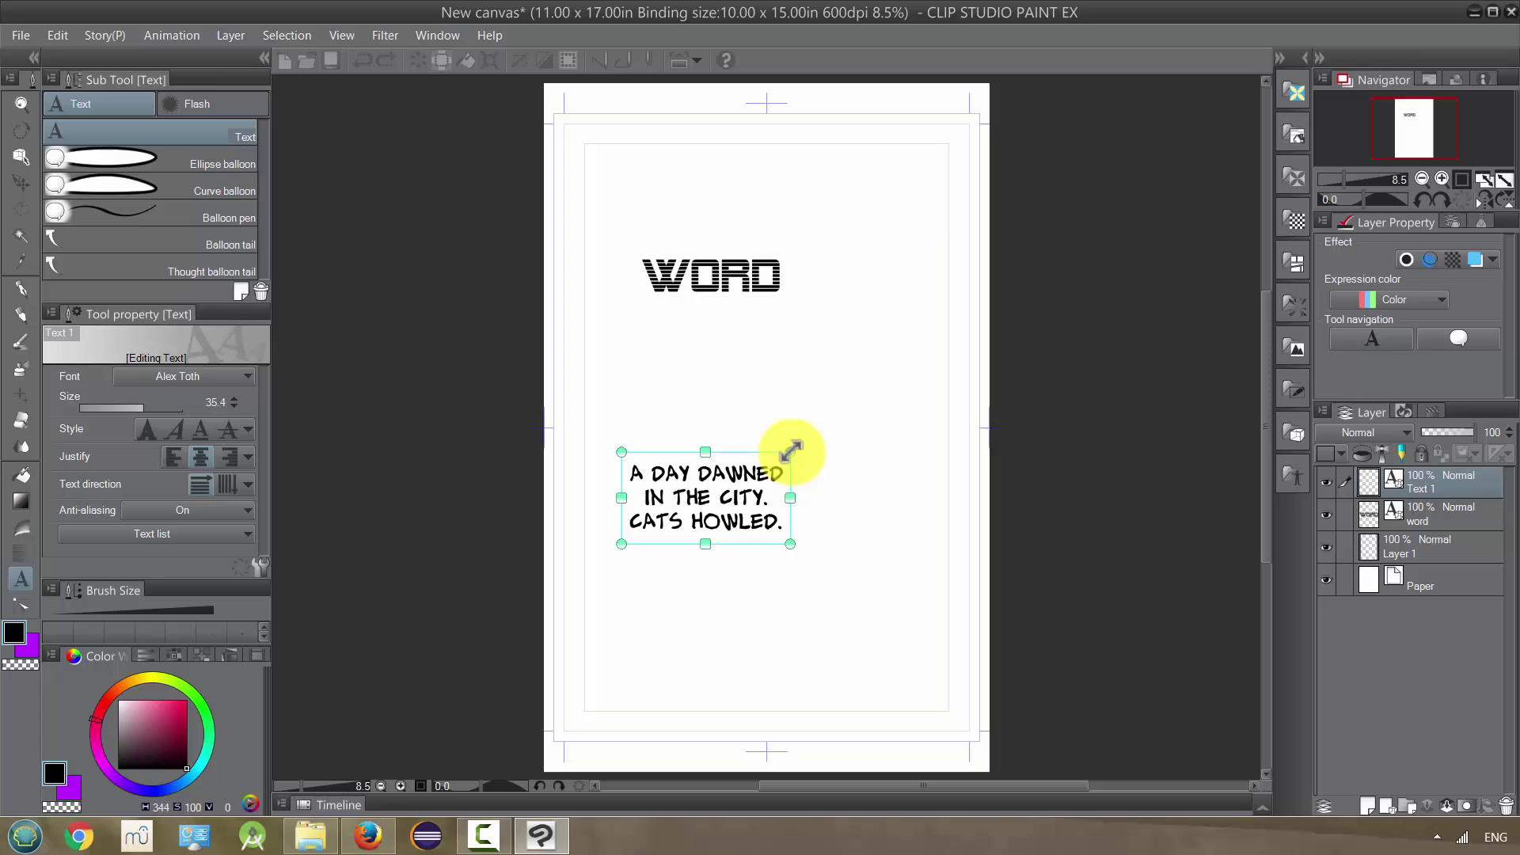
drag(790, 452, 829, 431)
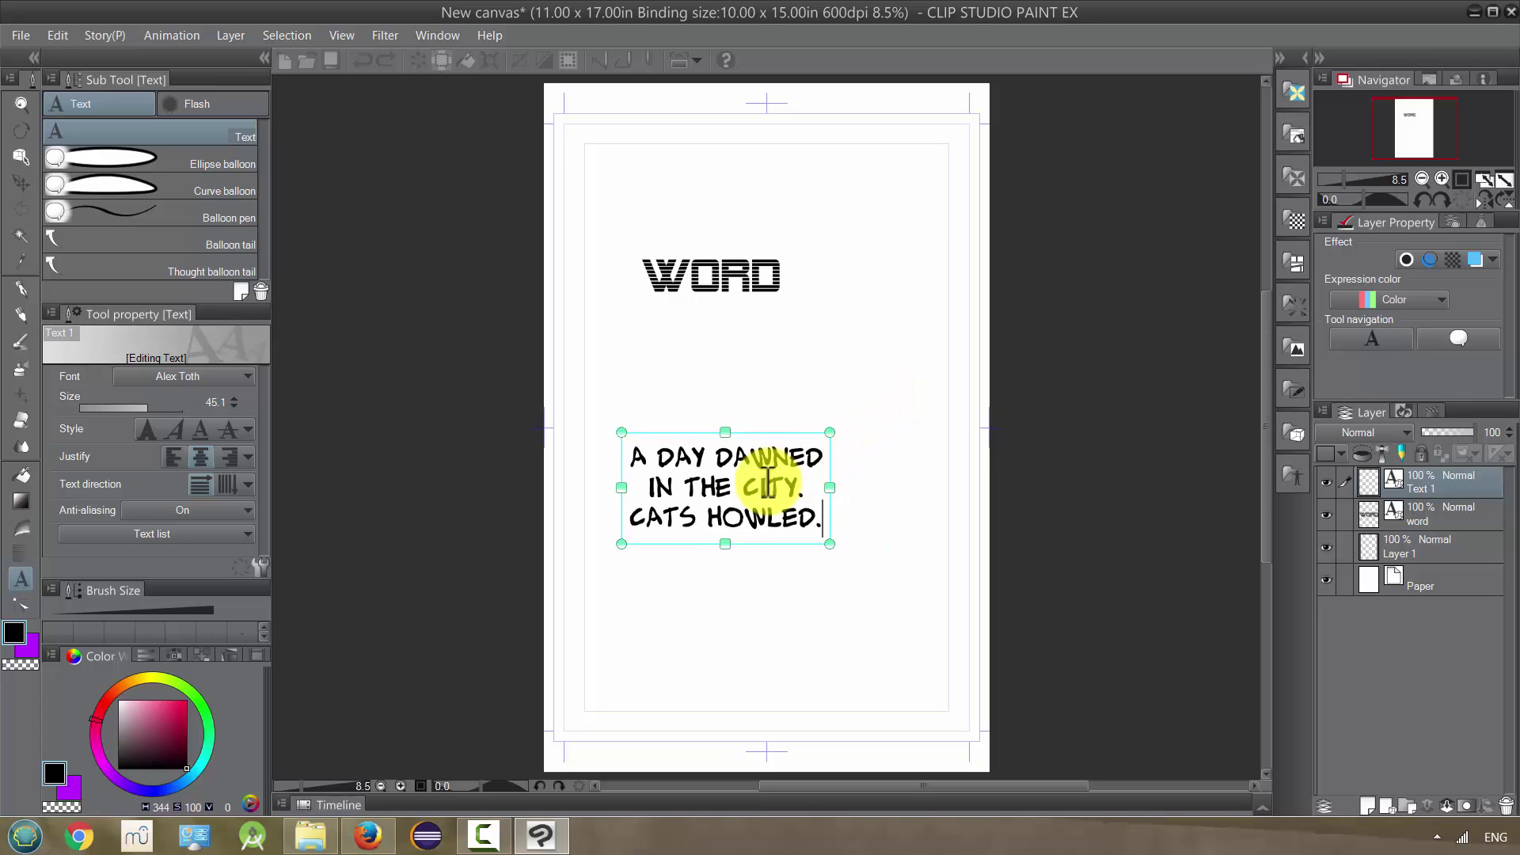
click(717, 457)
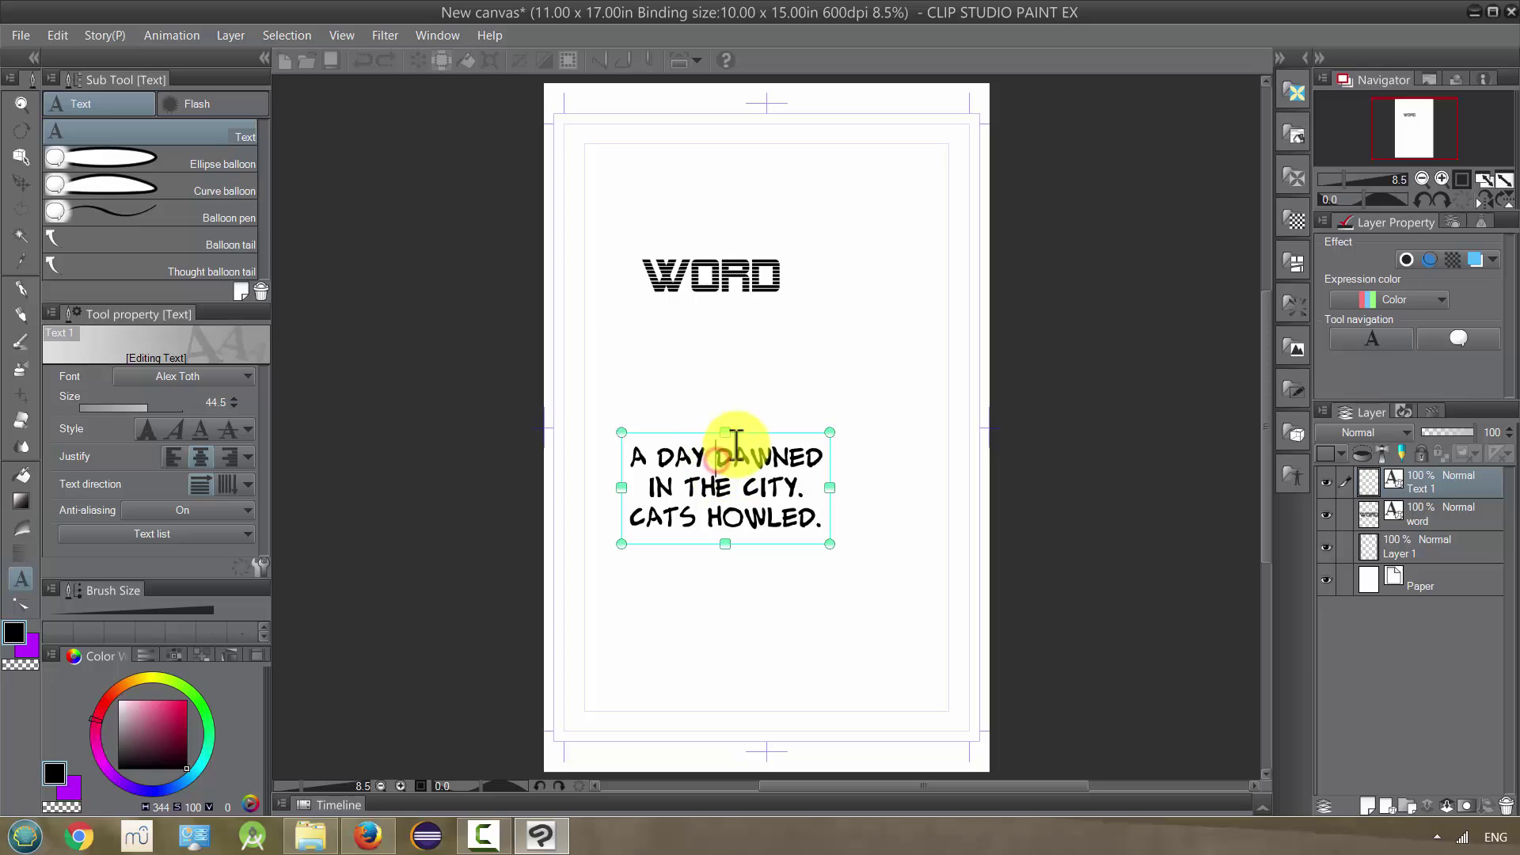
key(BackSpace)
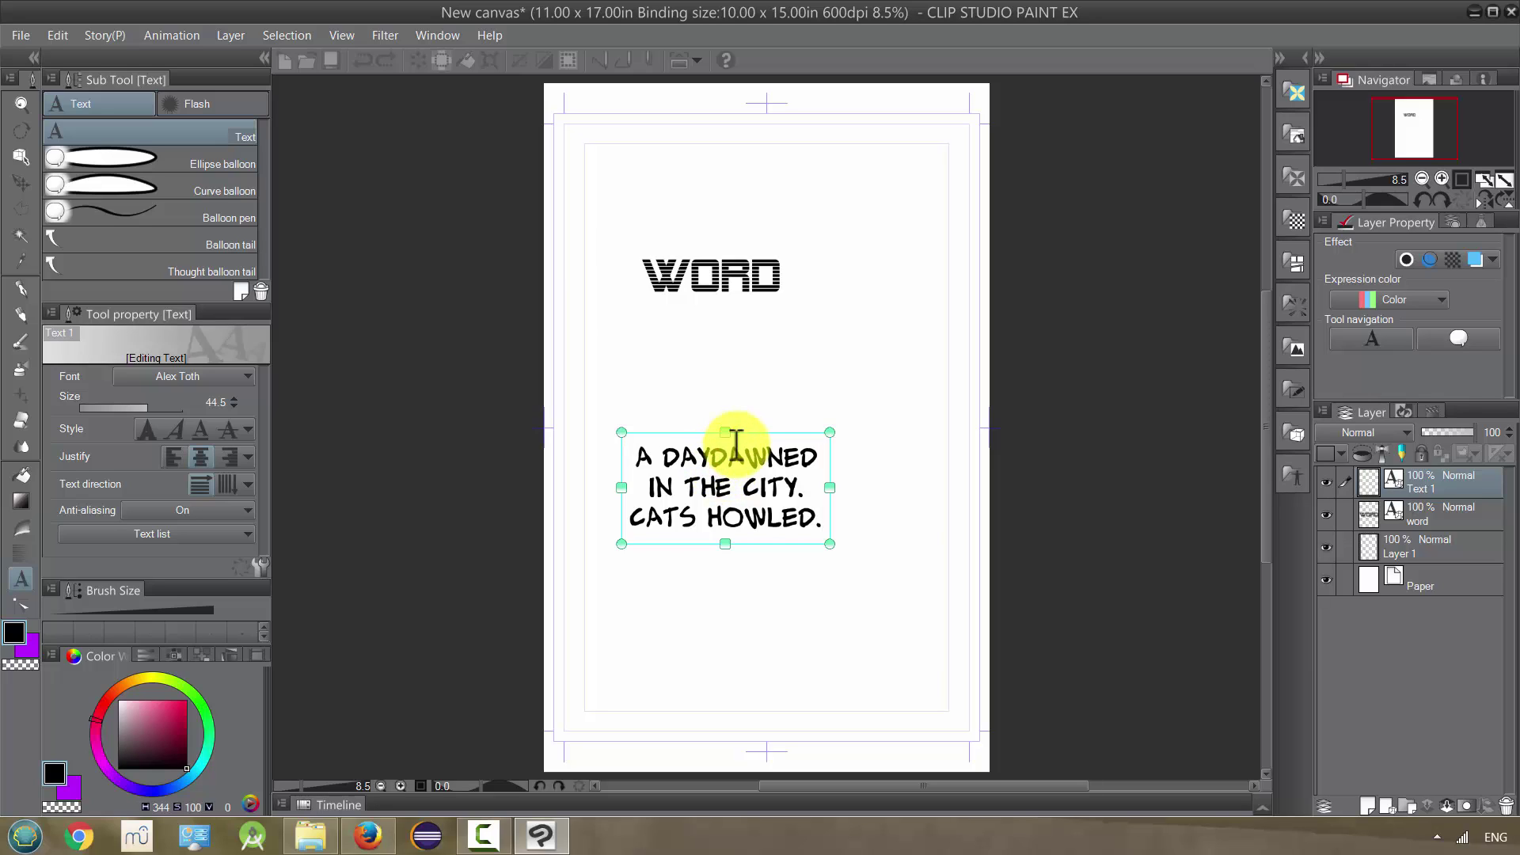
key(Return)
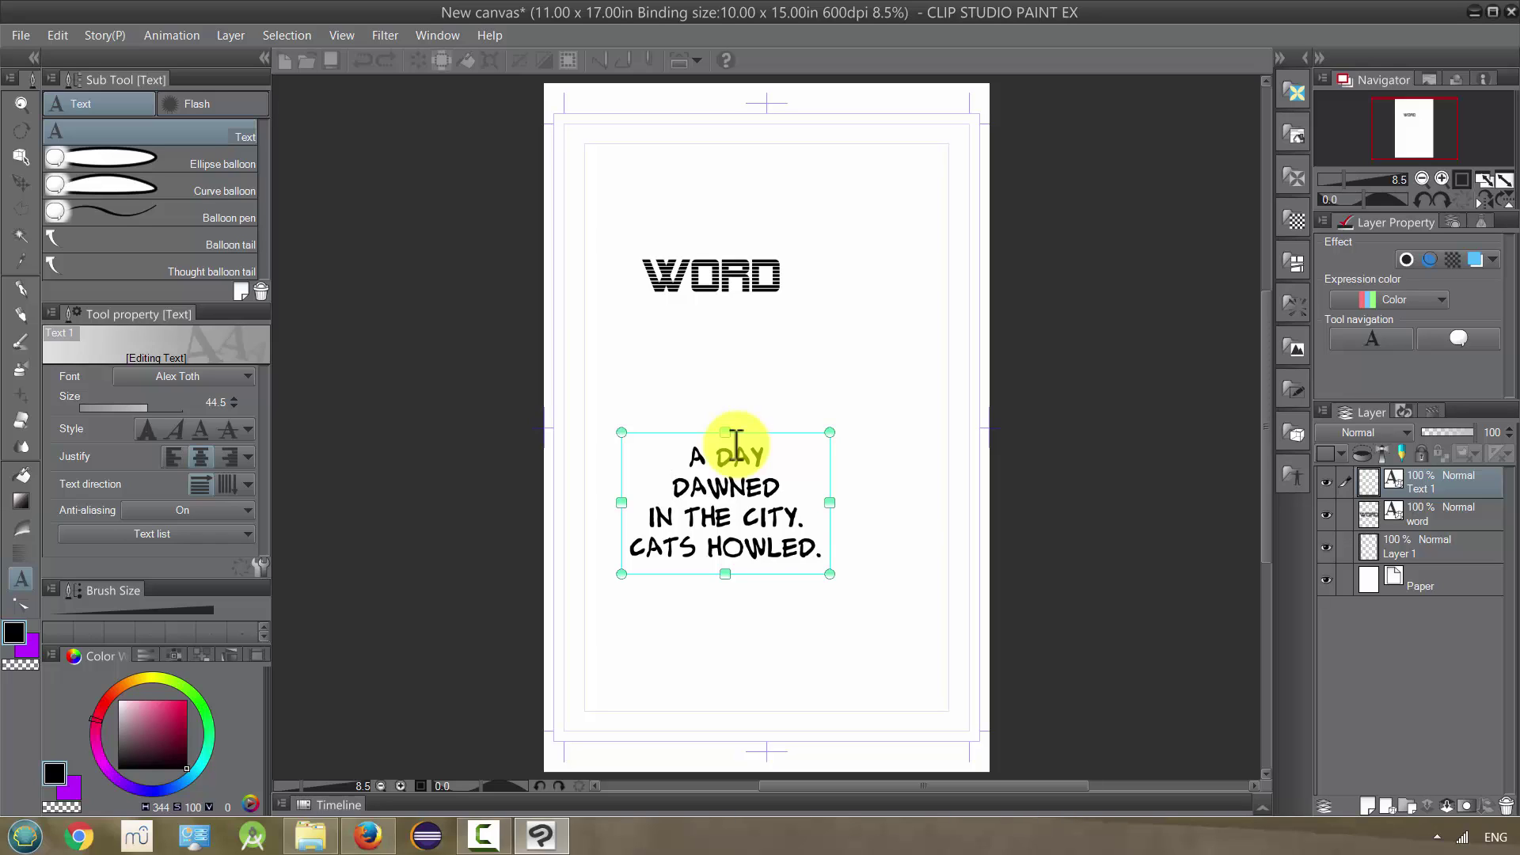
click(173, 456)
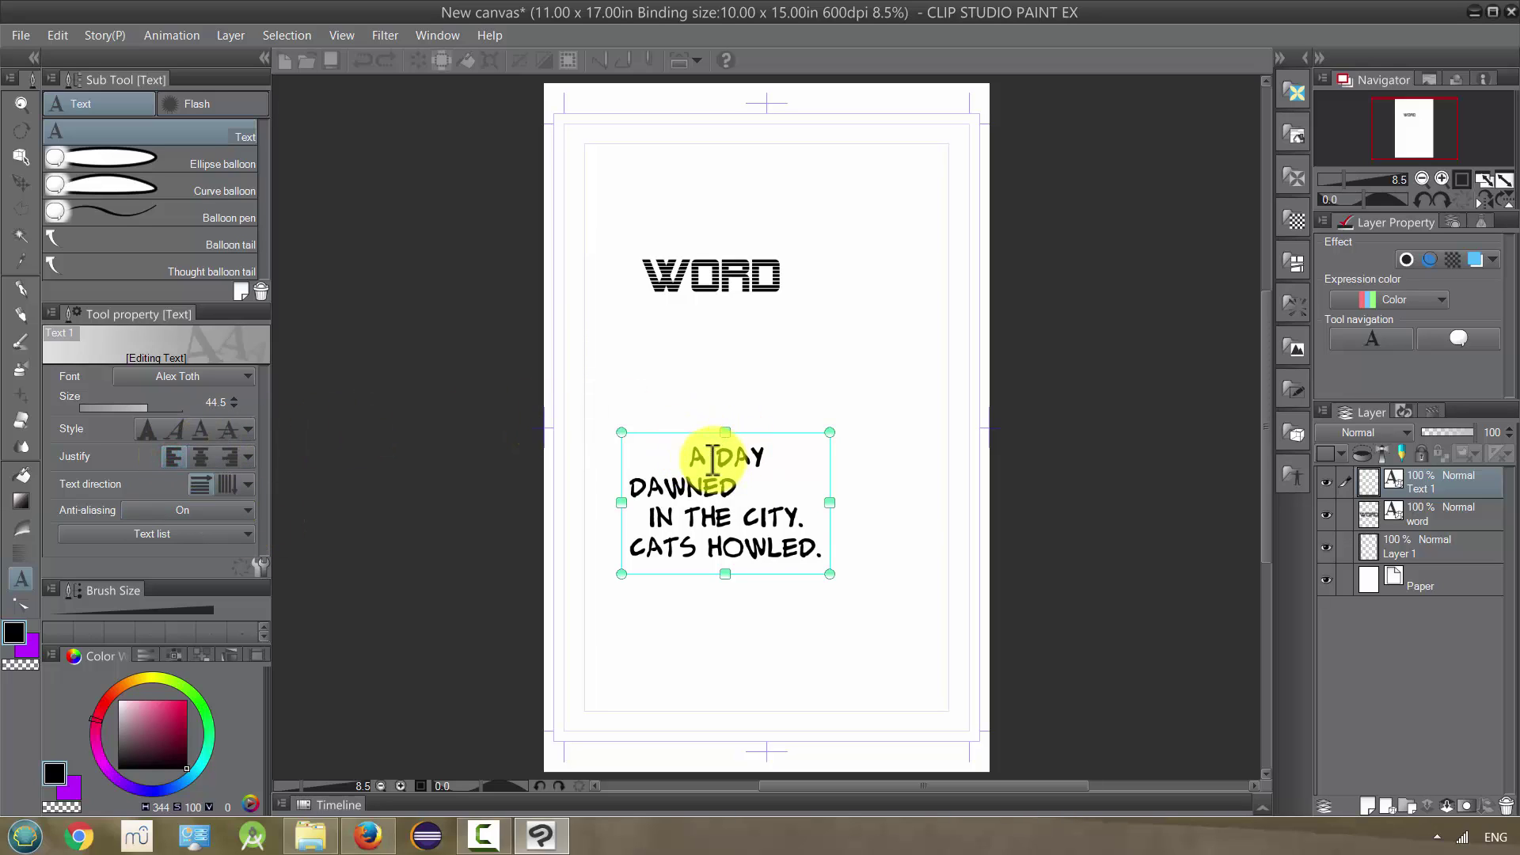
click(691, 454)
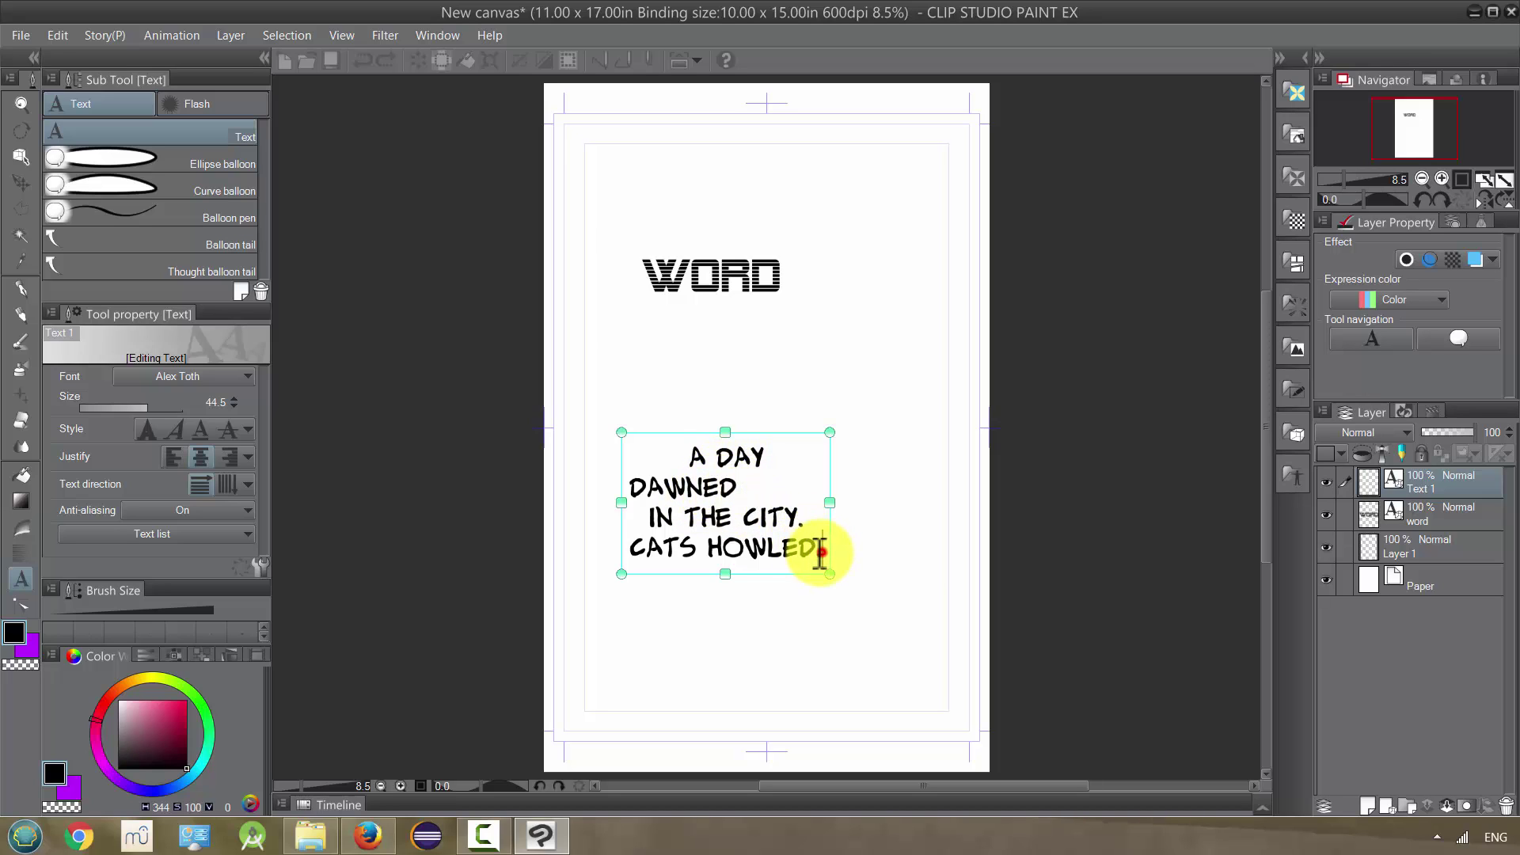
drag(820, 552, 689, 458)
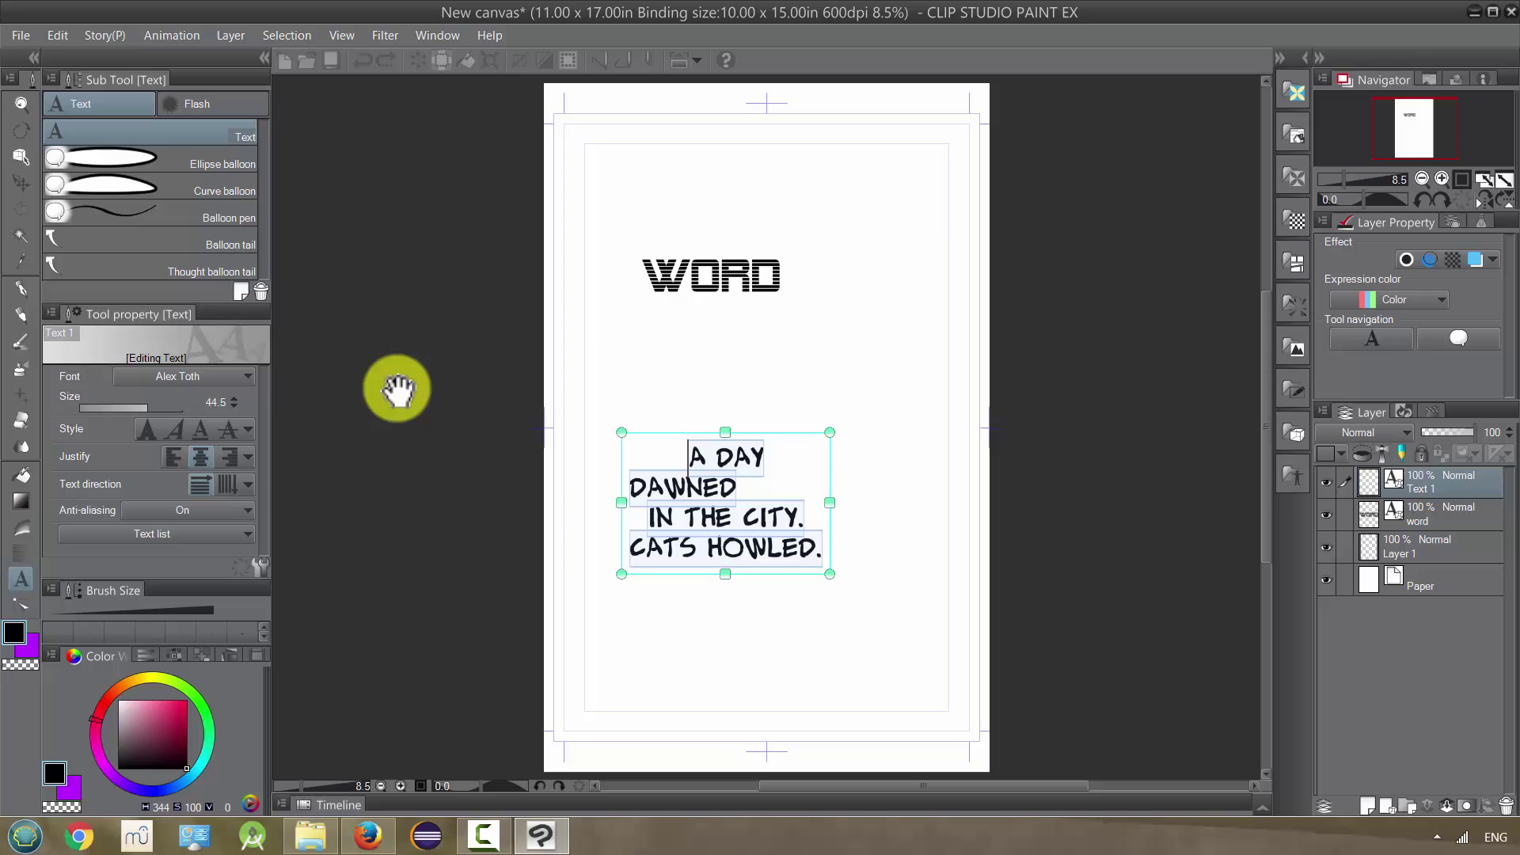
click(177, 456)
click(202, 455)
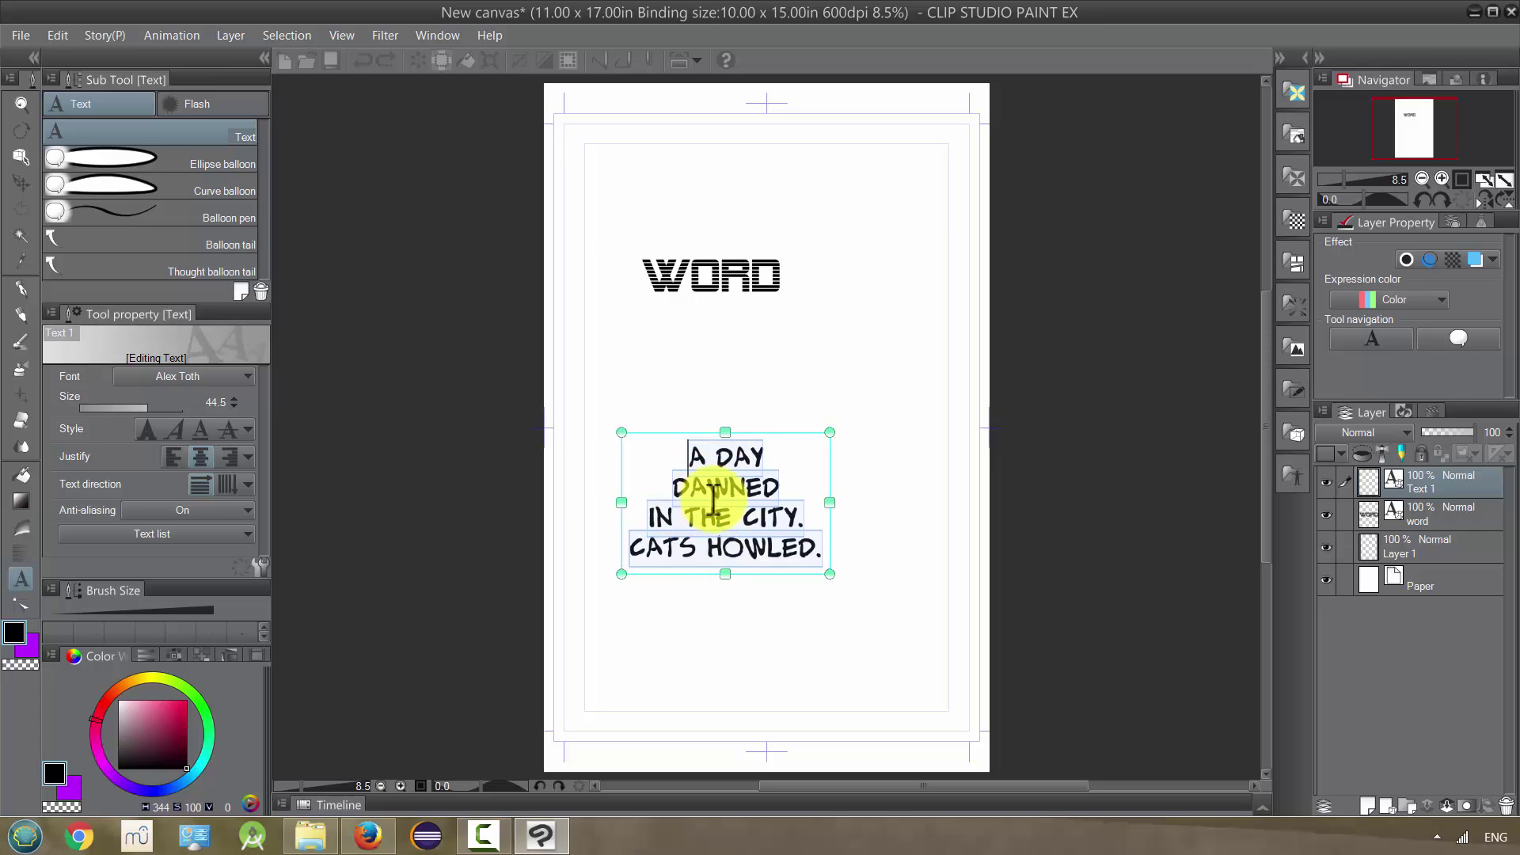
click(149, 432)
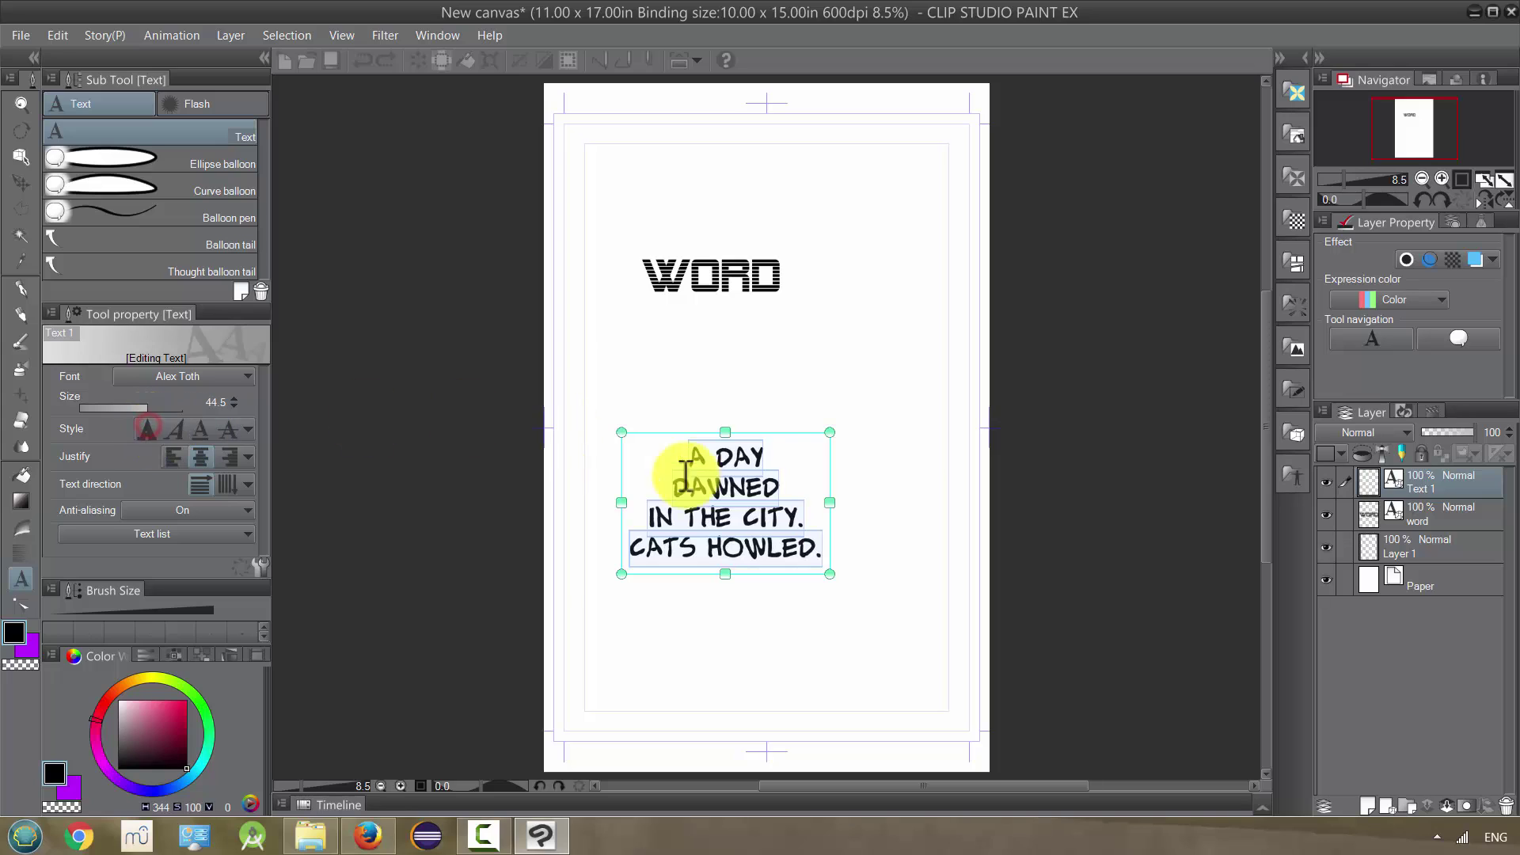
double_click(736, 459)
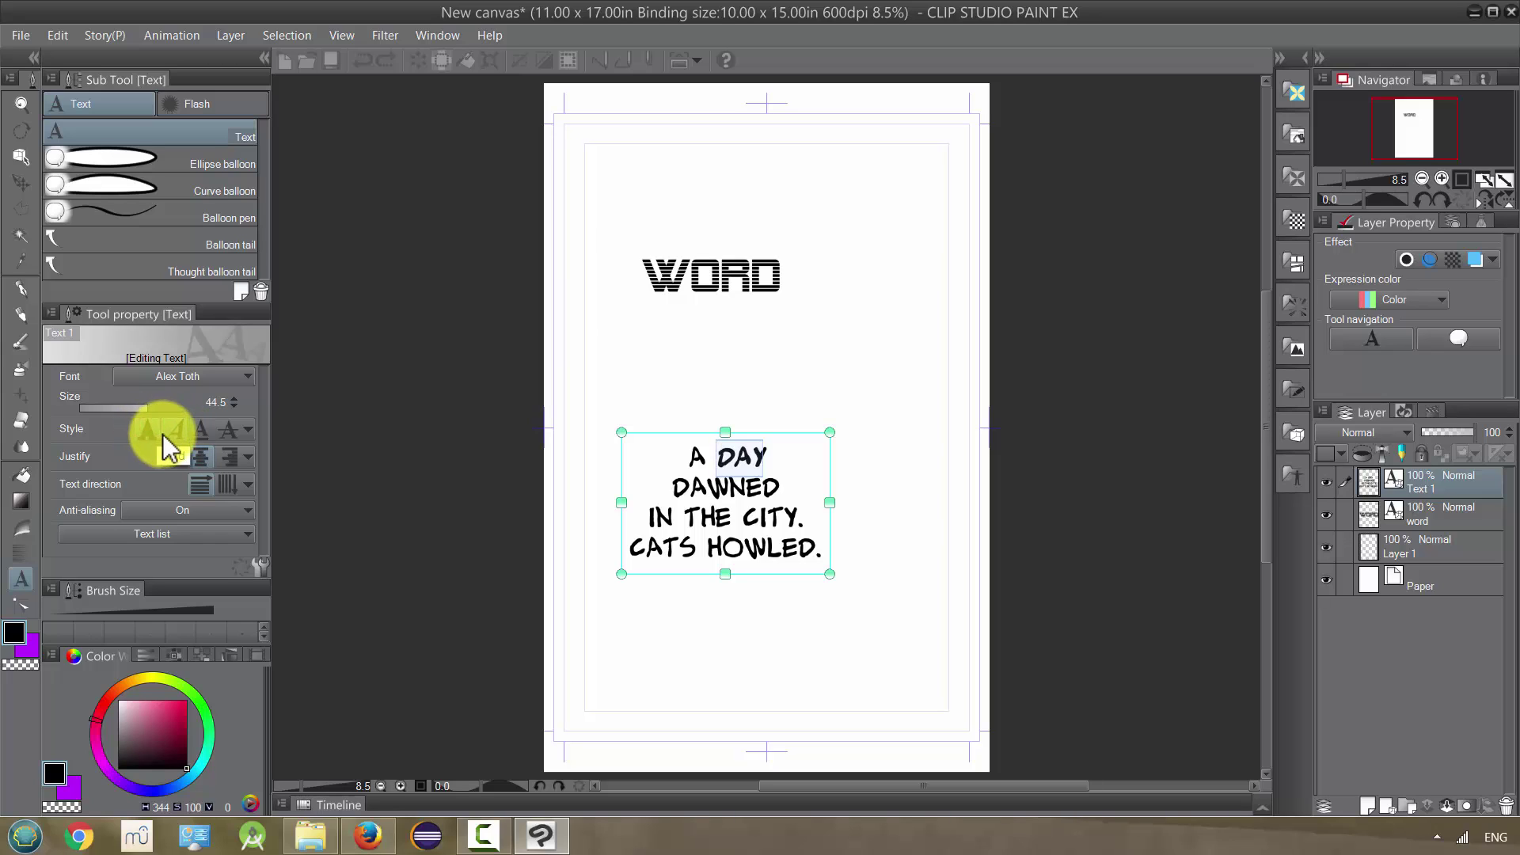
click(204, 432)
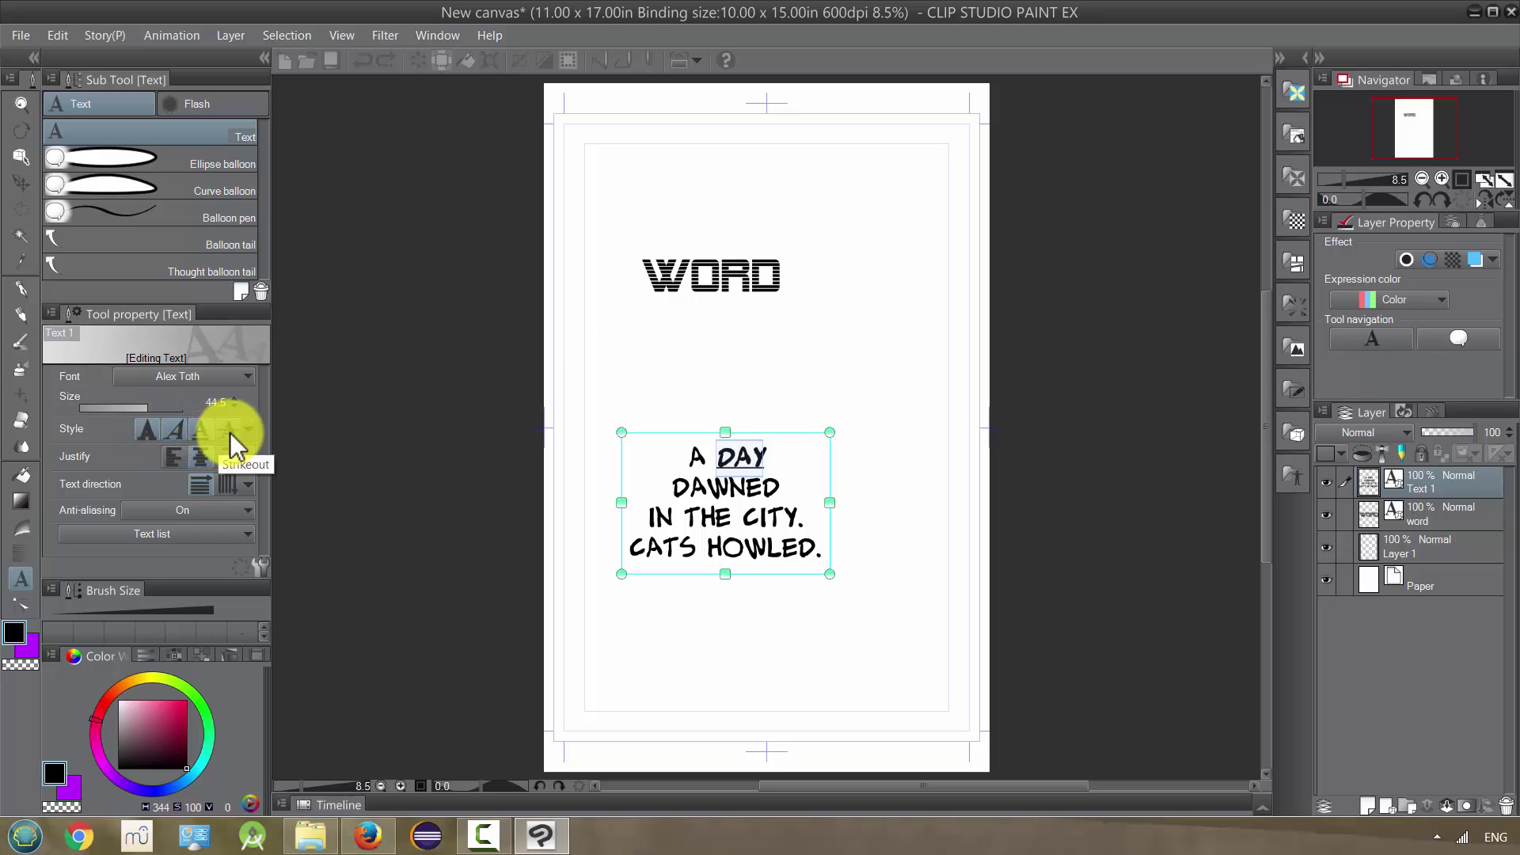
click(198, 434)
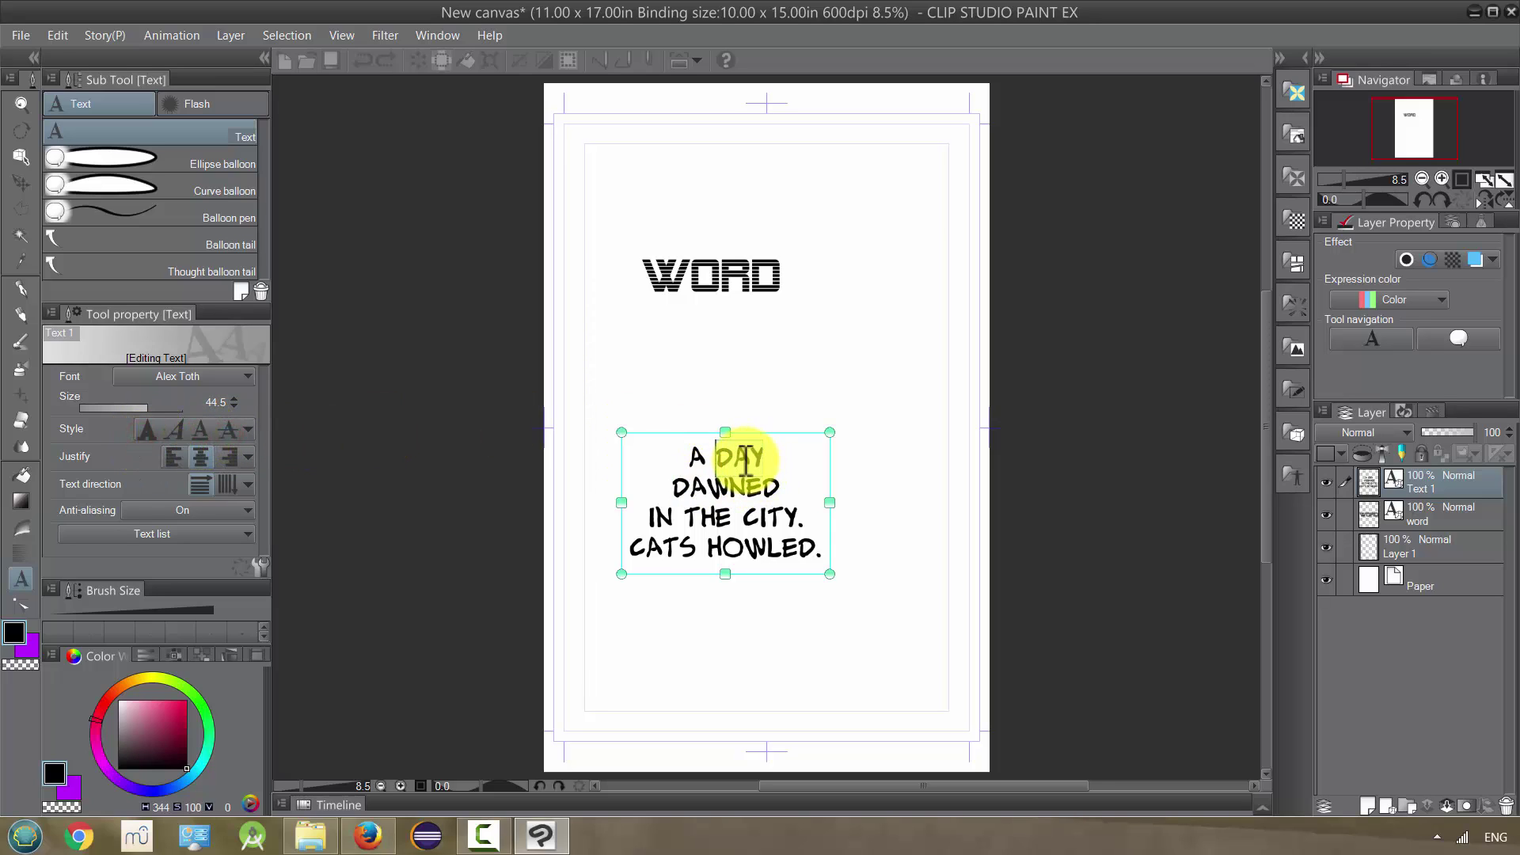
click(222, 377)
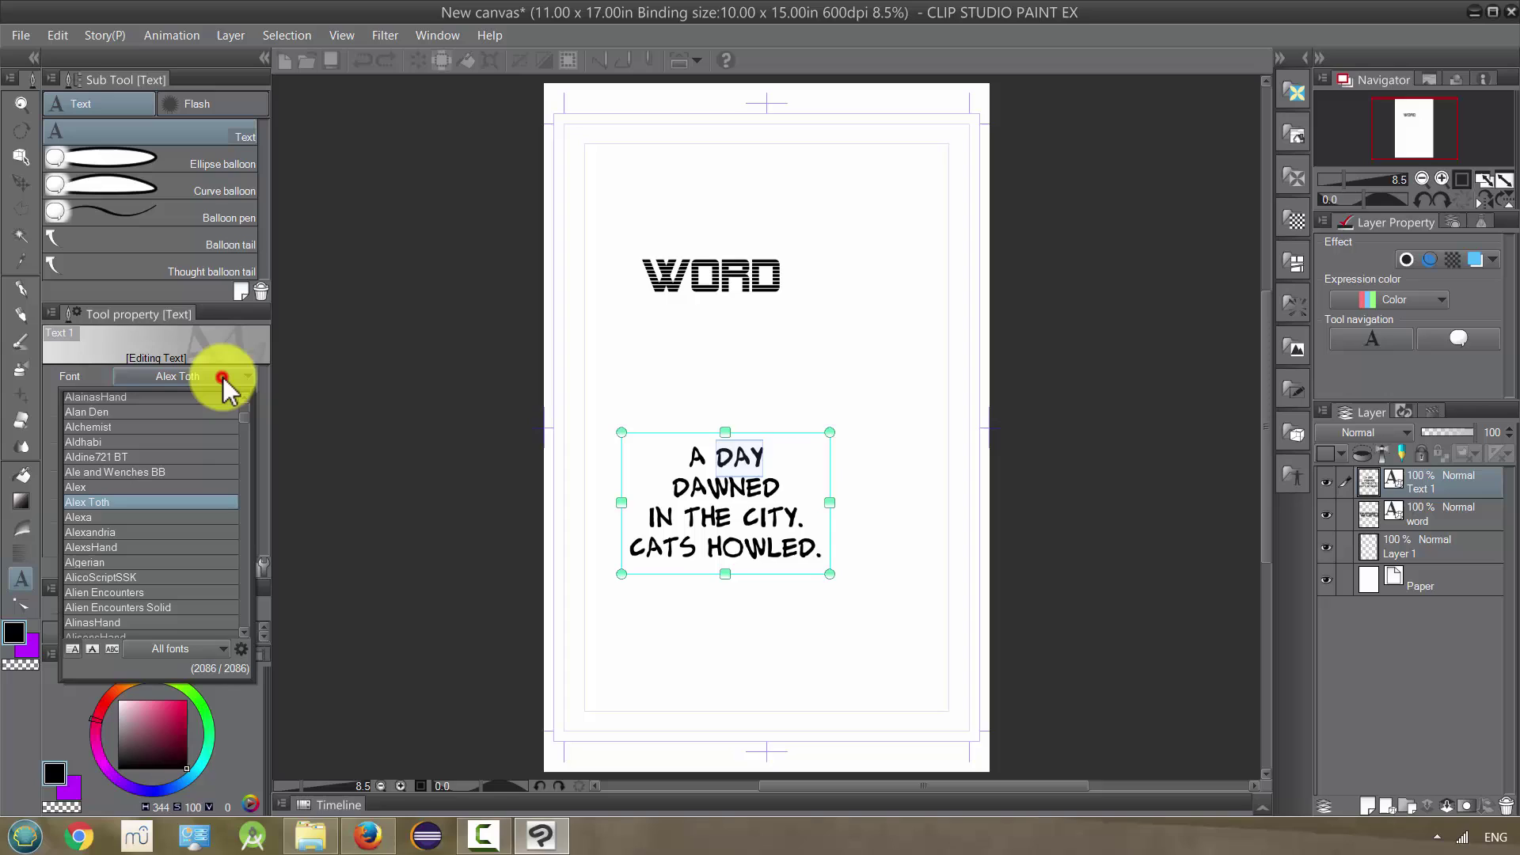
click(163, 427)
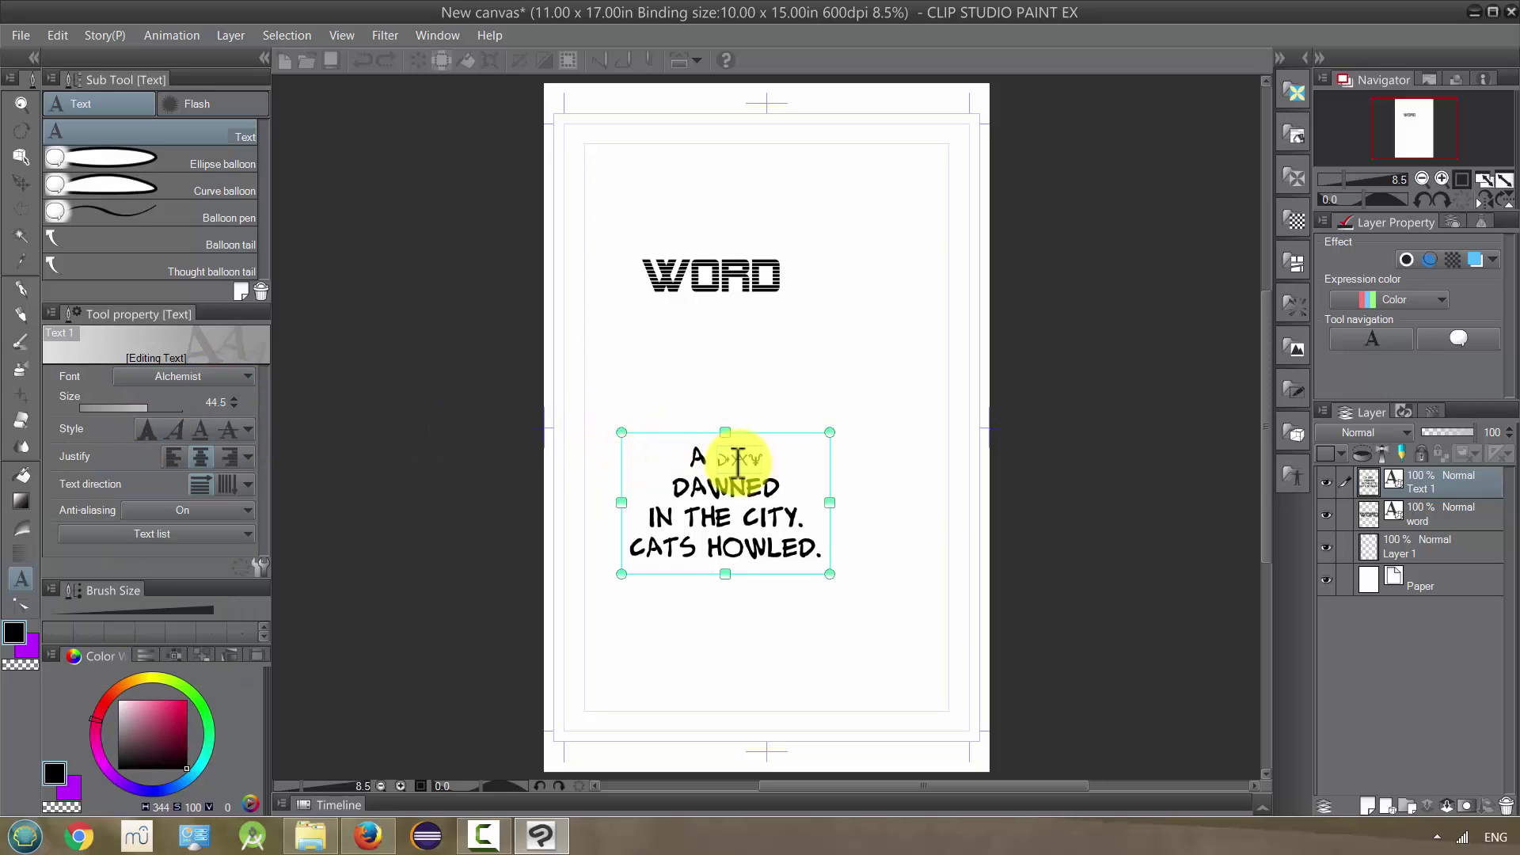
click(234, 378)
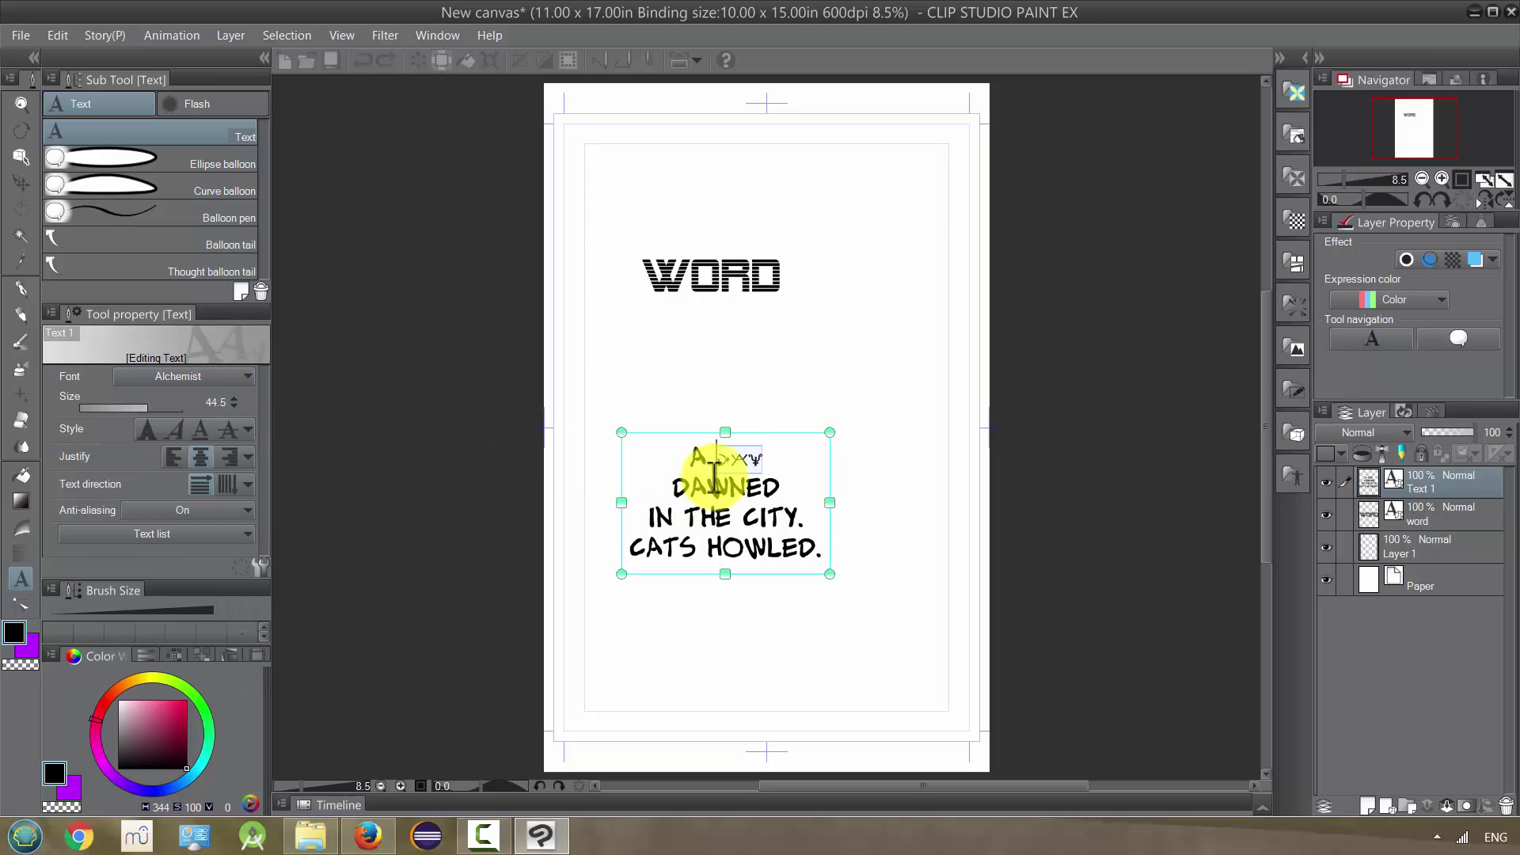
click(757, 489)
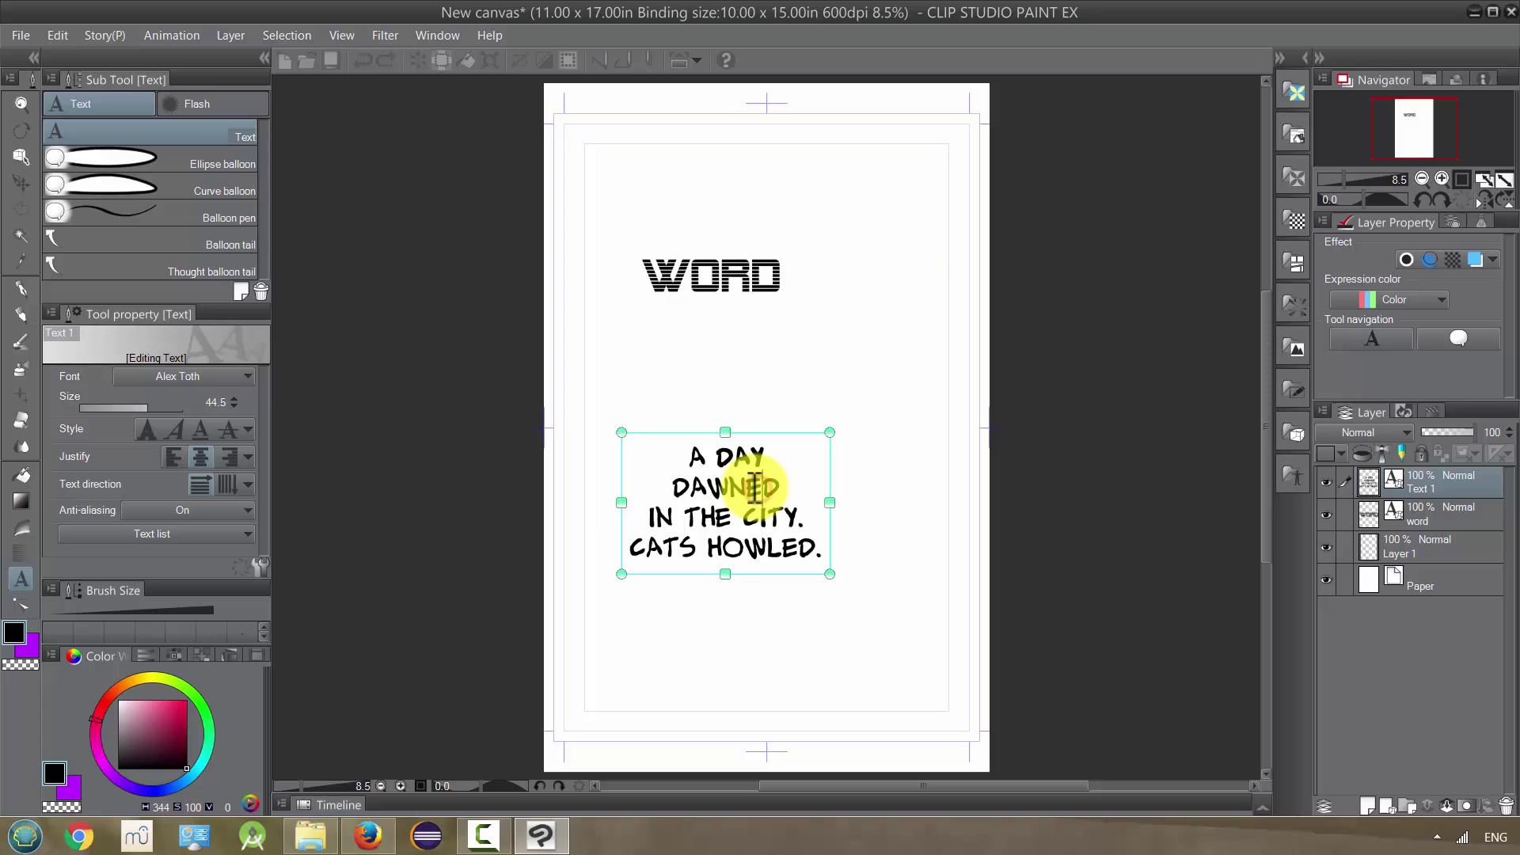
Step: Move the caption block up-right, rescale it to size 43.2, and select all its text
click(259, 567)
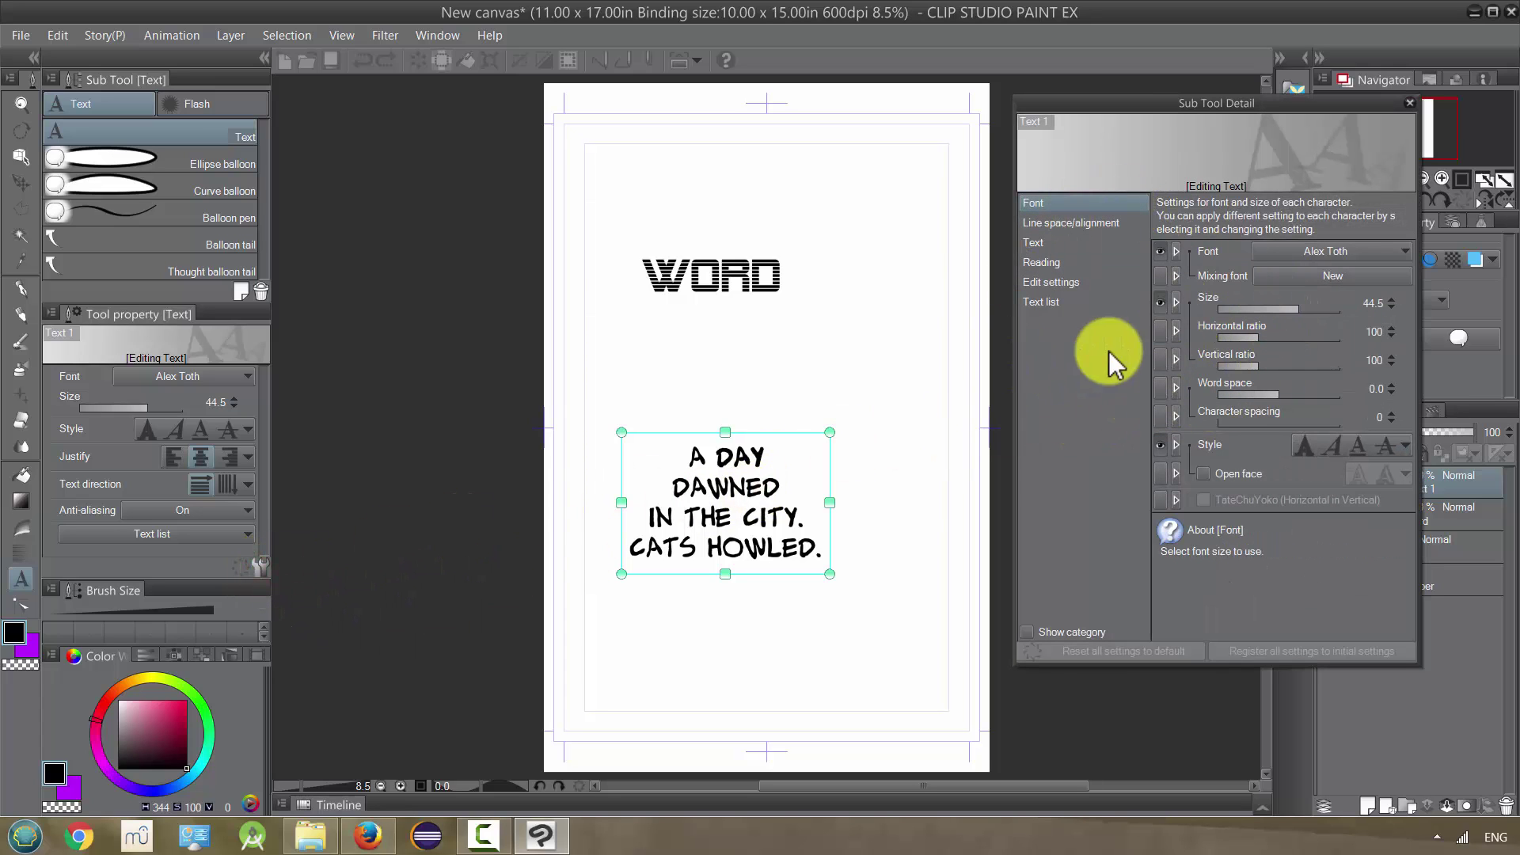
click(1410, 104)
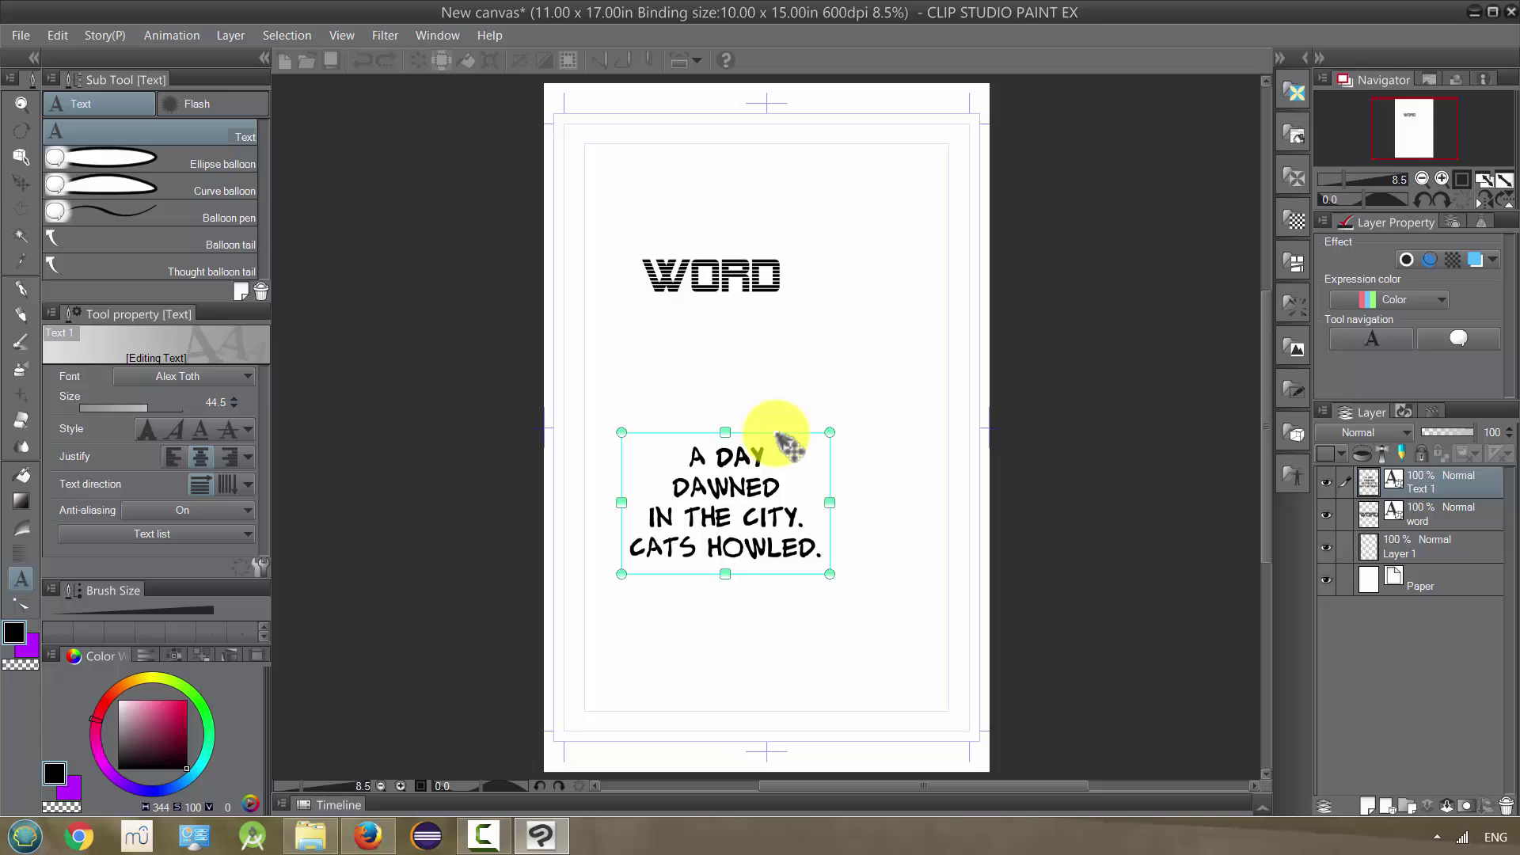
drag(778, 431, 790, 378)
drag(837, 503, 873, 526)
drag(776, 449, 834, 524)
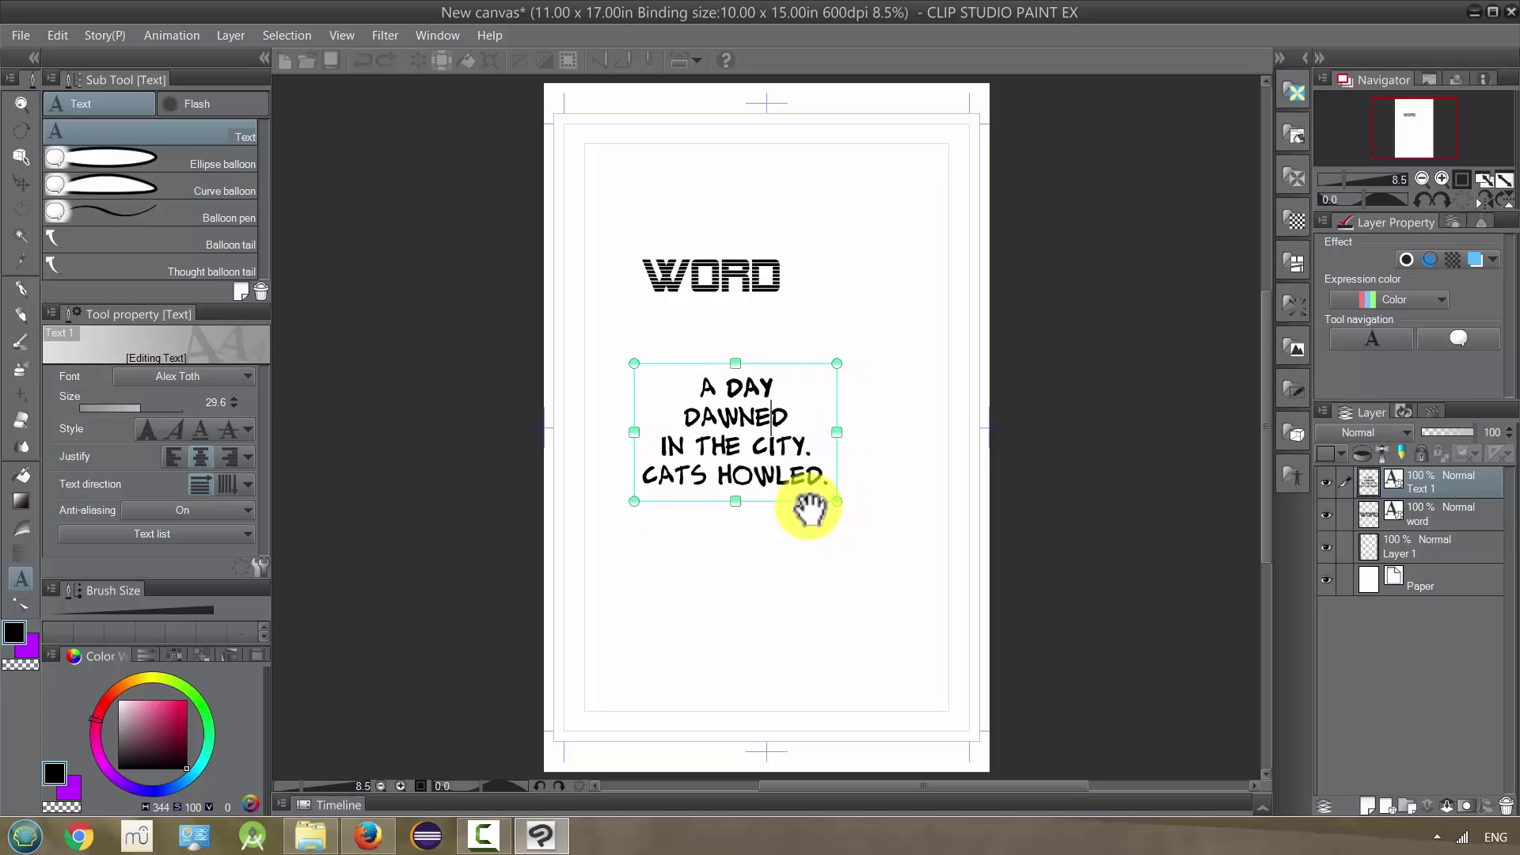
drag(689, 387, 818, 478)
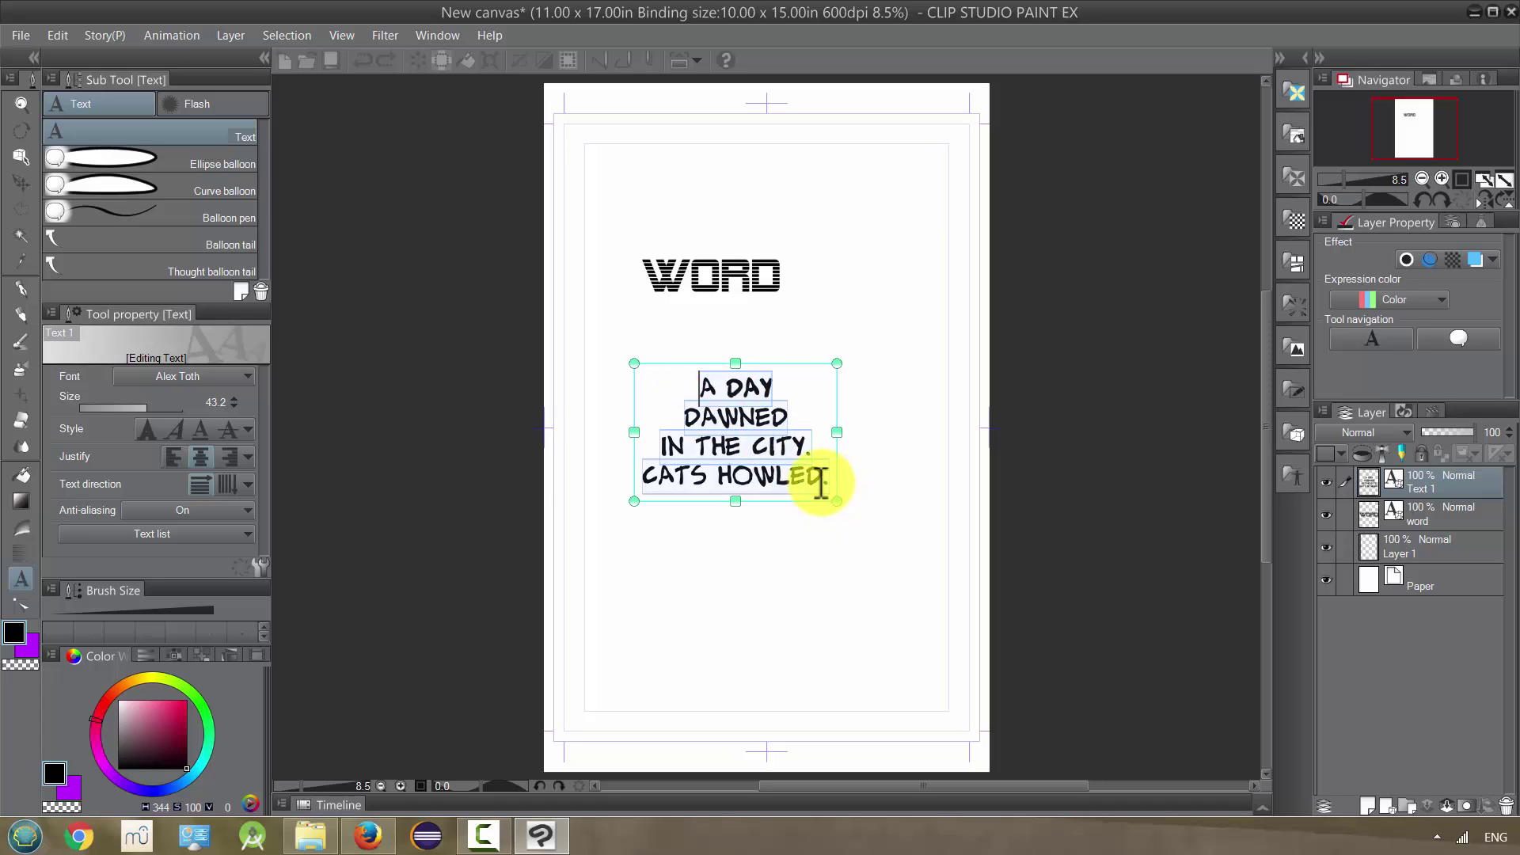
click(261, 565)
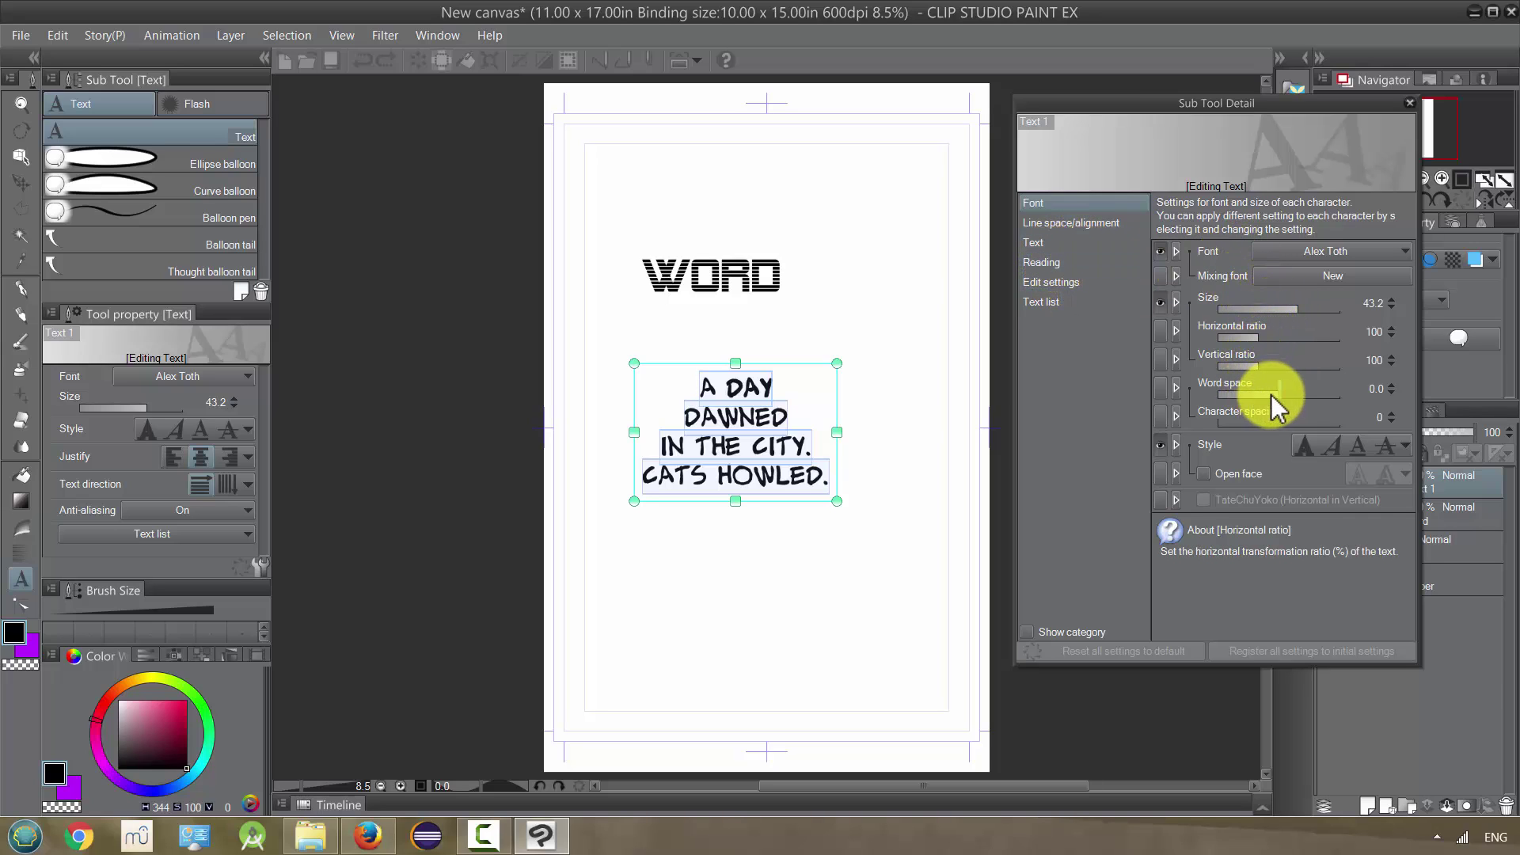
mouse_move(1275, 396)
mouse_down()
mouse_move(1223, 411)
mouse_move(1327, 397)
mouse_move(1303, 399)
mouse_up()
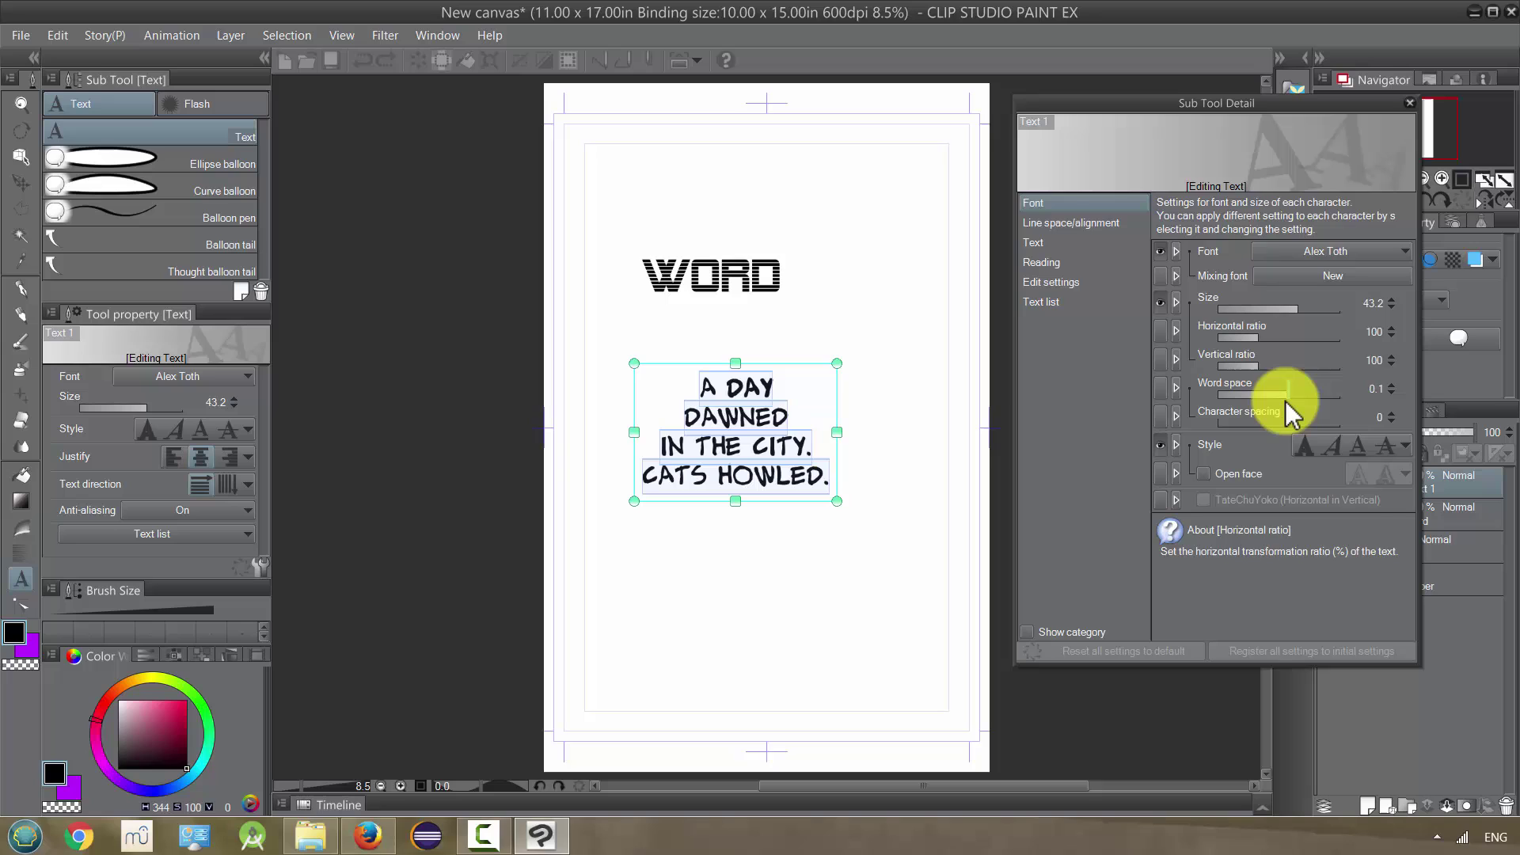
drag(1283, 395, 1225, 404)
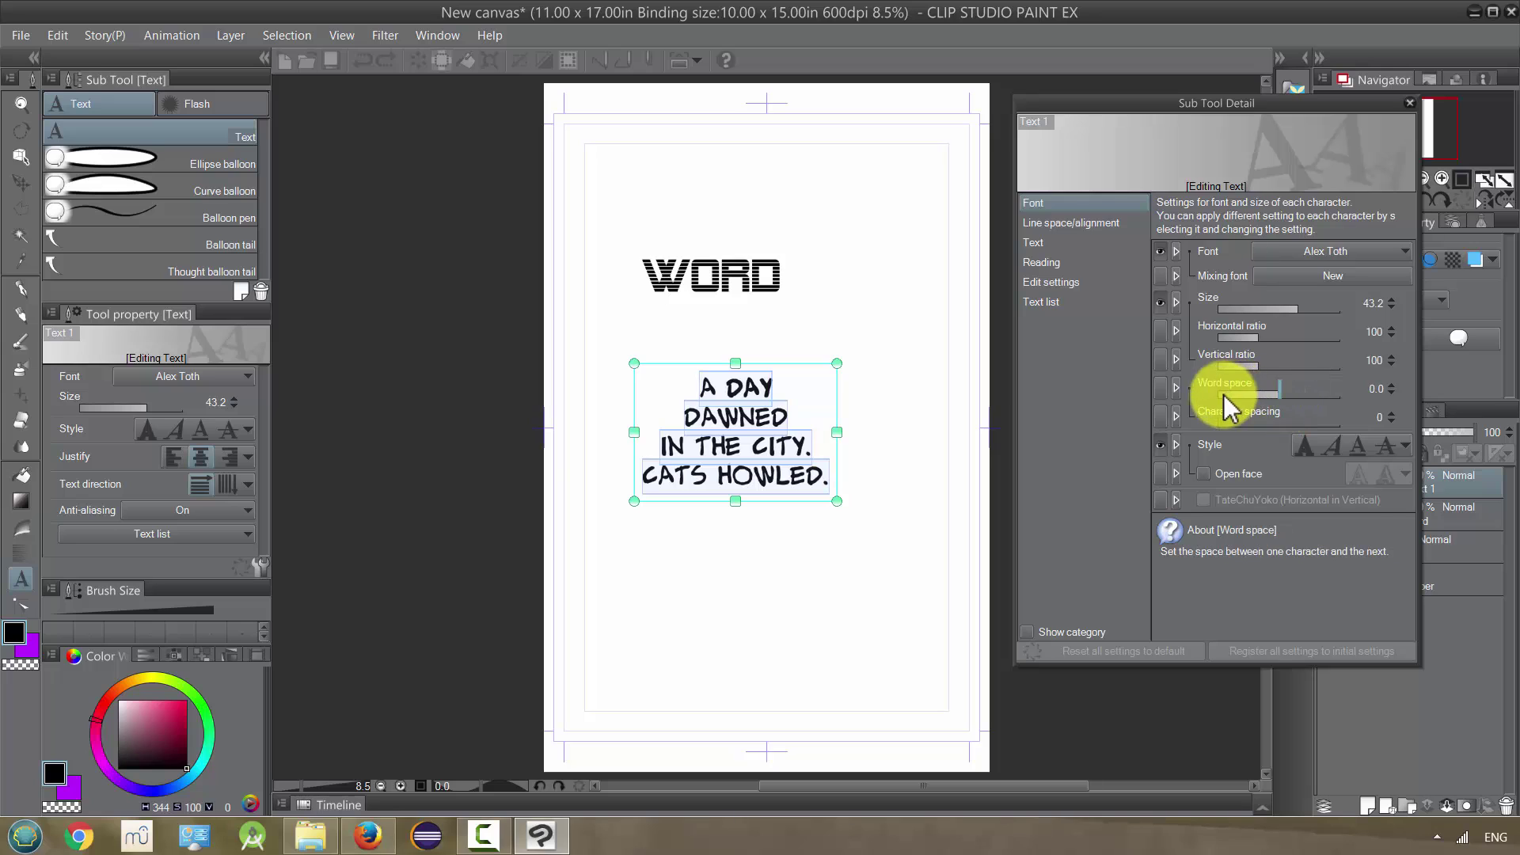
click(1043, 241)
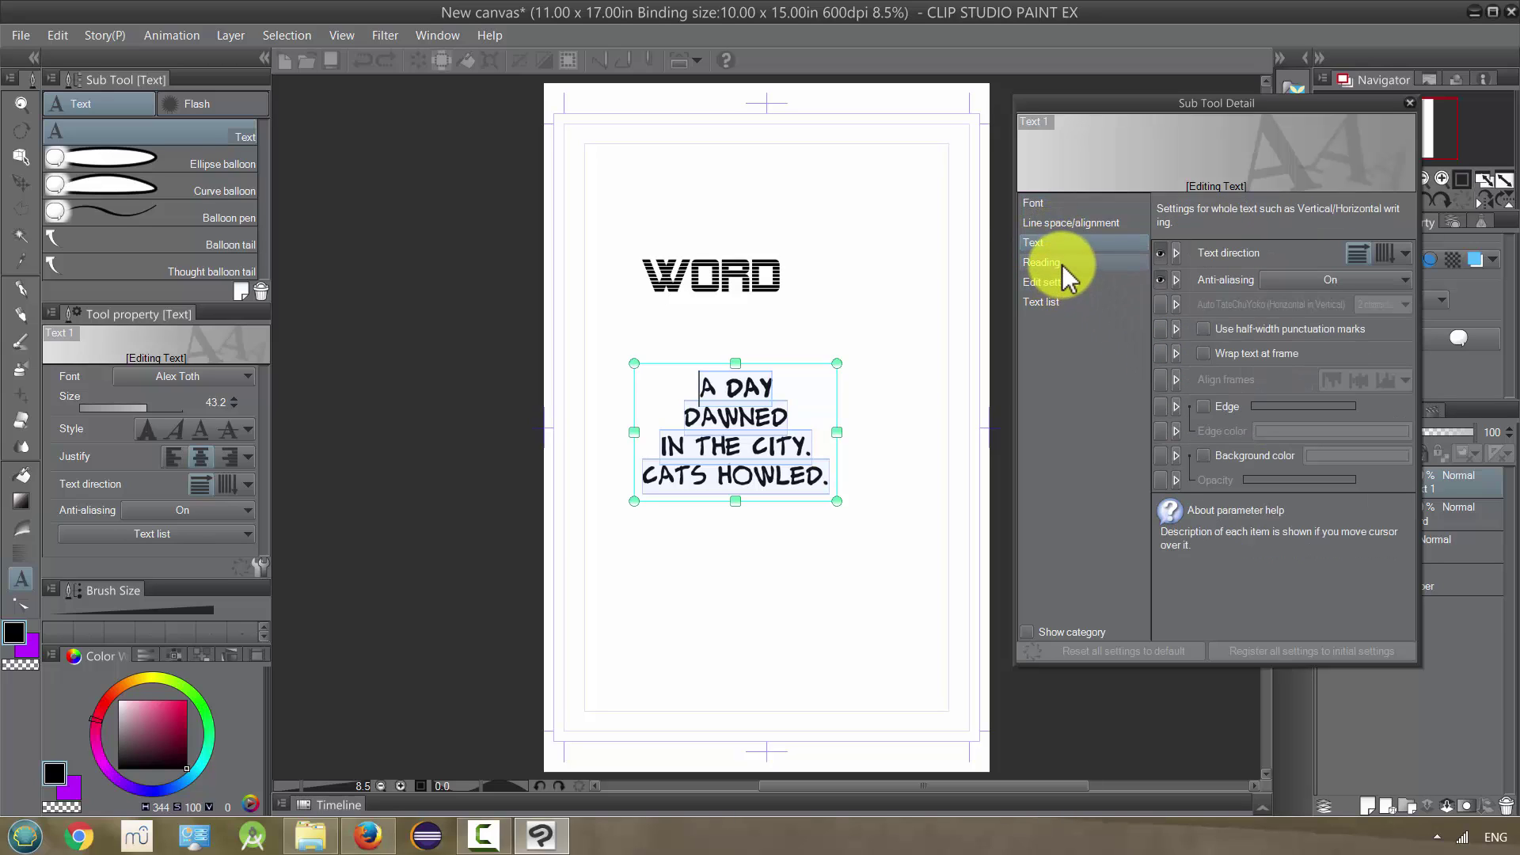
click(1066, 224)
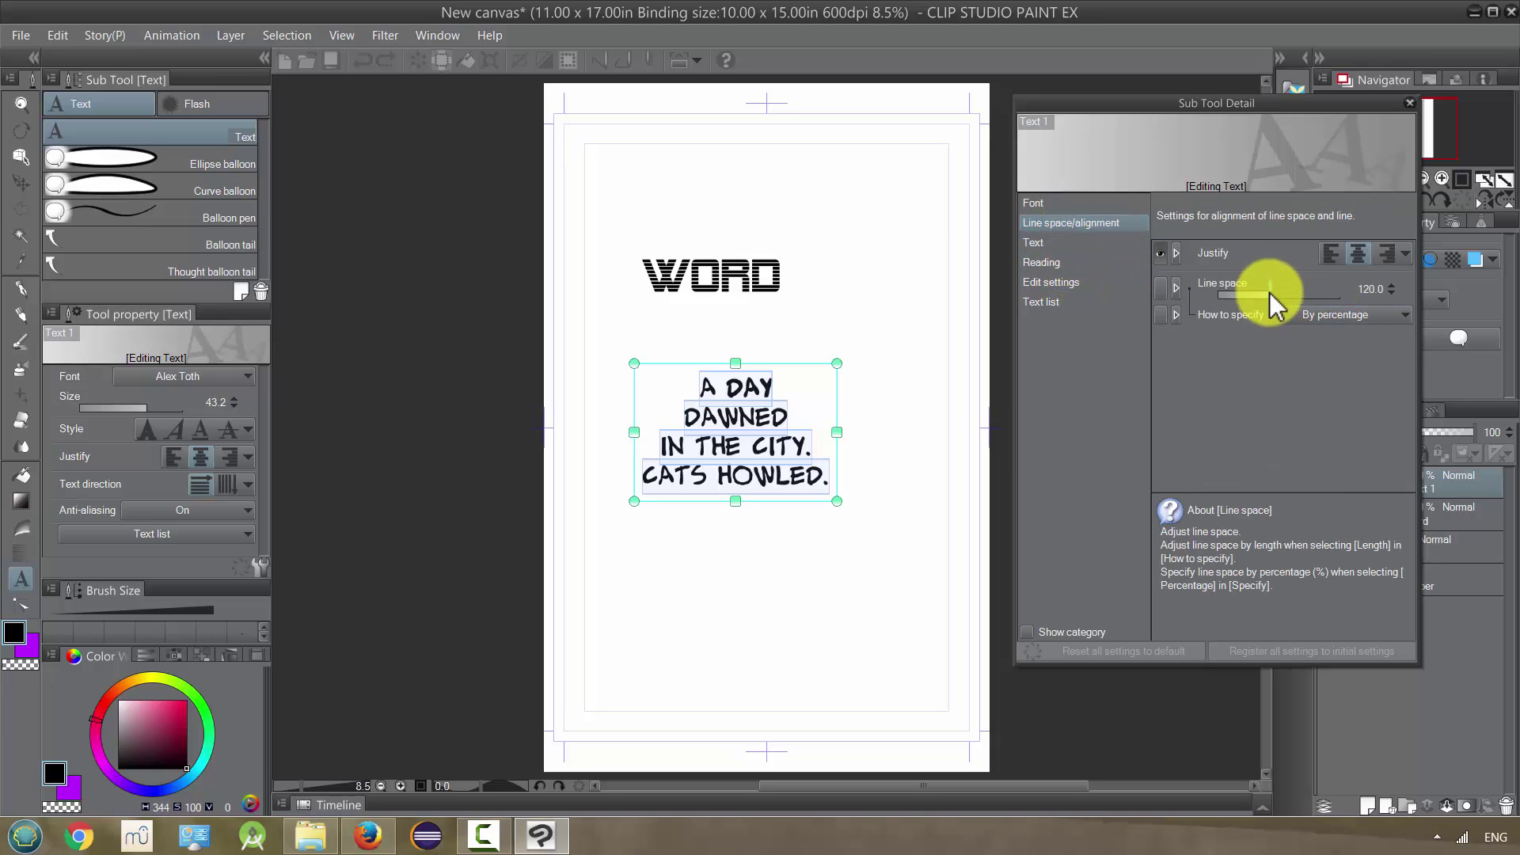
mouse_move(1271, 294)
mouse_down()
mouse_move(1319, 304)
mouse_move(1270, 307)
mouse_move(1320, 299)
mouse_move(1270, 302)
mouse_up()
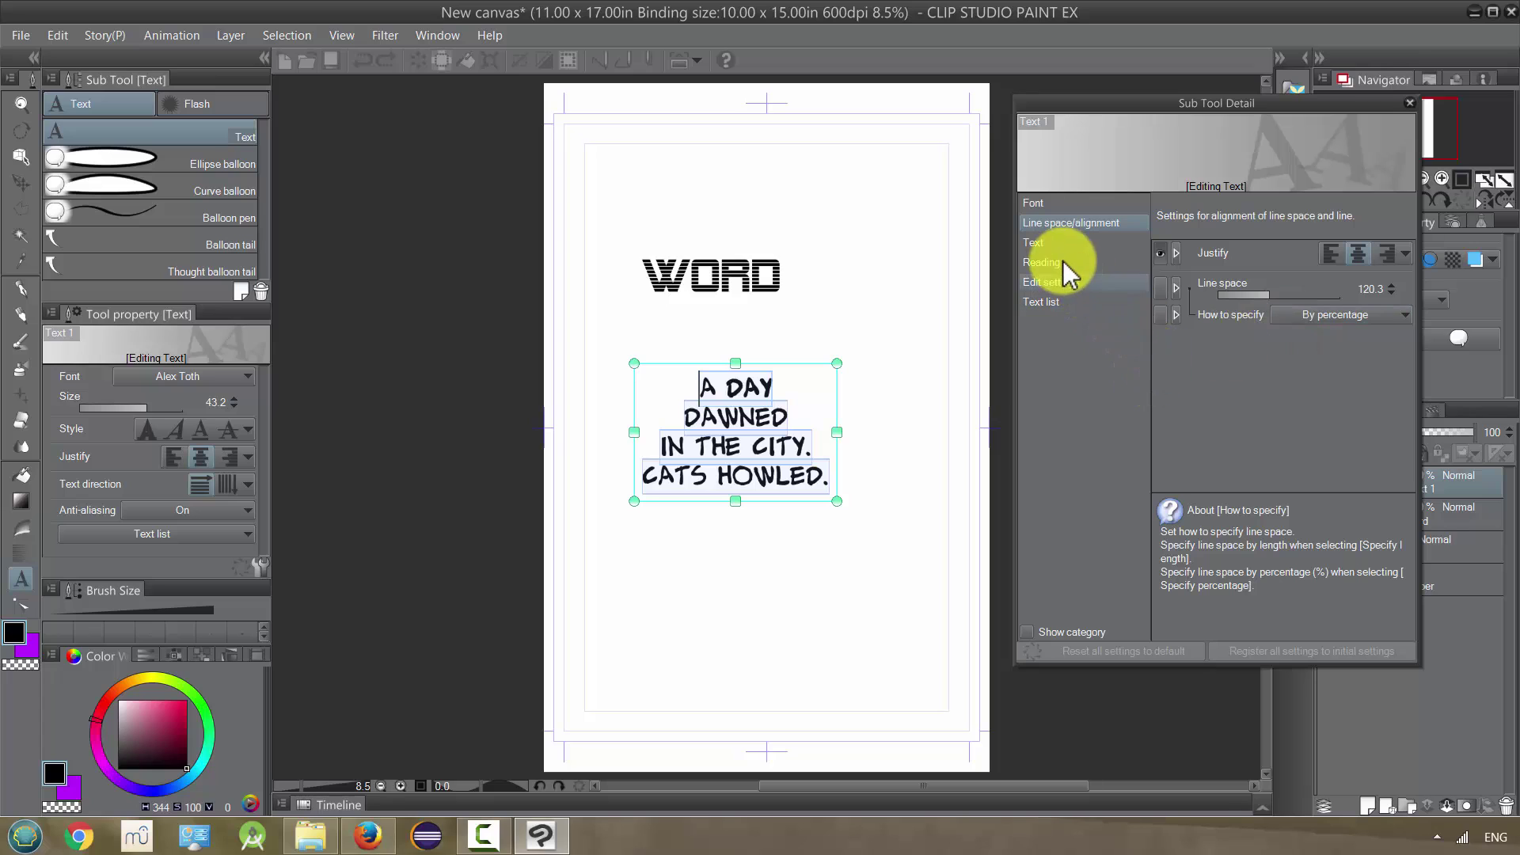
click(1047, 206)
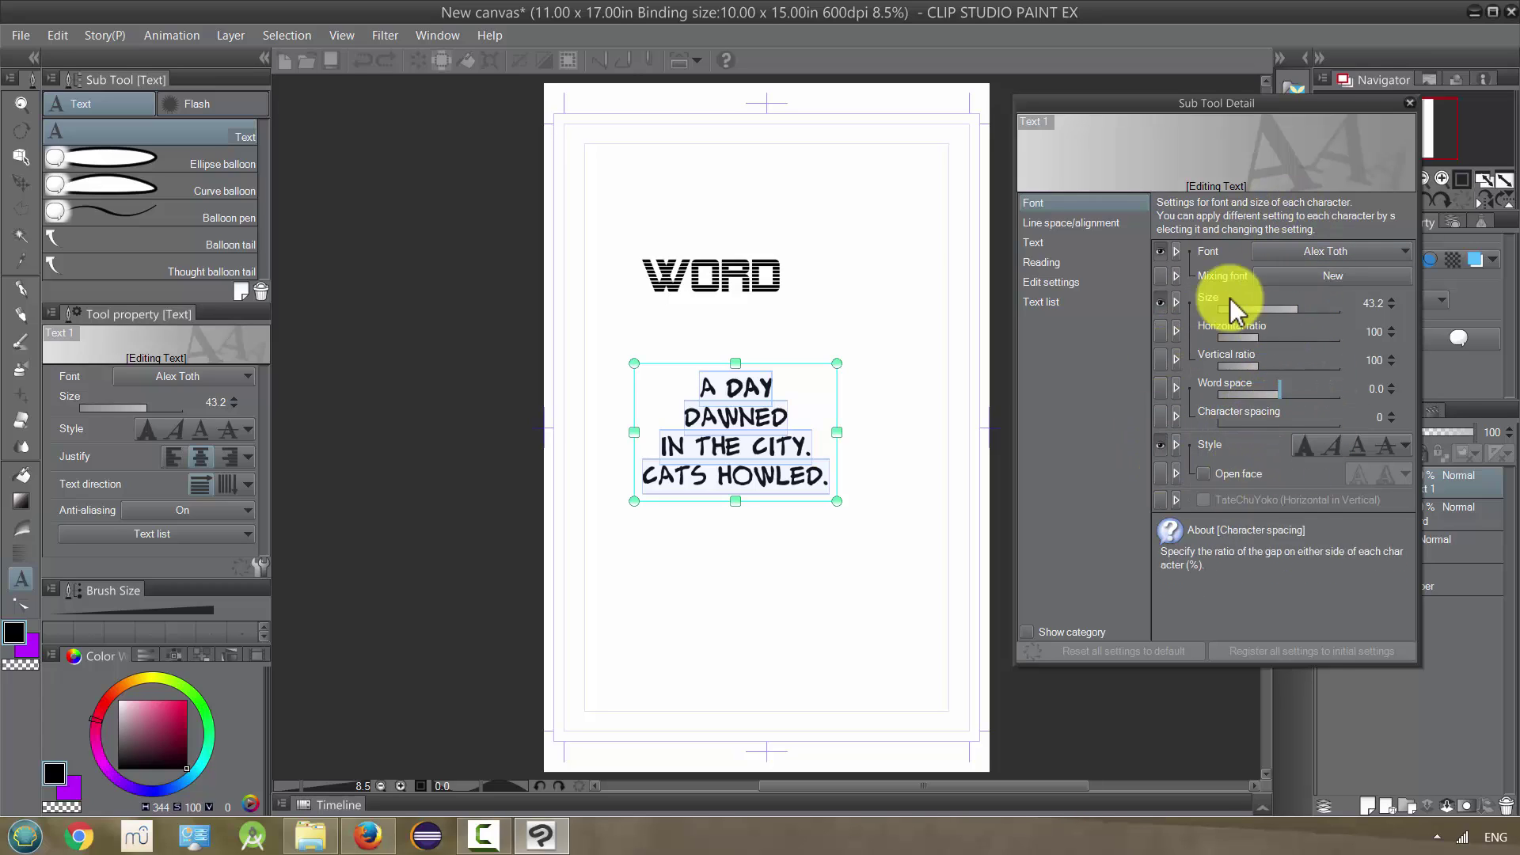
click(1053, 283)
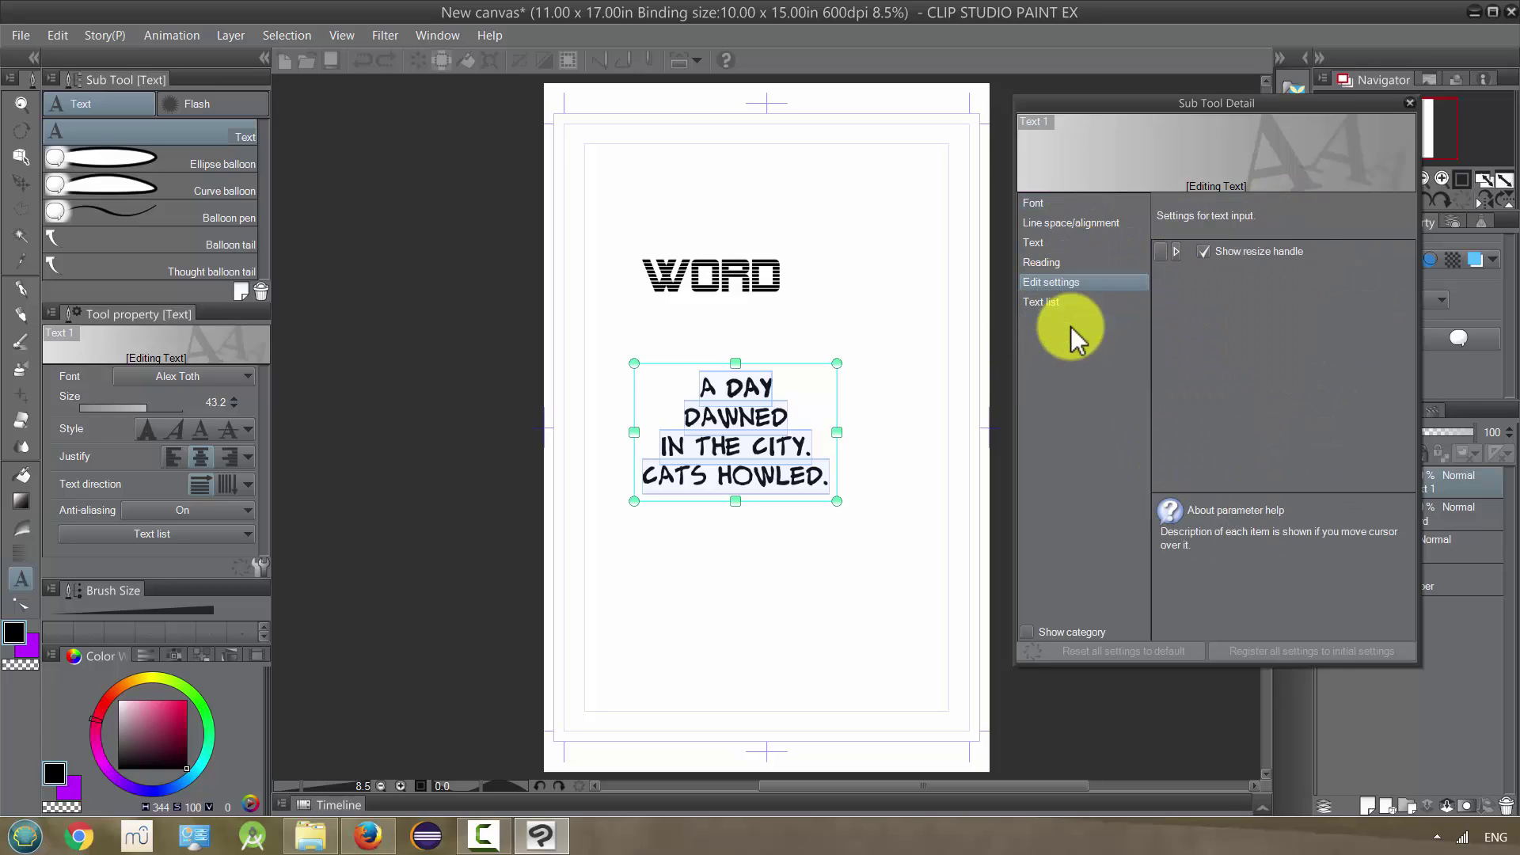
click(1051, 302)
click(1053, 283)
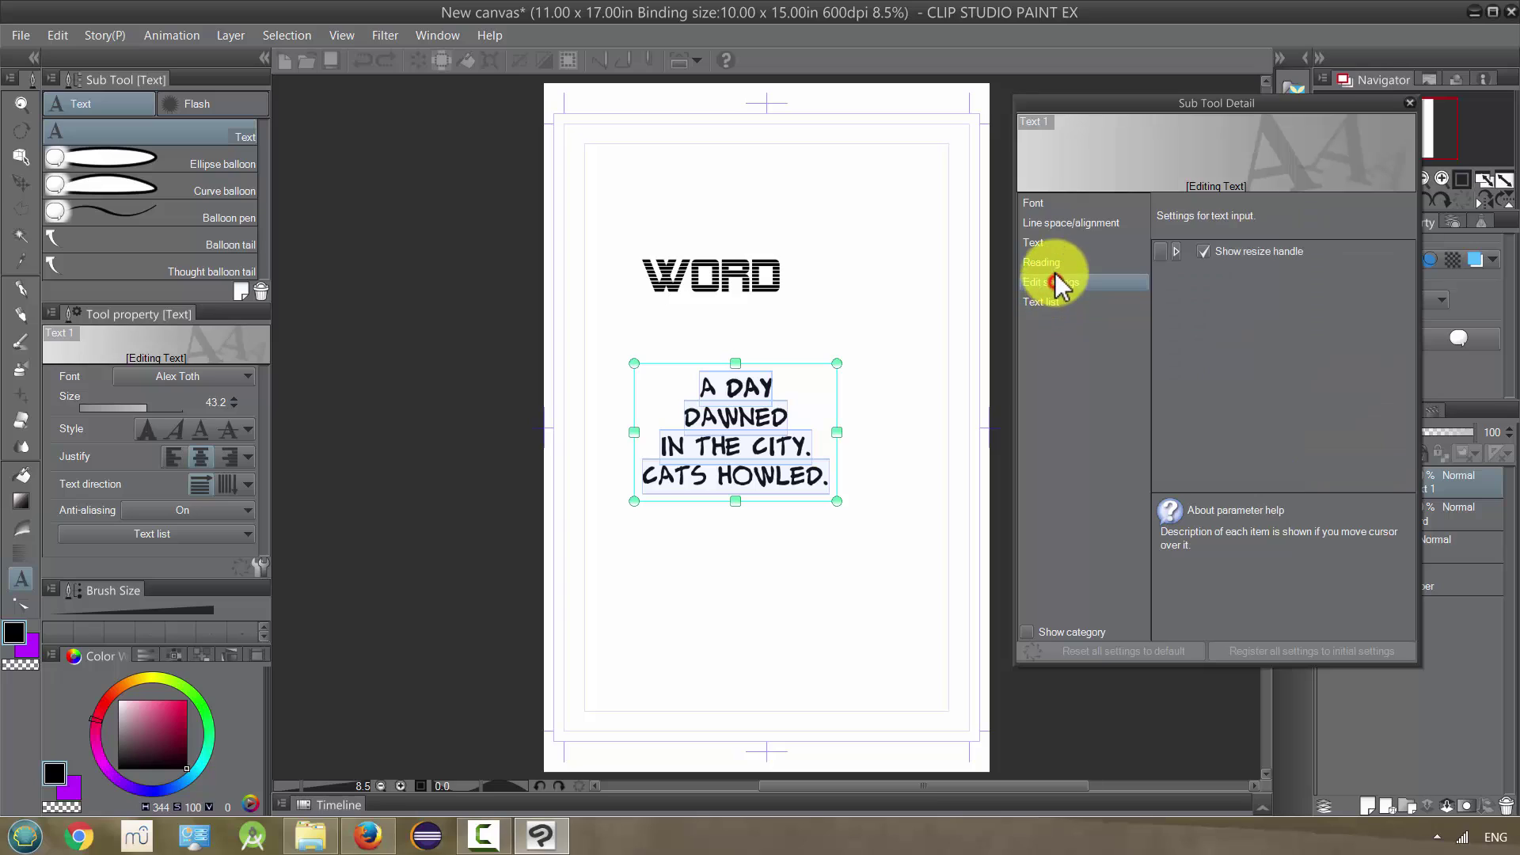
click(1052, 202)
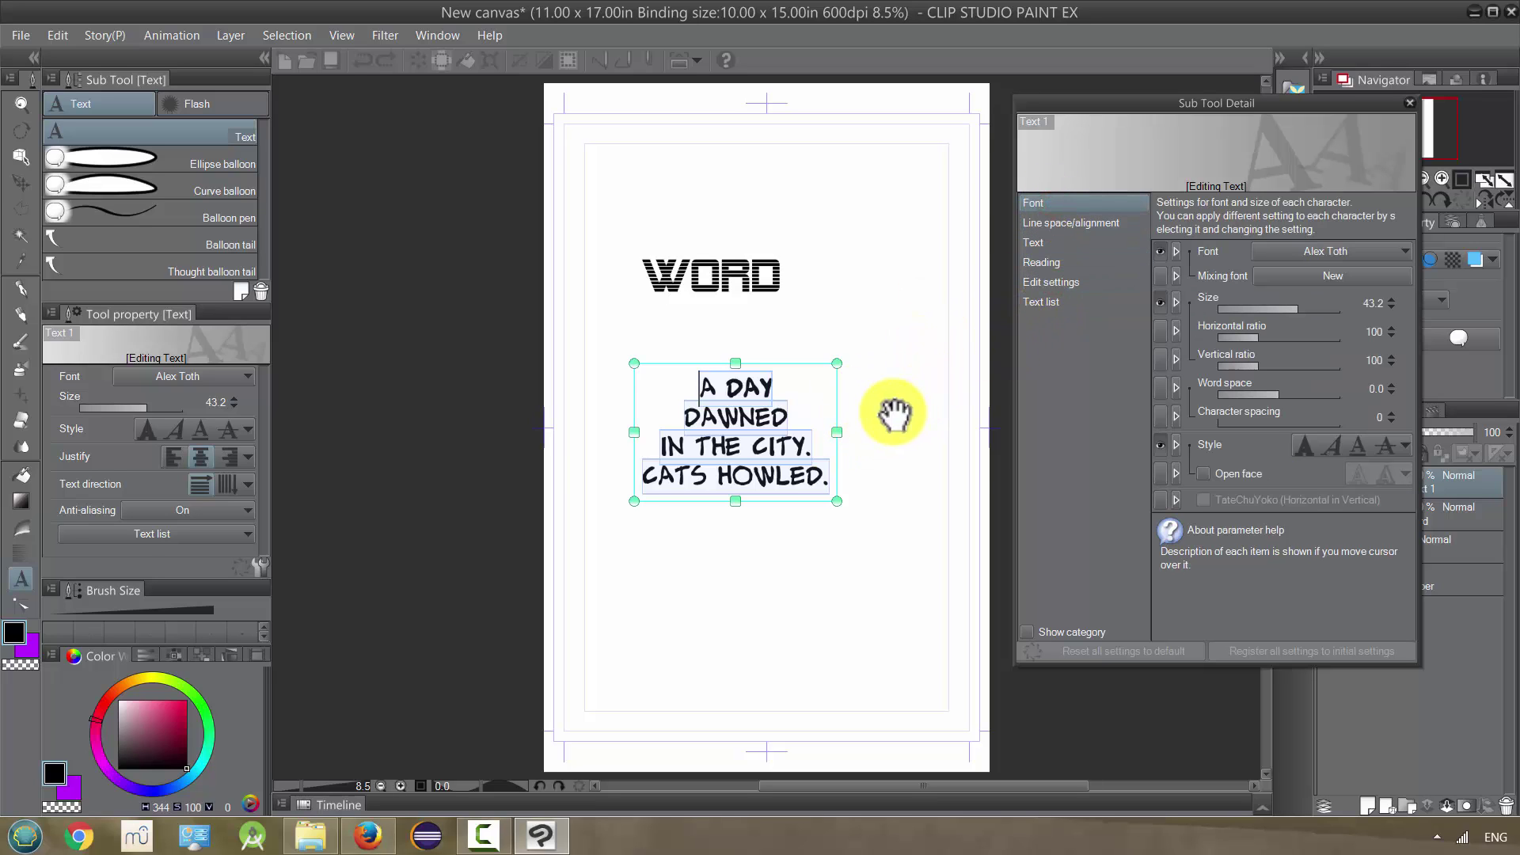
key(Escape)
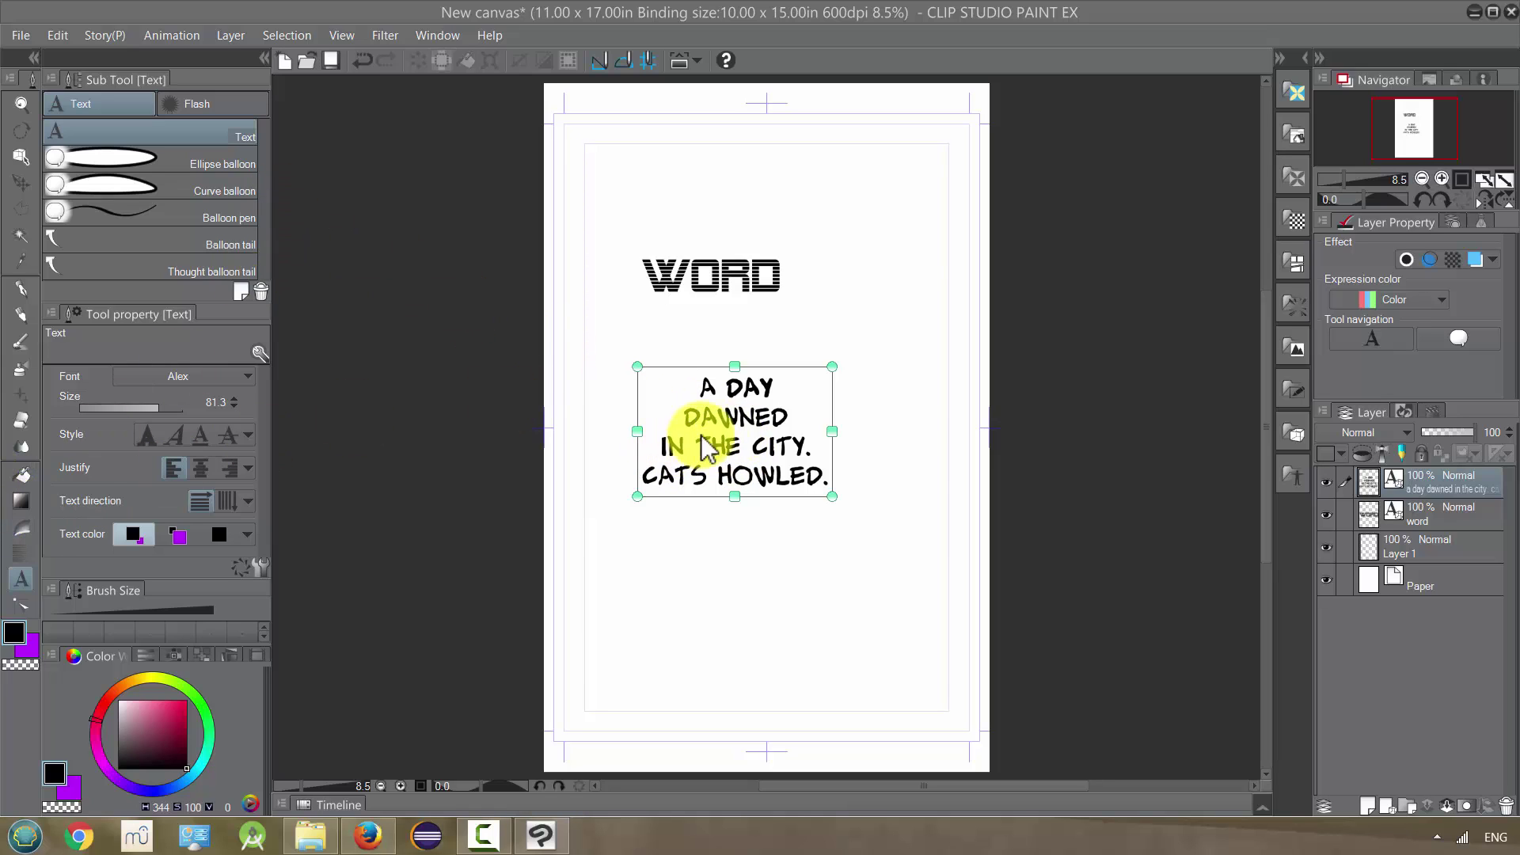
click(707, 446)
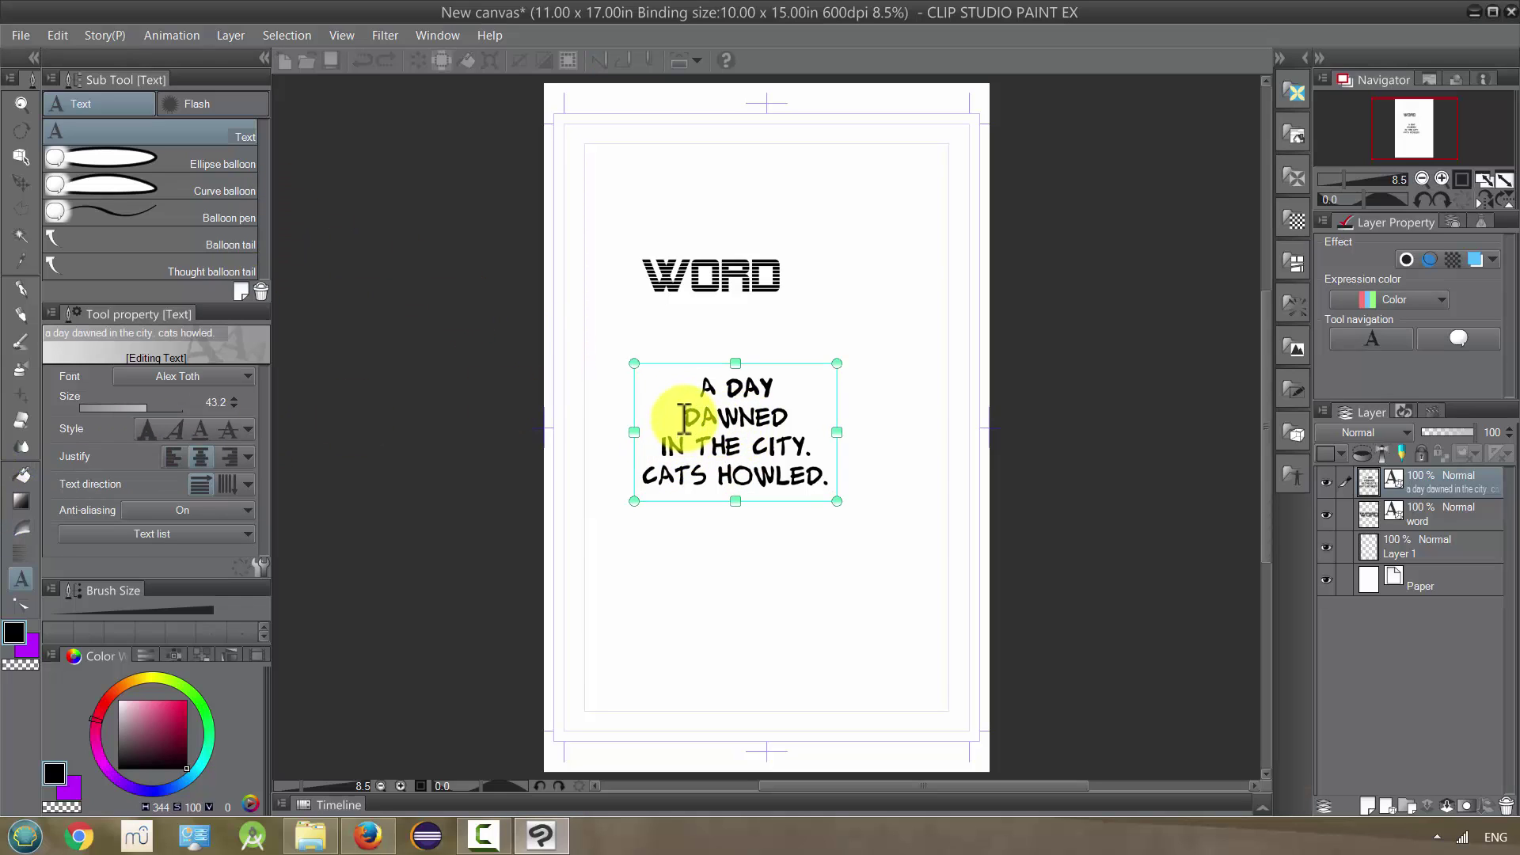
drag(678, 417, 790, 417)
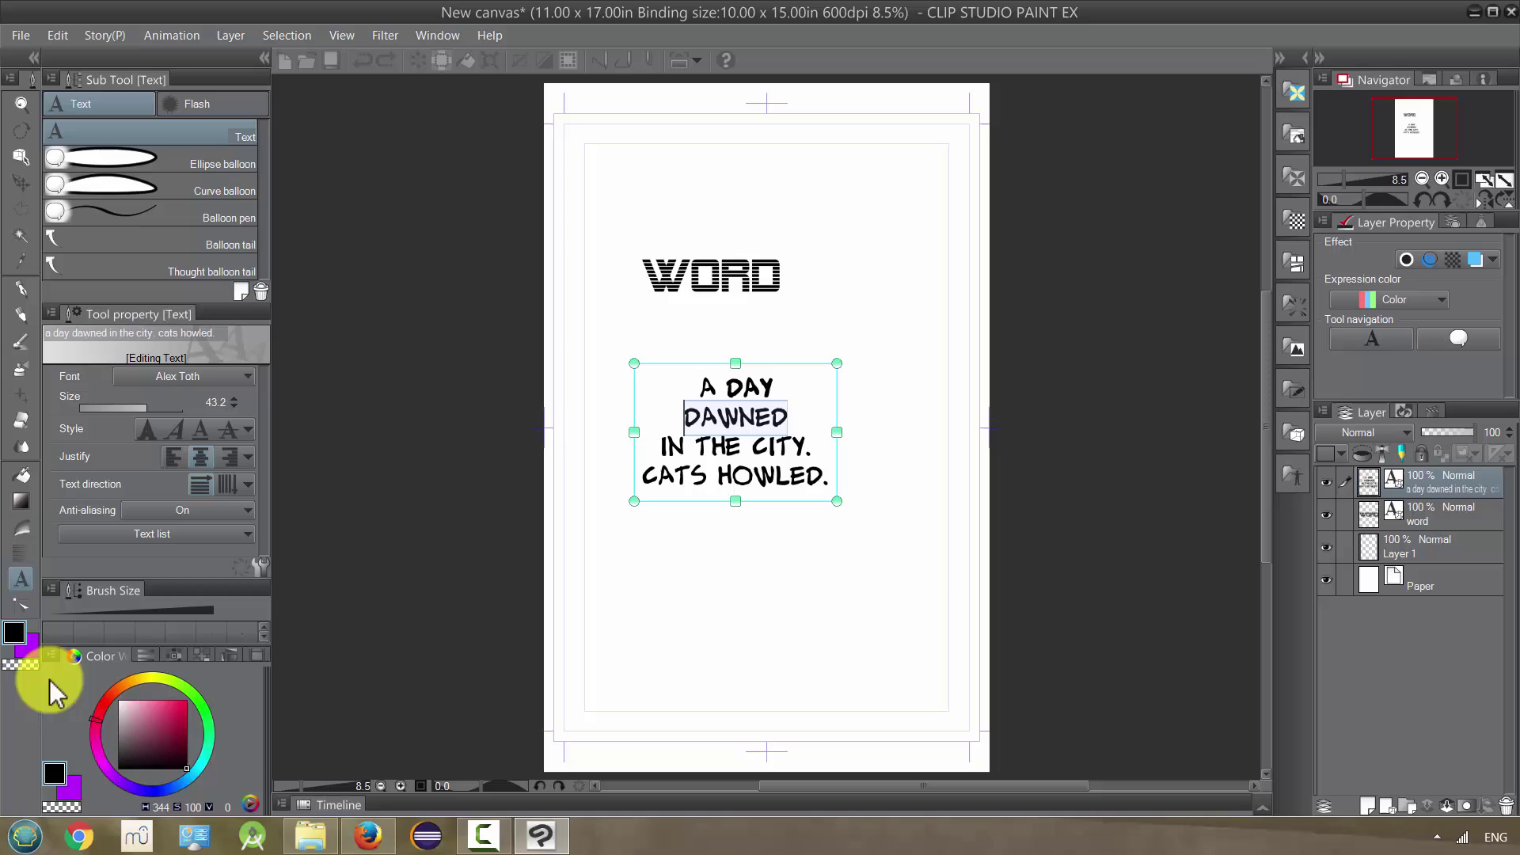
click(187, 701)
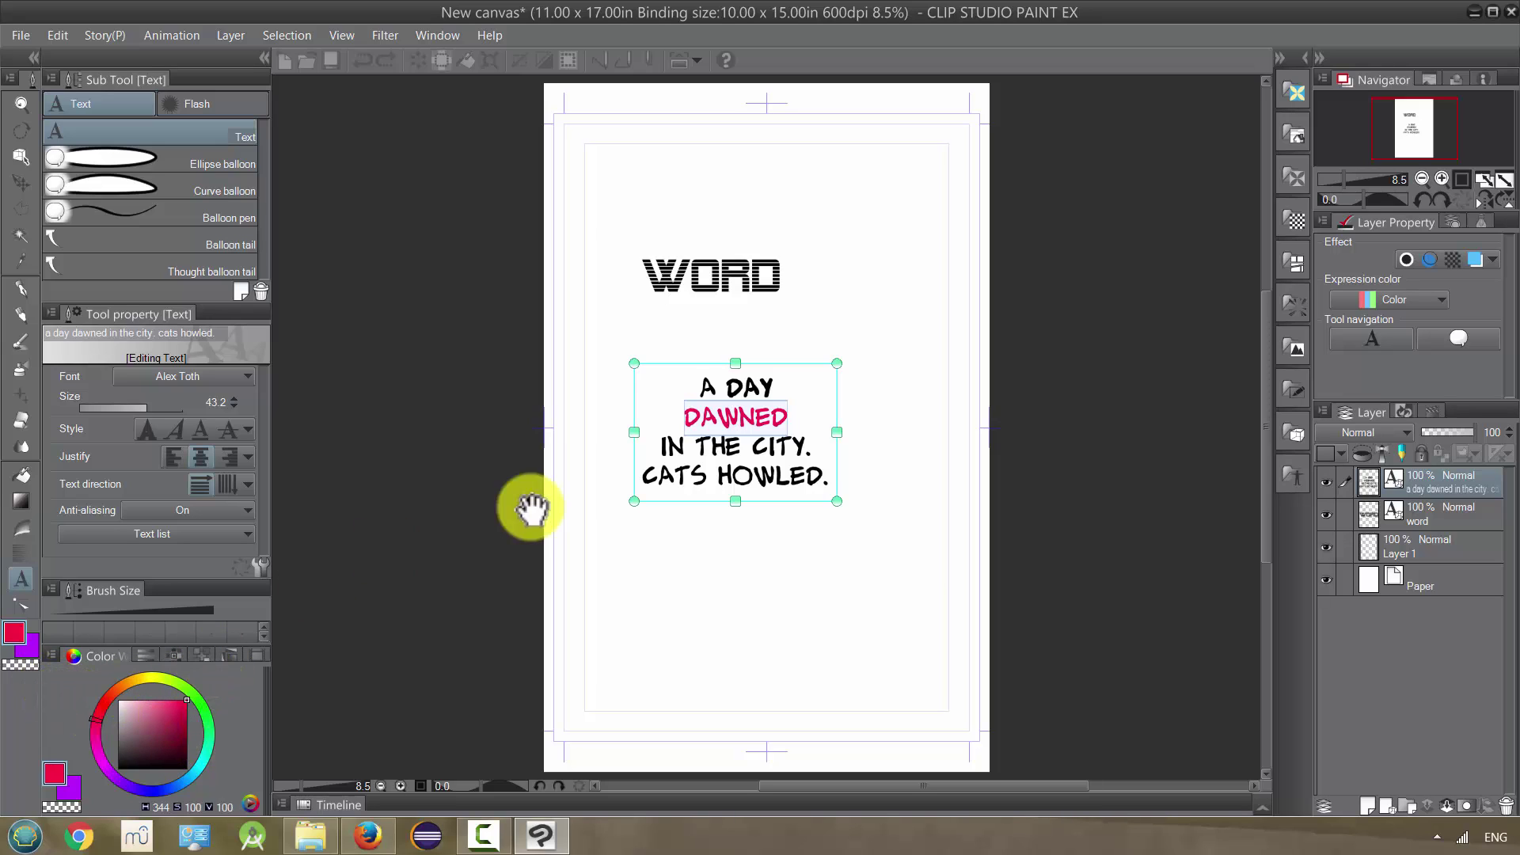
drag(177, 743, 197, 811)
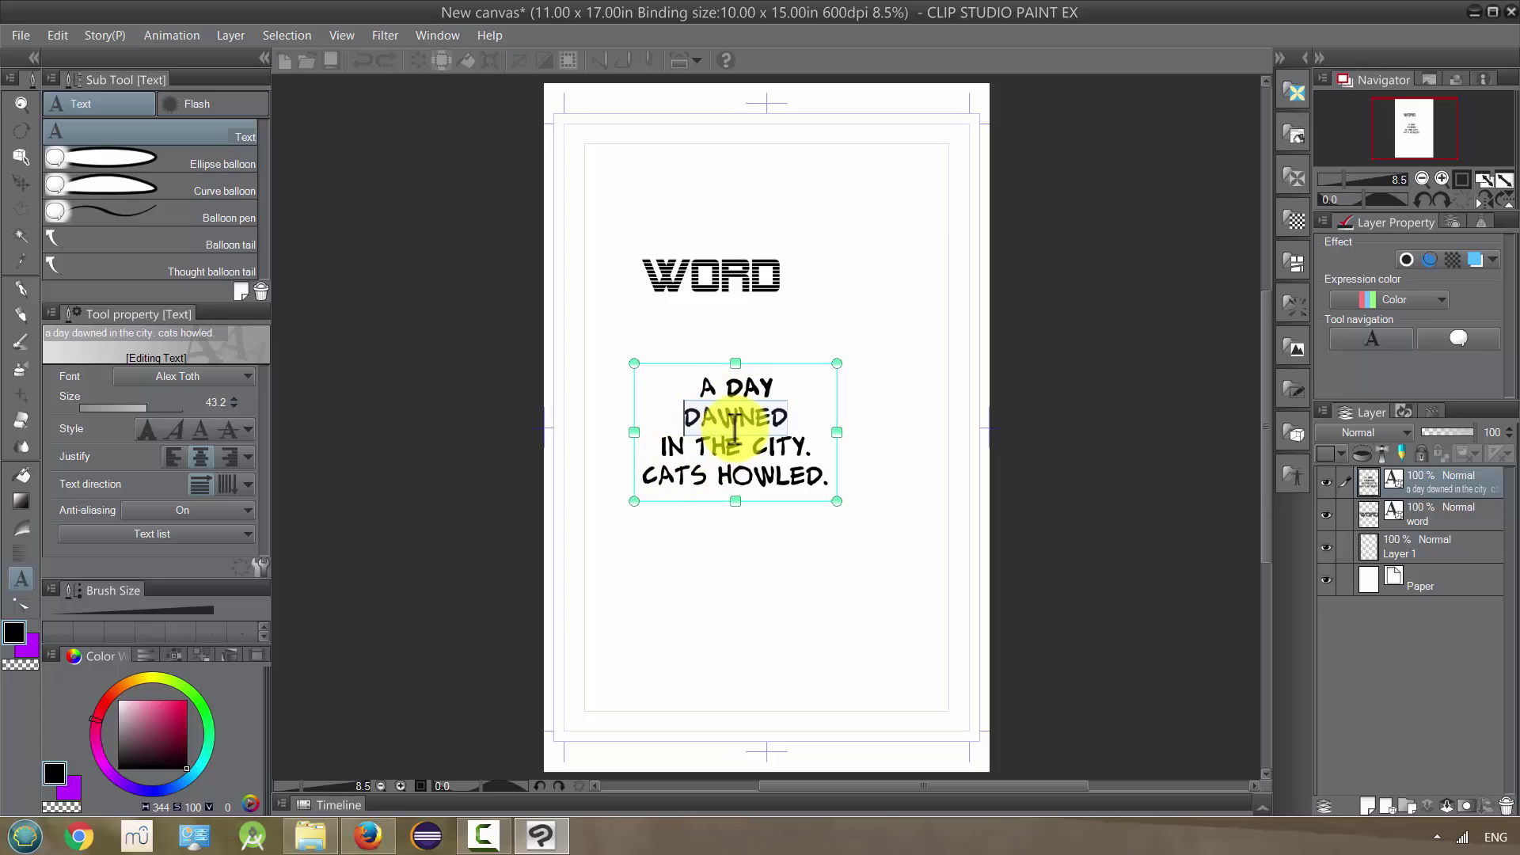
click(1421, 518)
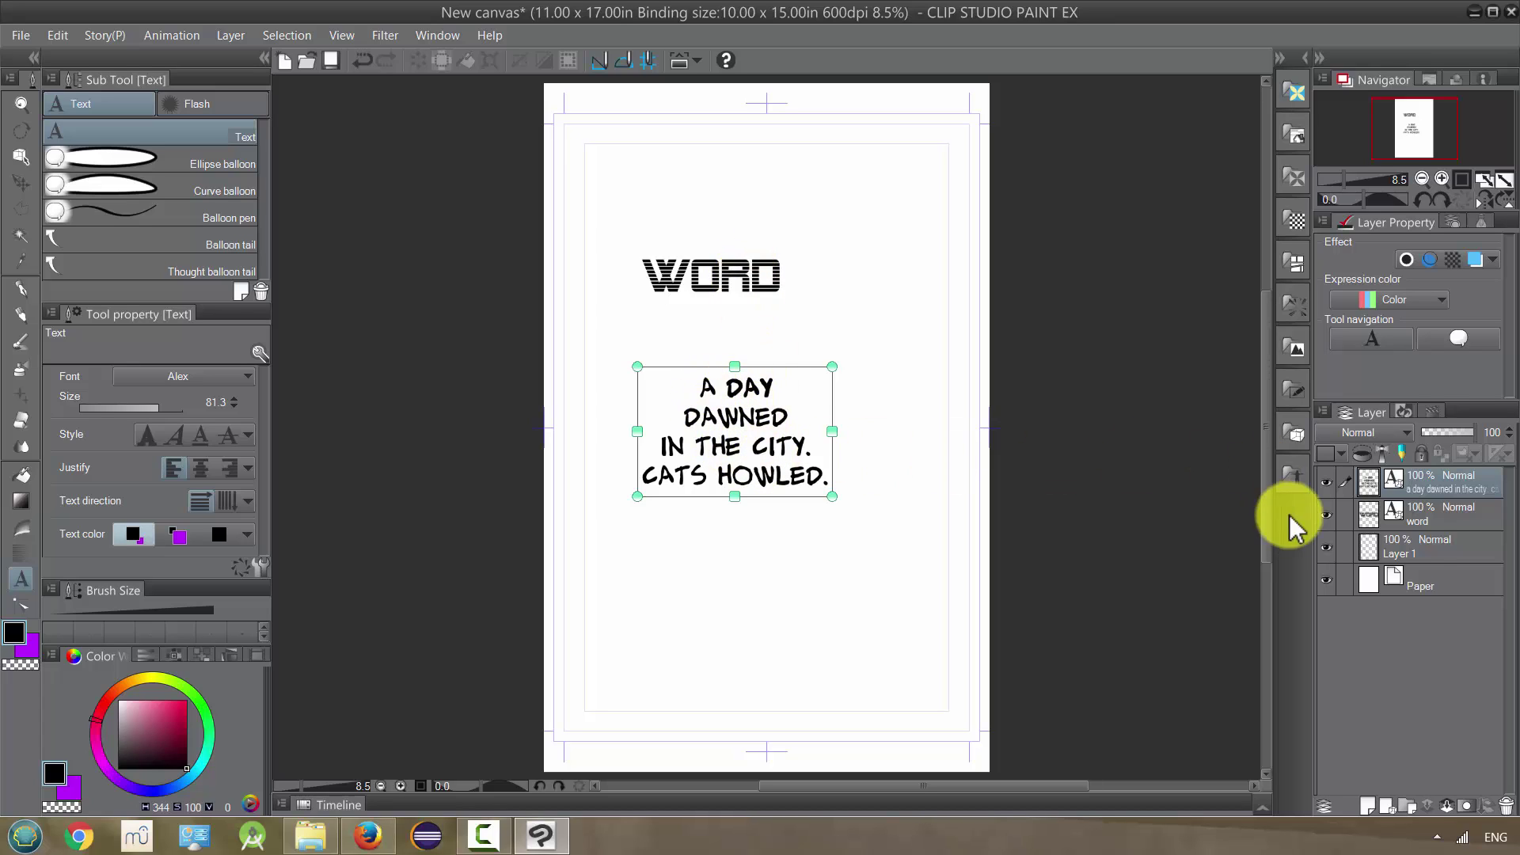
click(1439, 522)
click(1425, 484)
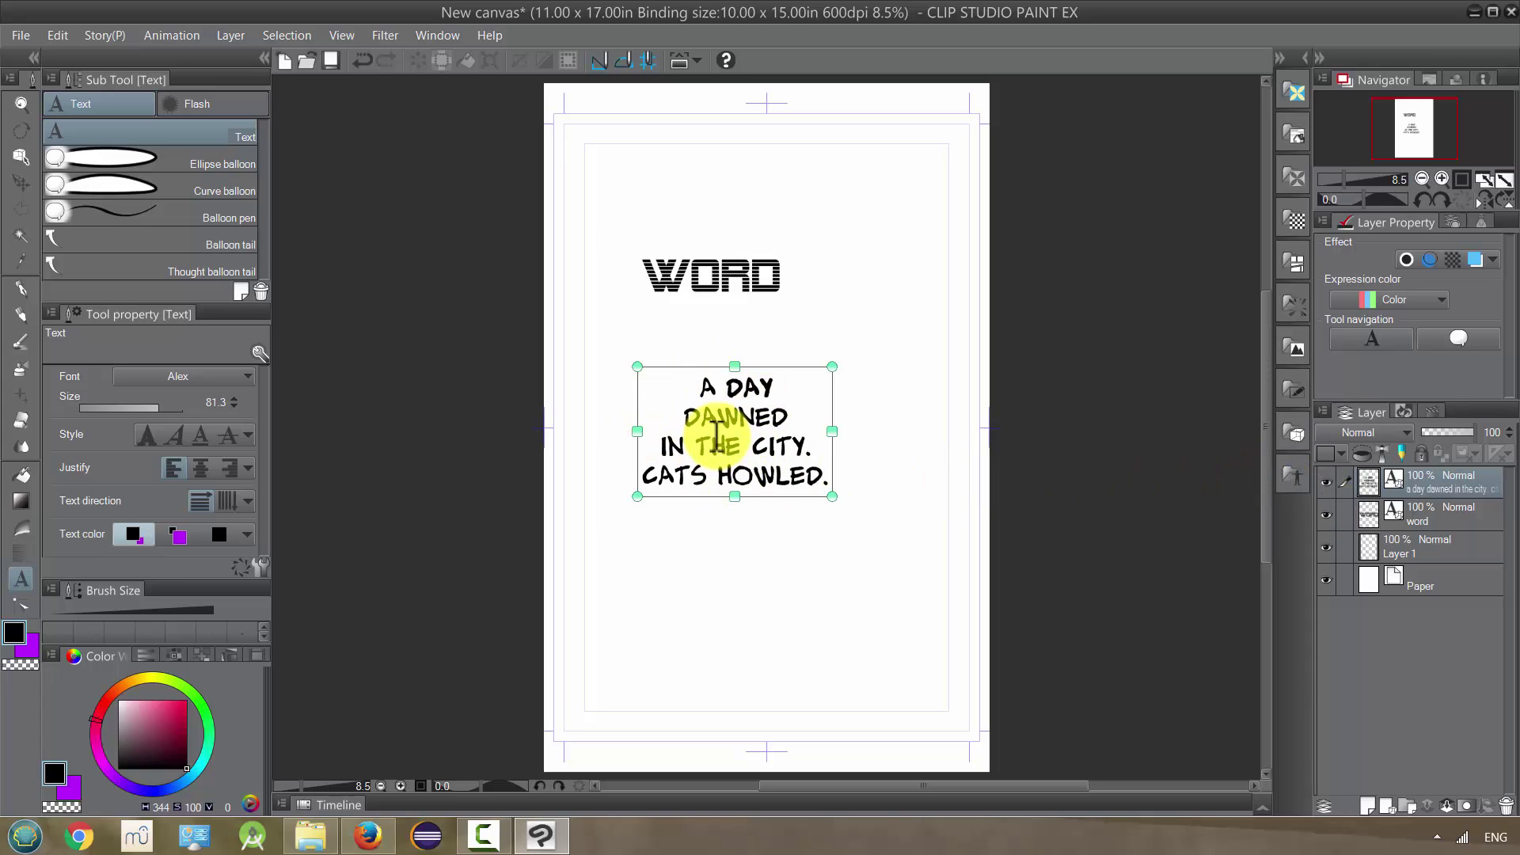
Step: Rasterize the caption text layer and discard the stray empty text entry
right_click(1427, 481)
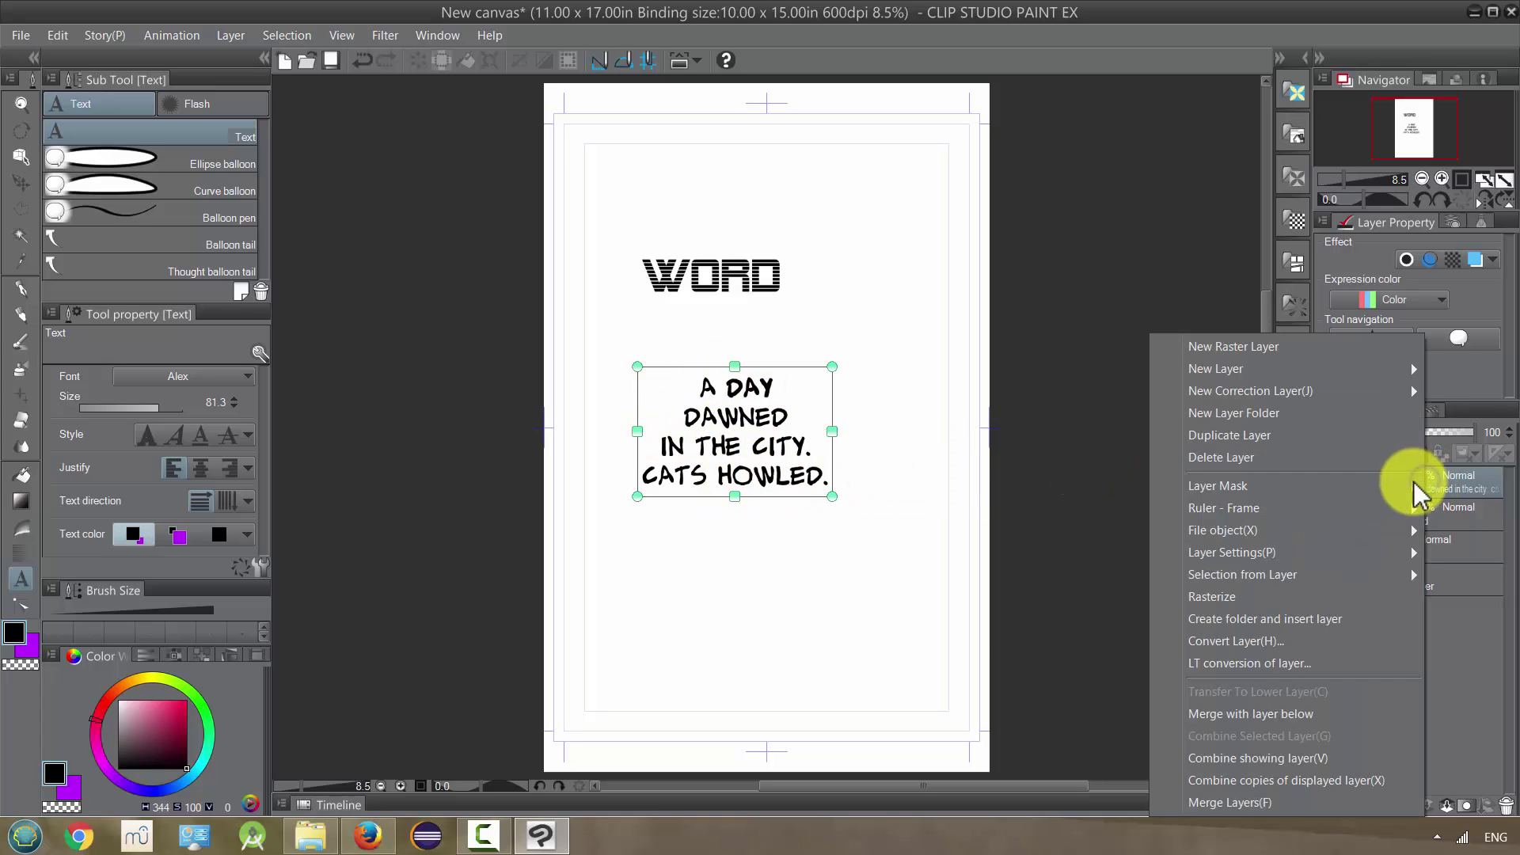
click(1243, 596)
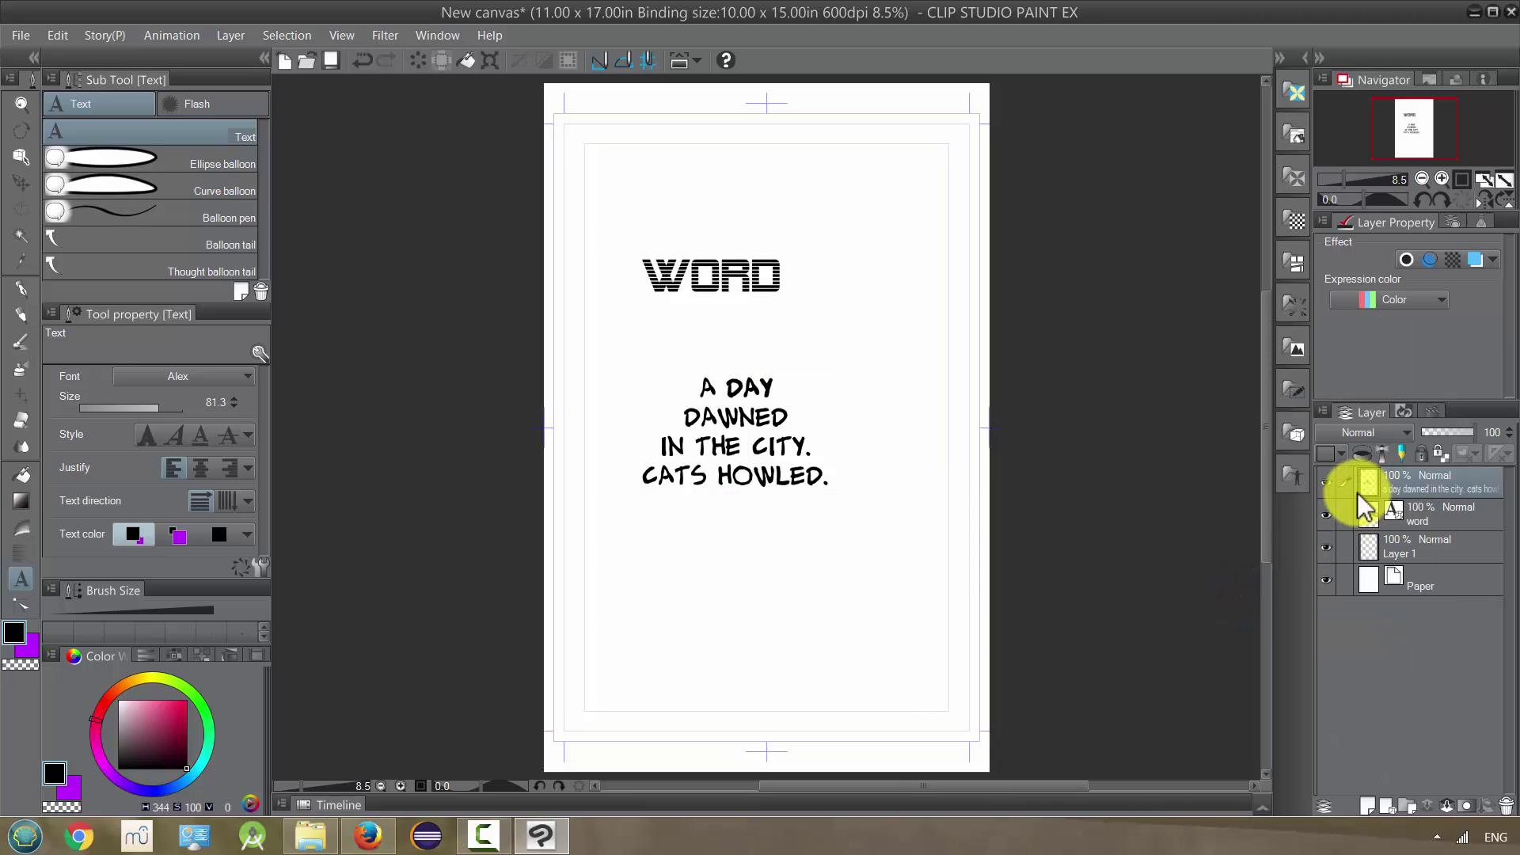
click(762, 479)
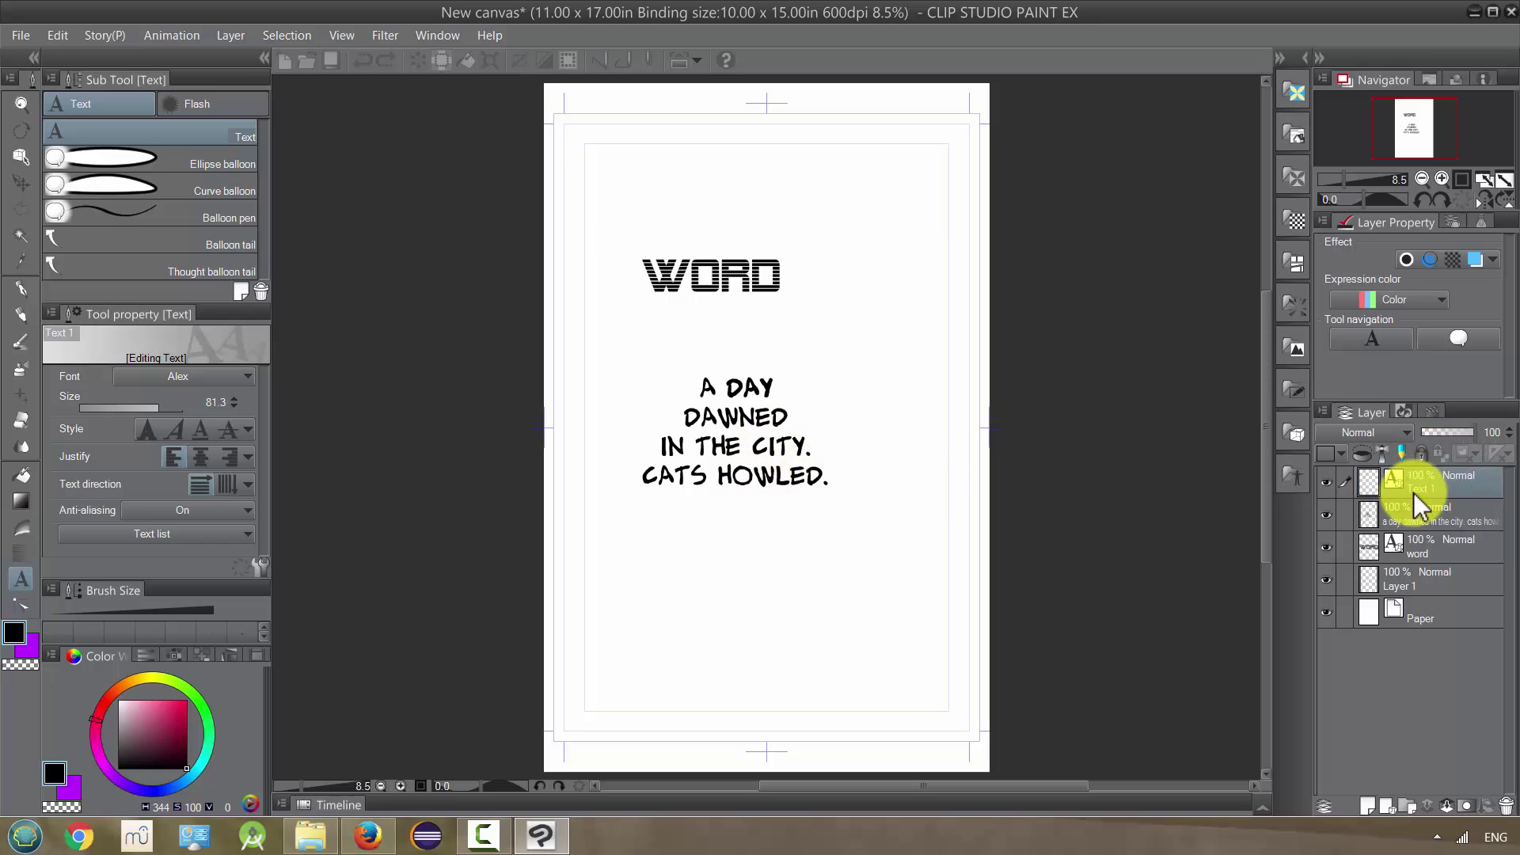
click(1110, 531)
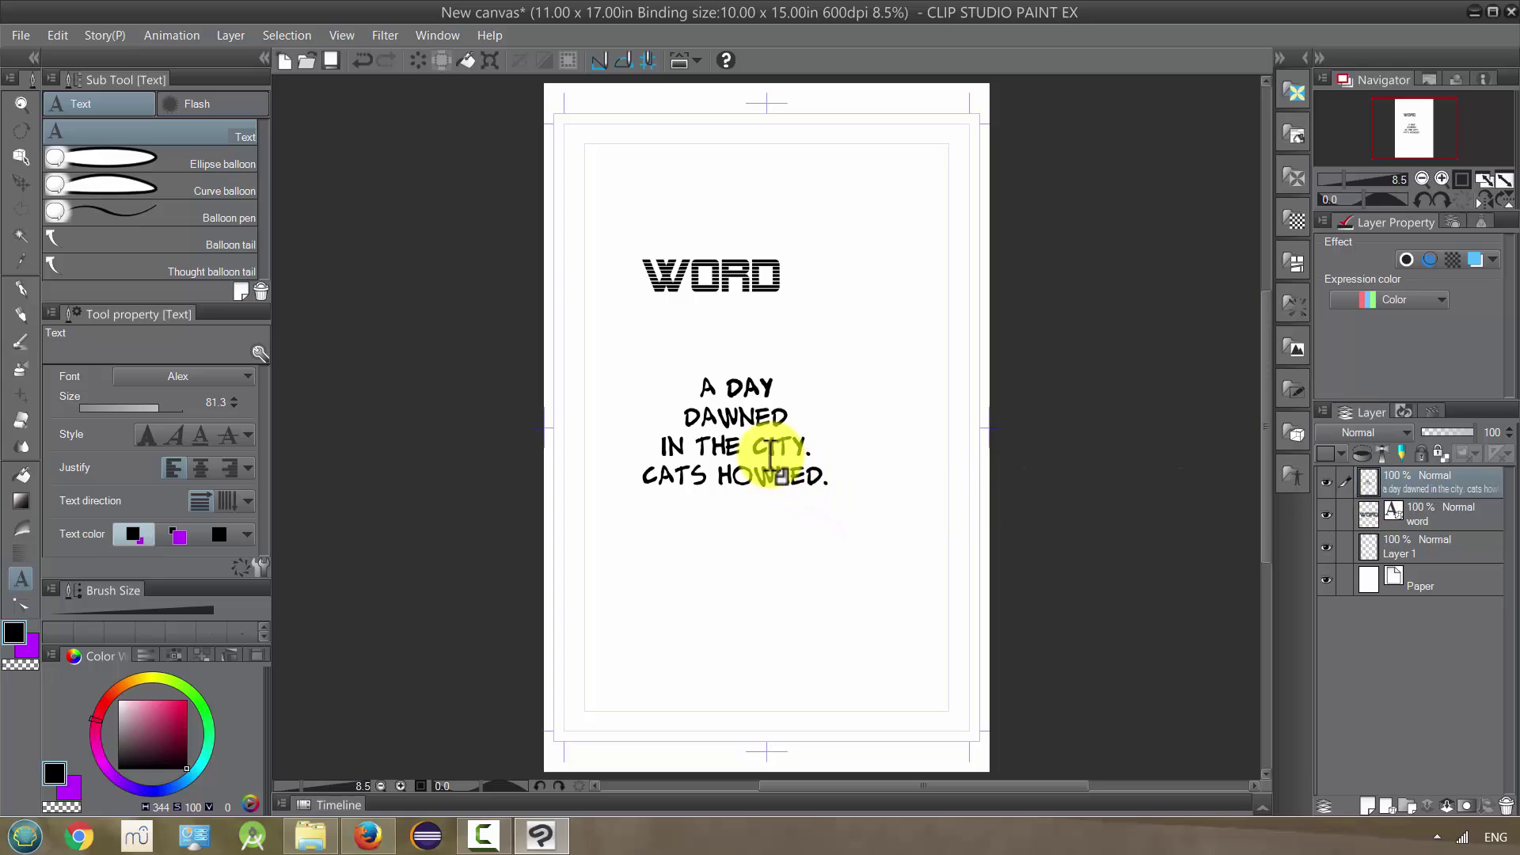
click(384, 35)
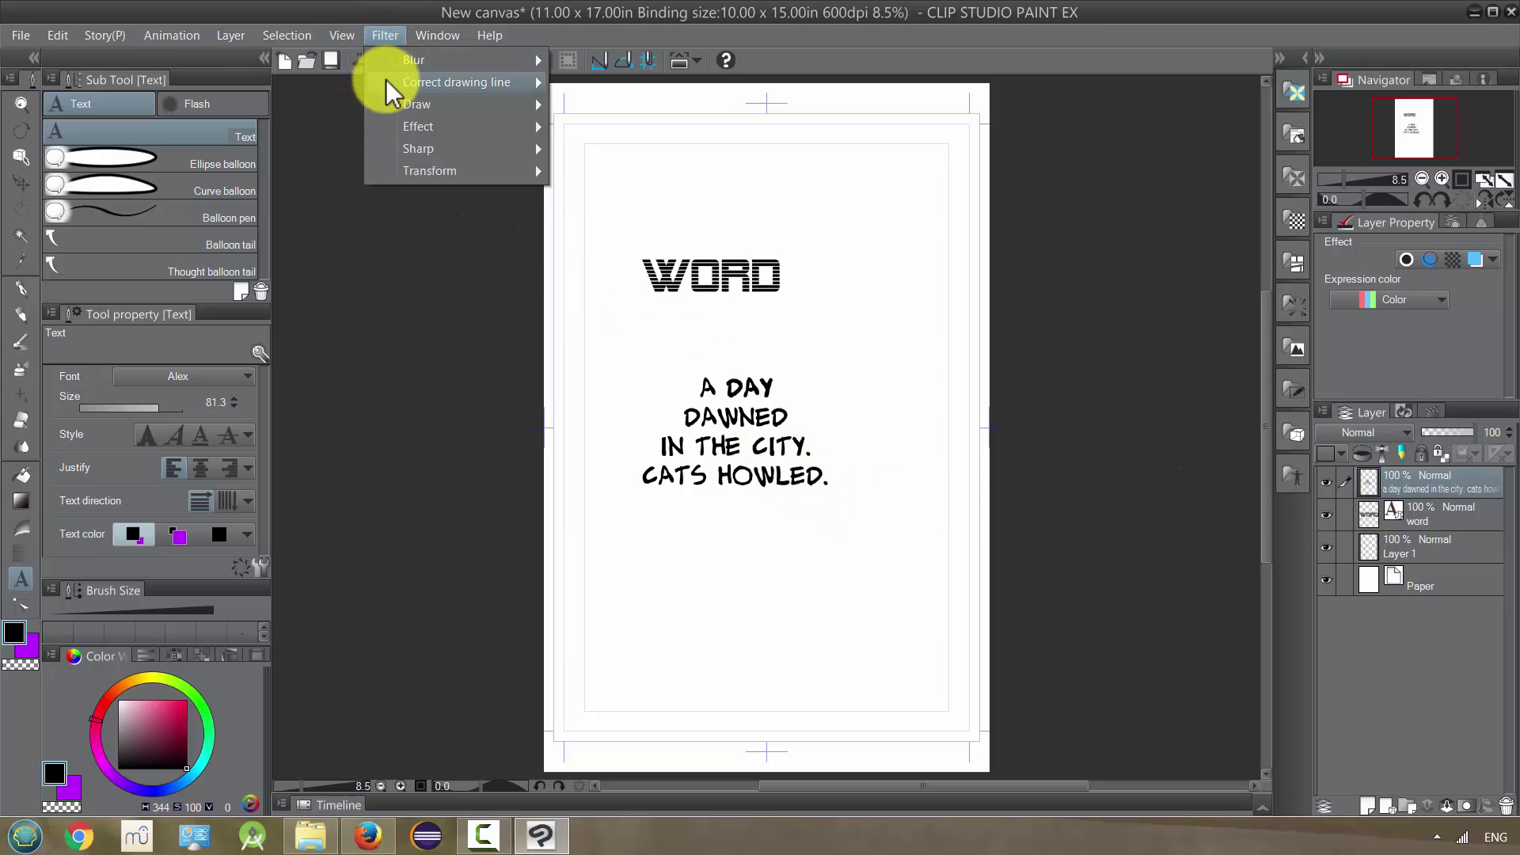
mouse_move(430, 63)
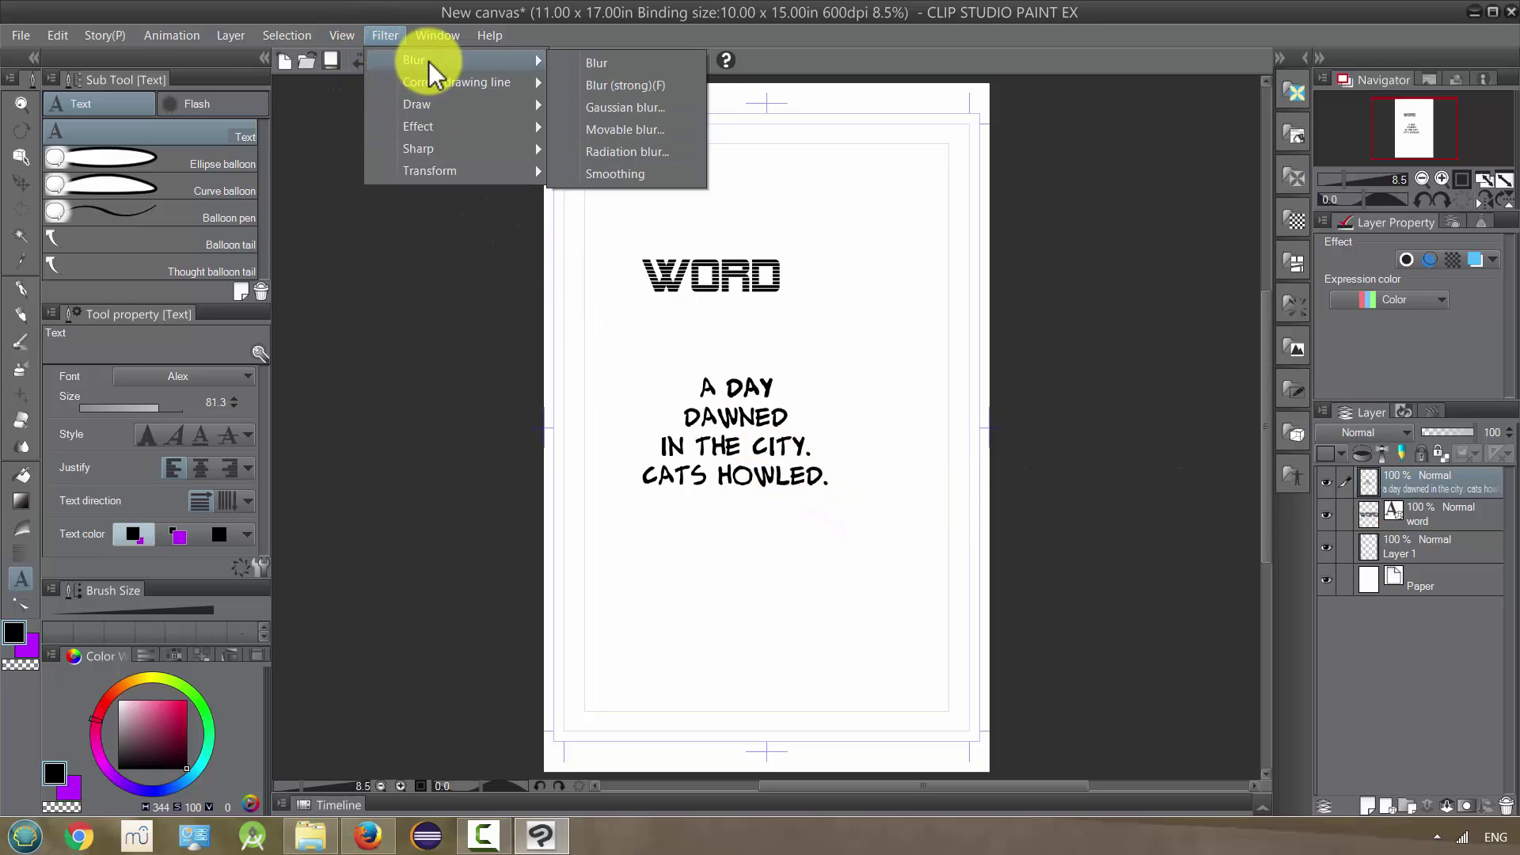
click(614, 109)
drag(740, 363, 766, 227)
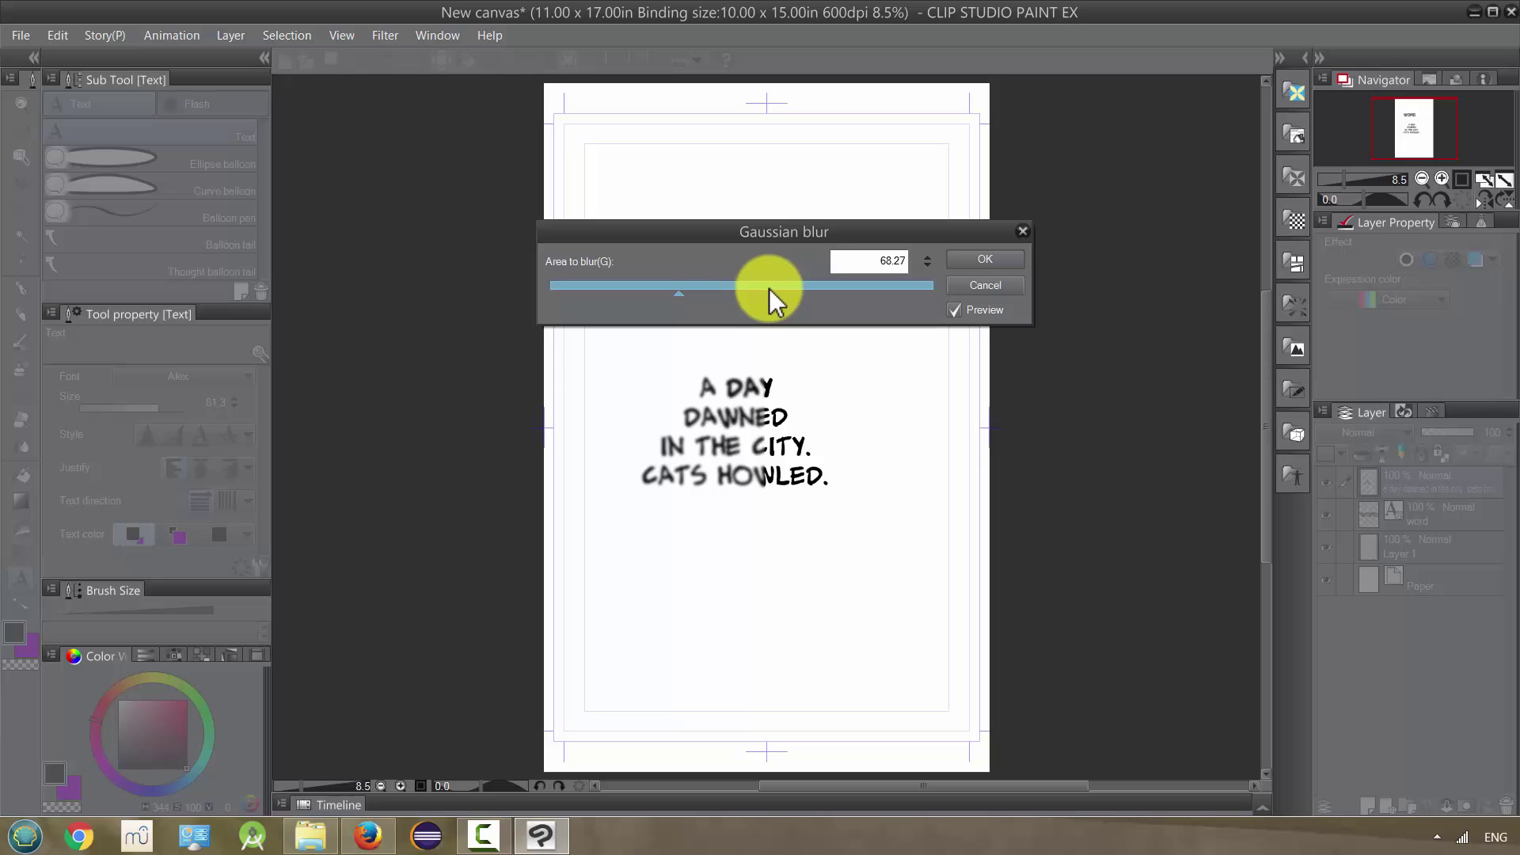
click(985, 285)
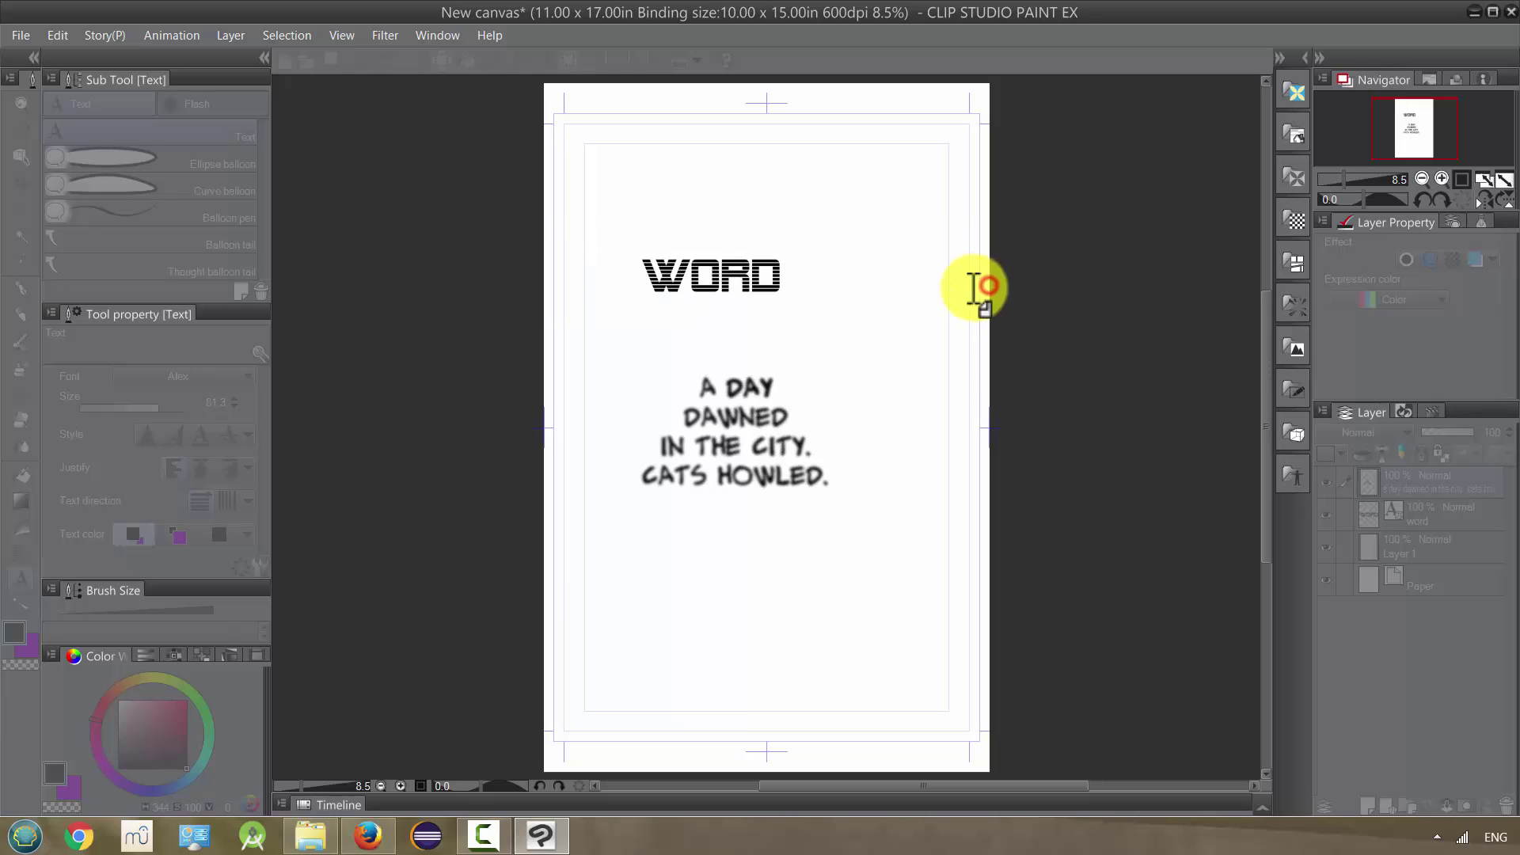
Step: Preview a fish-eye distortion of 86.57 on the caption, cancel it, and bring up the Blur filters
click(386, 37)
mouse_move(422, 174)
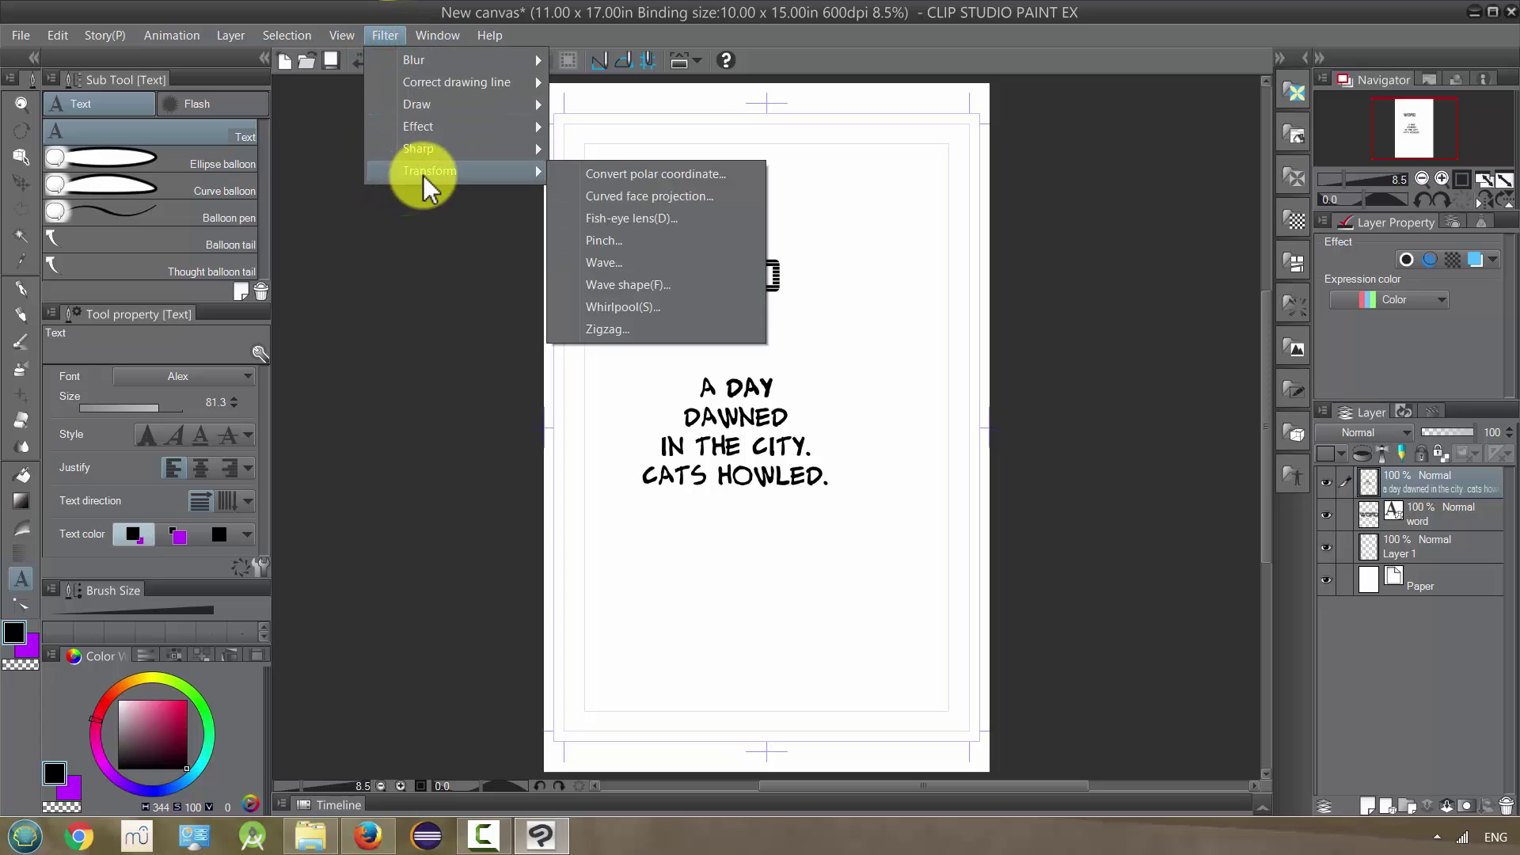
click(606, 220)
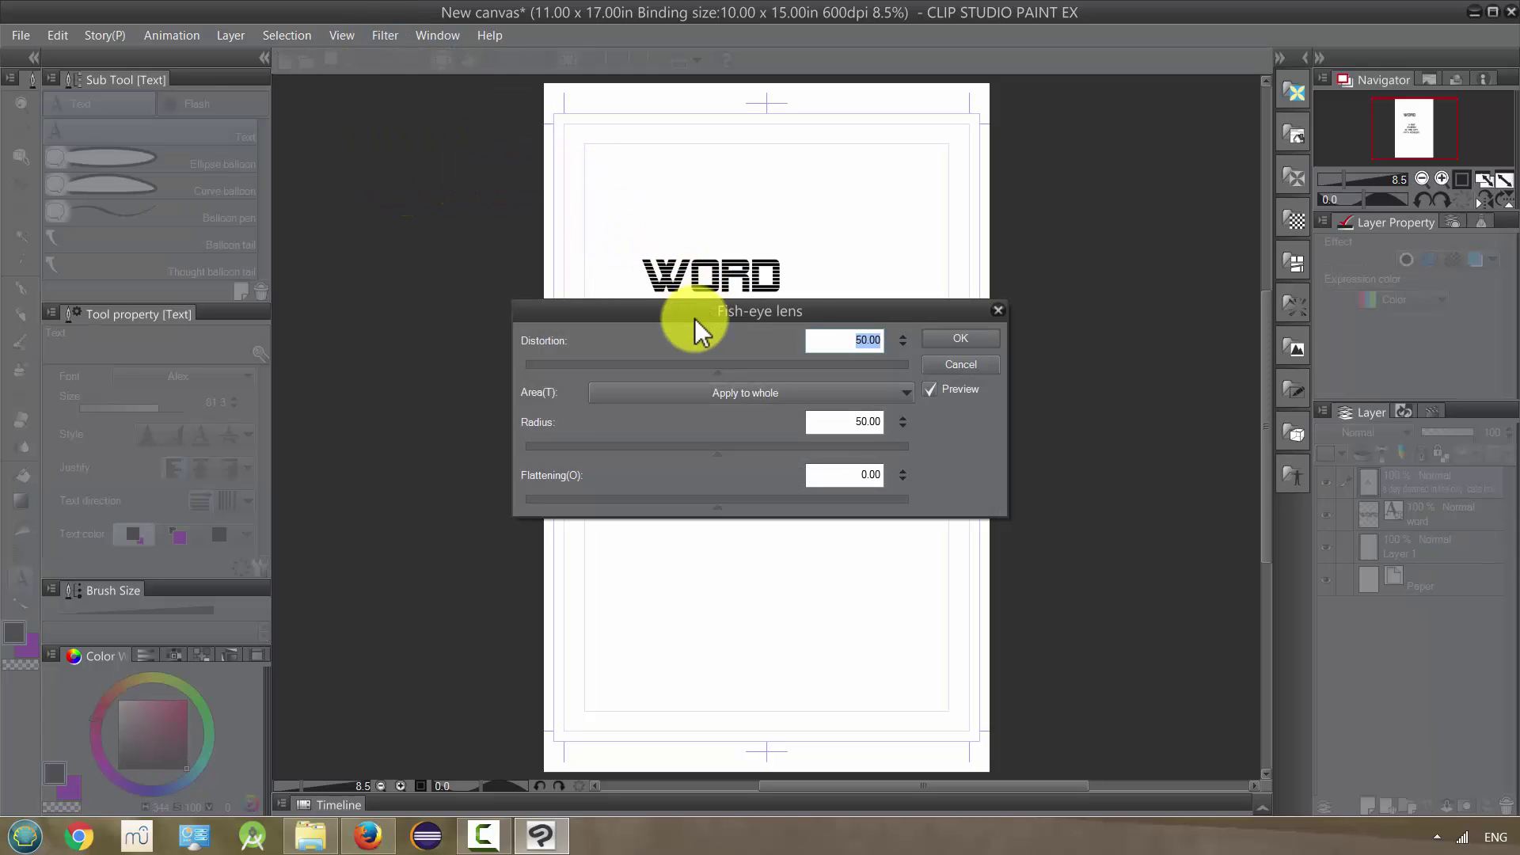
drag(695, 318, 577, 119)
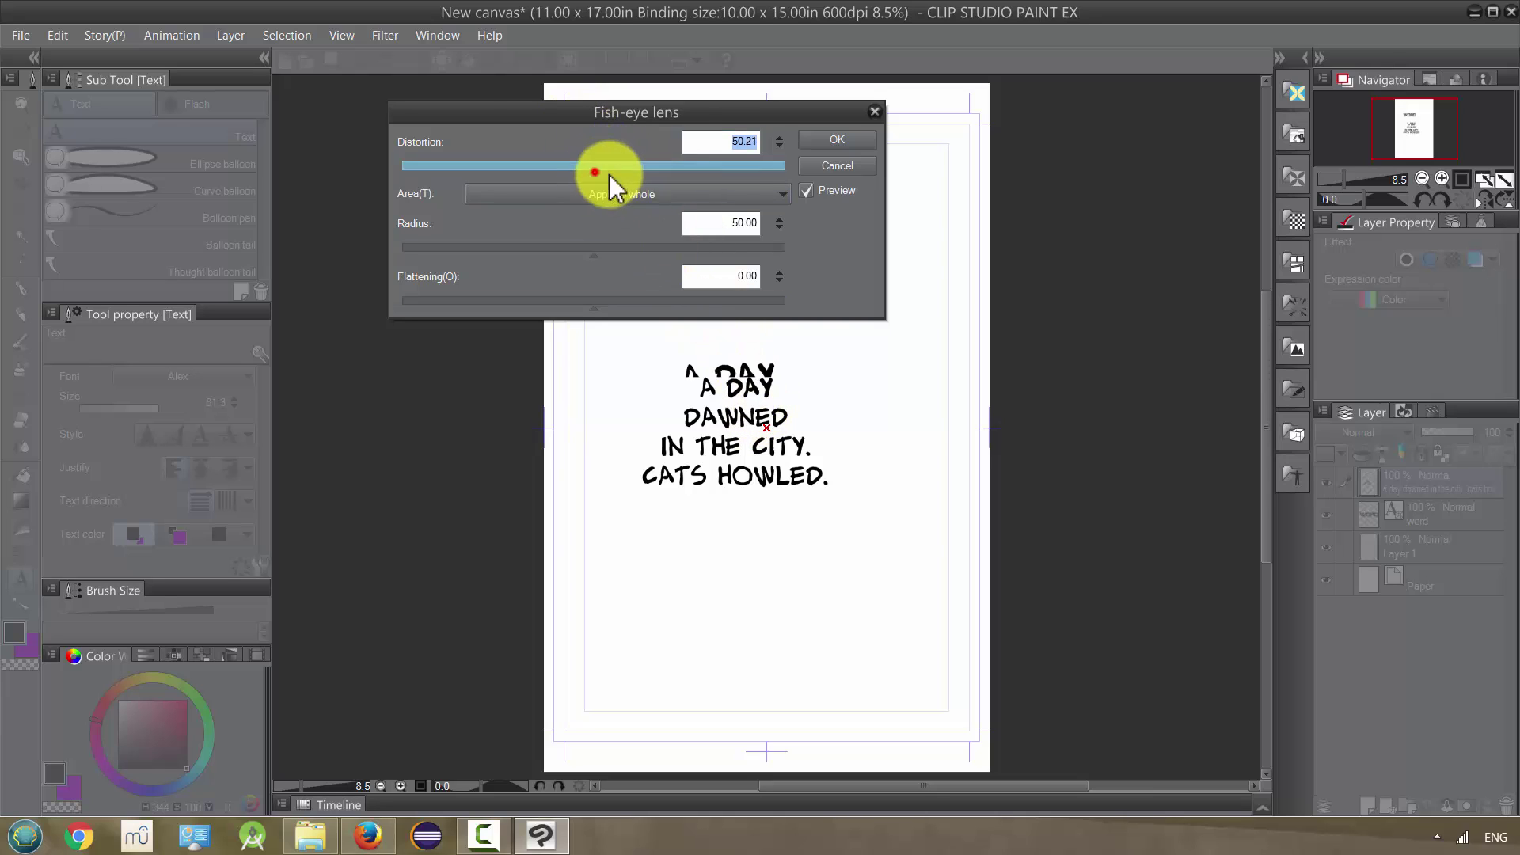
drag(609, 170, 734, 183)
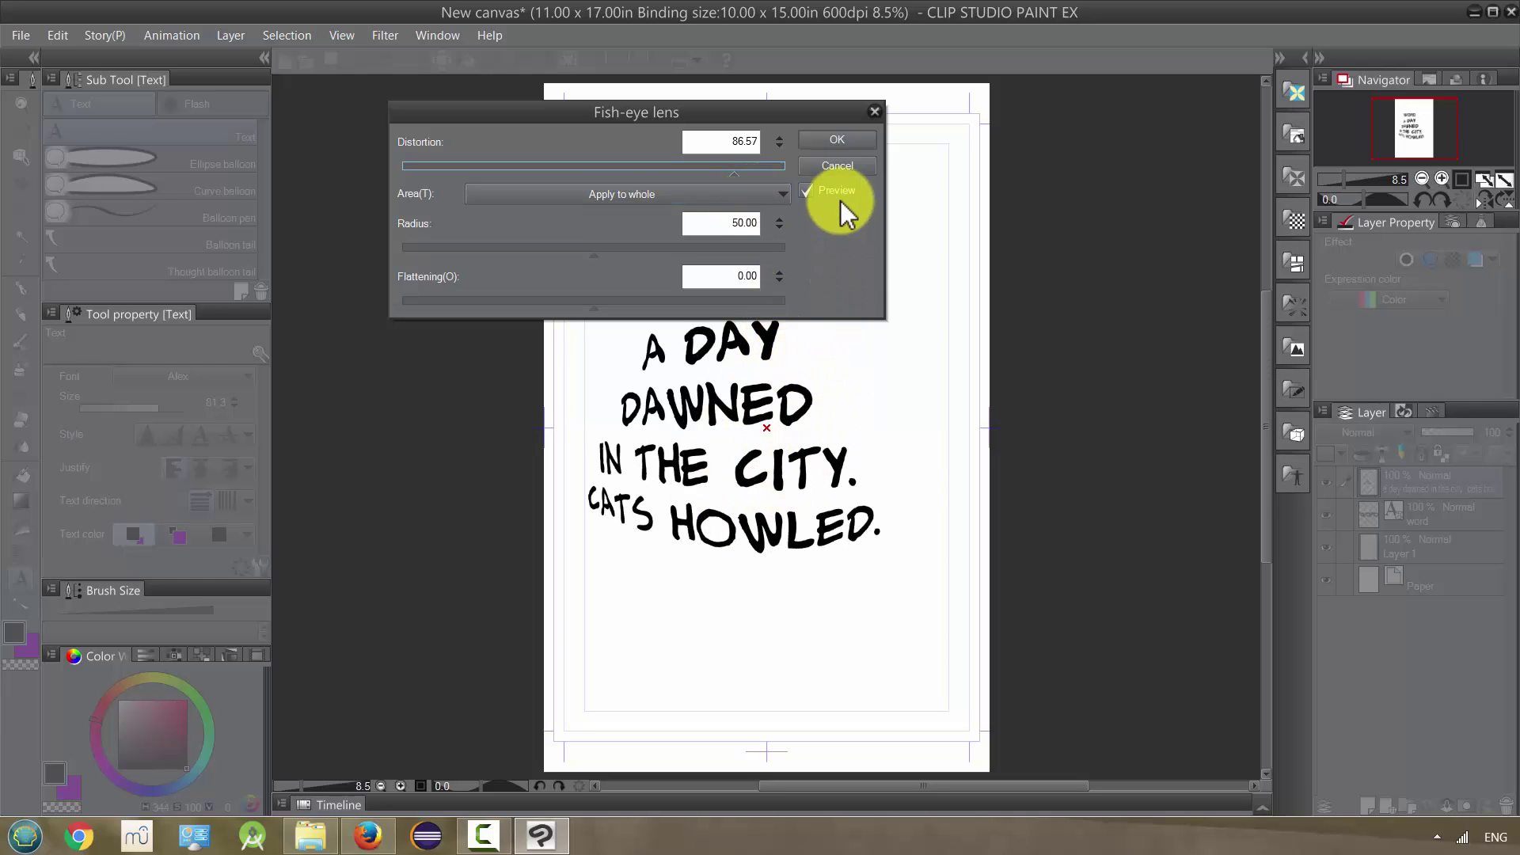
click(838, 165)
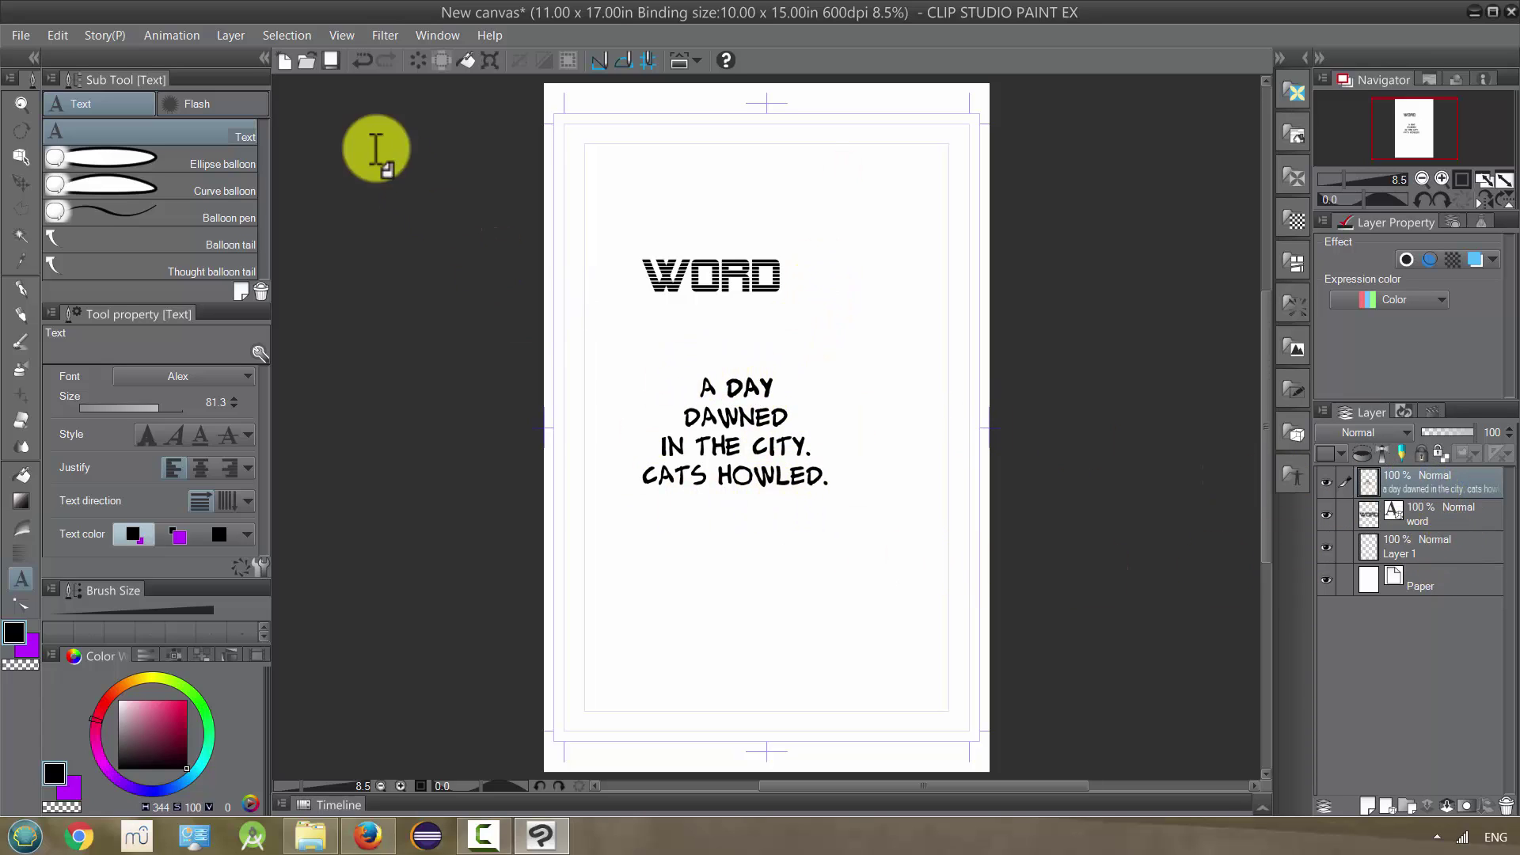
click(376, 35)
mouse_move(398, 61)
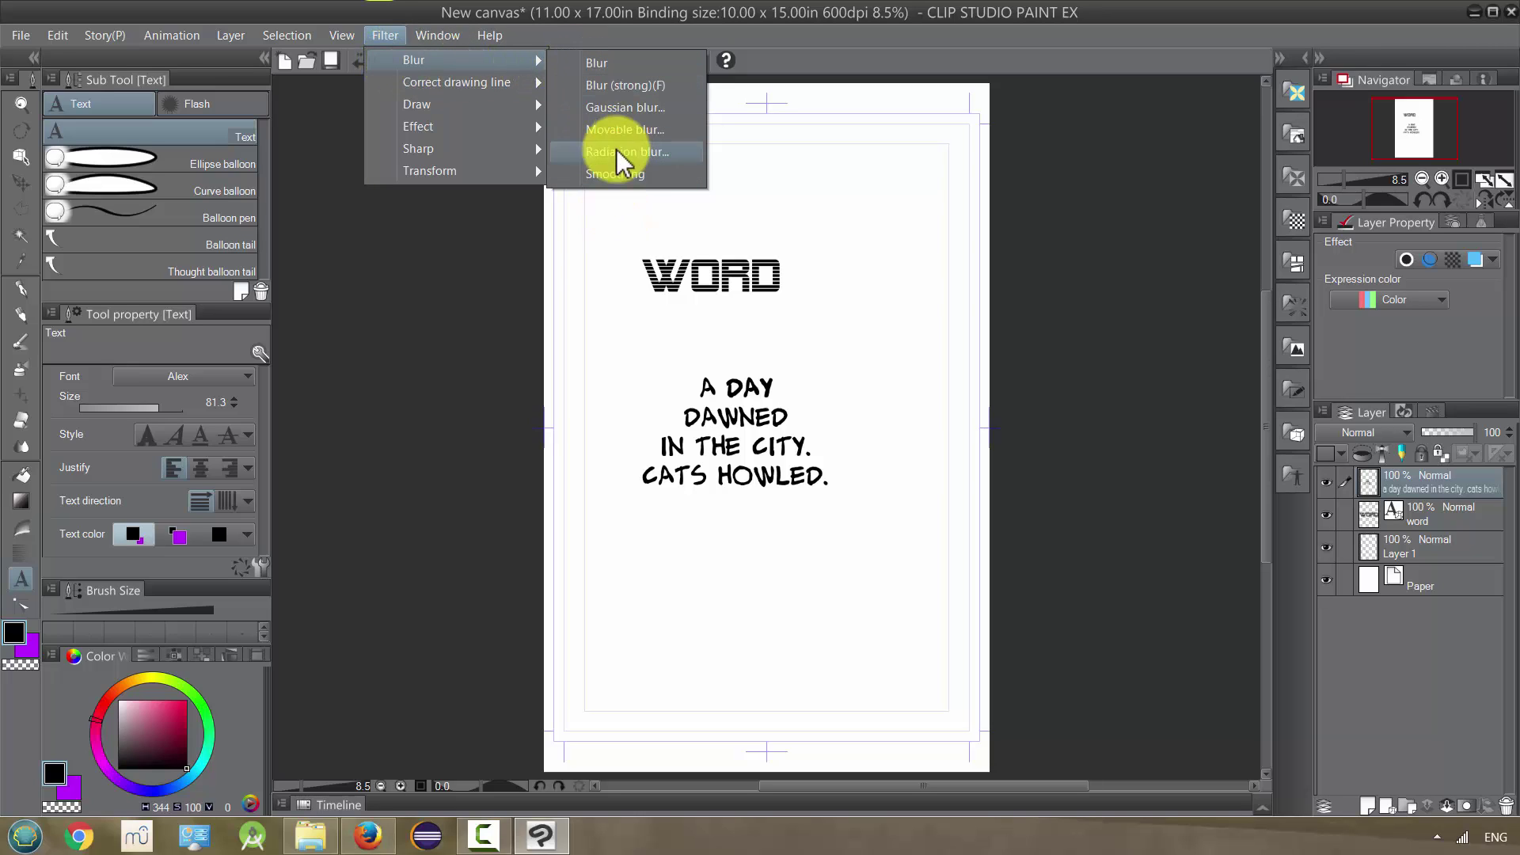
Step: Turn on a red layer colour for the WORD layer
click(1378, 494)
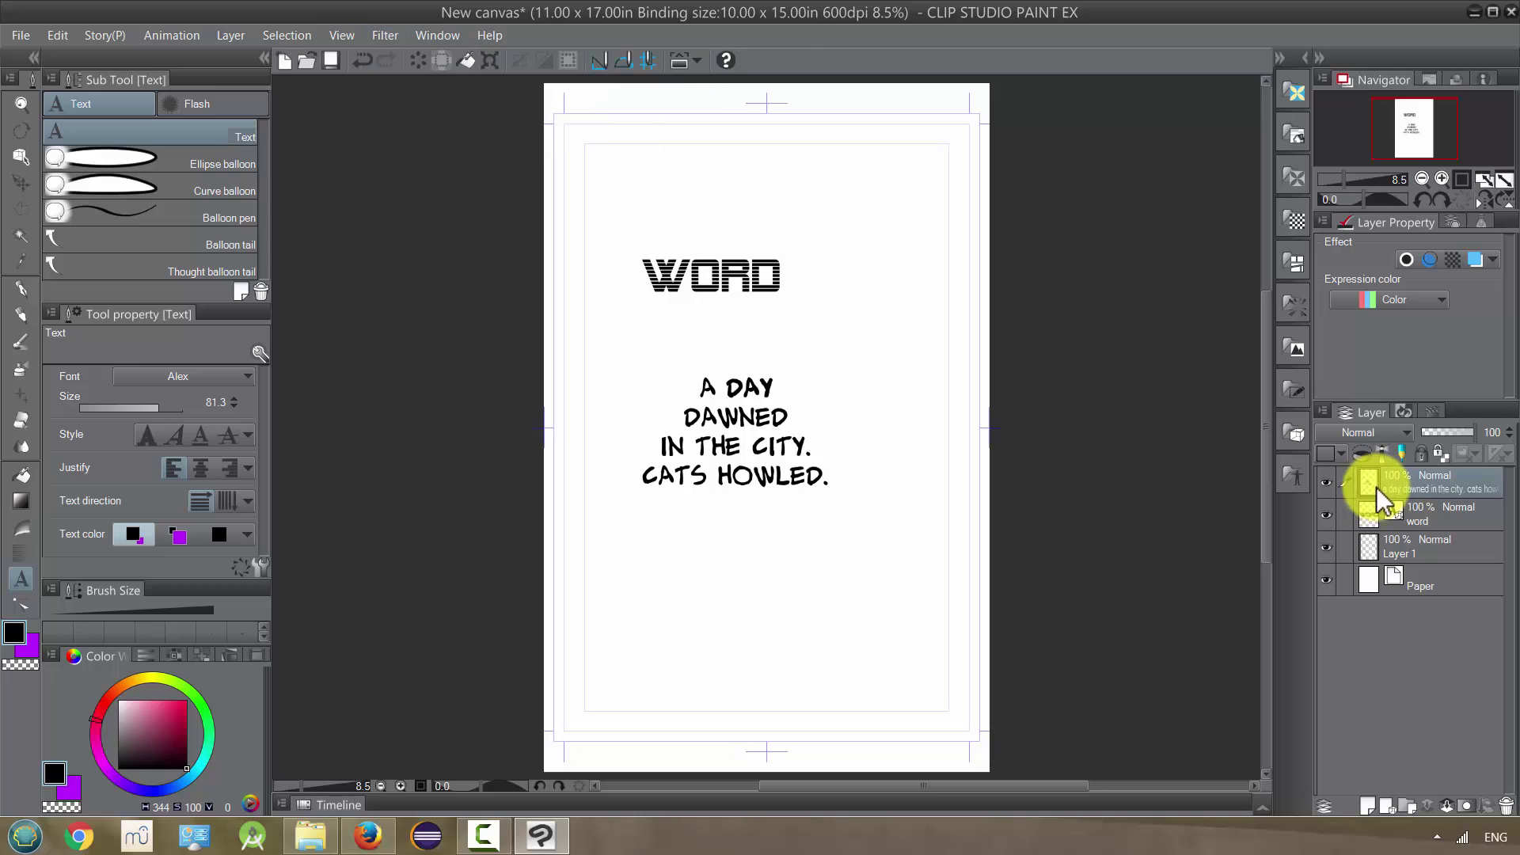
click(1392, 515)
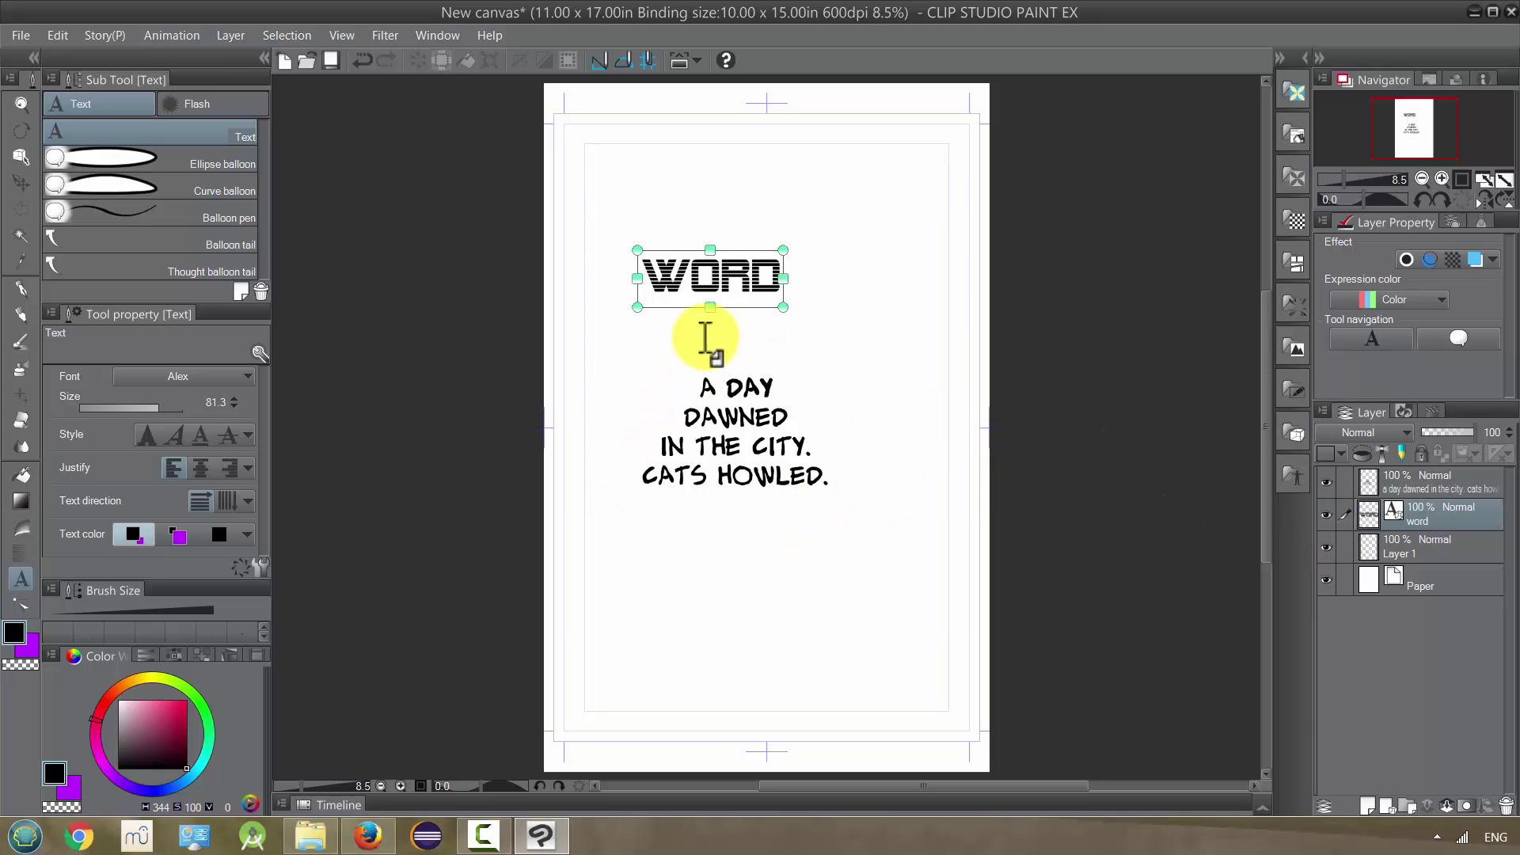
click(1475, 262)
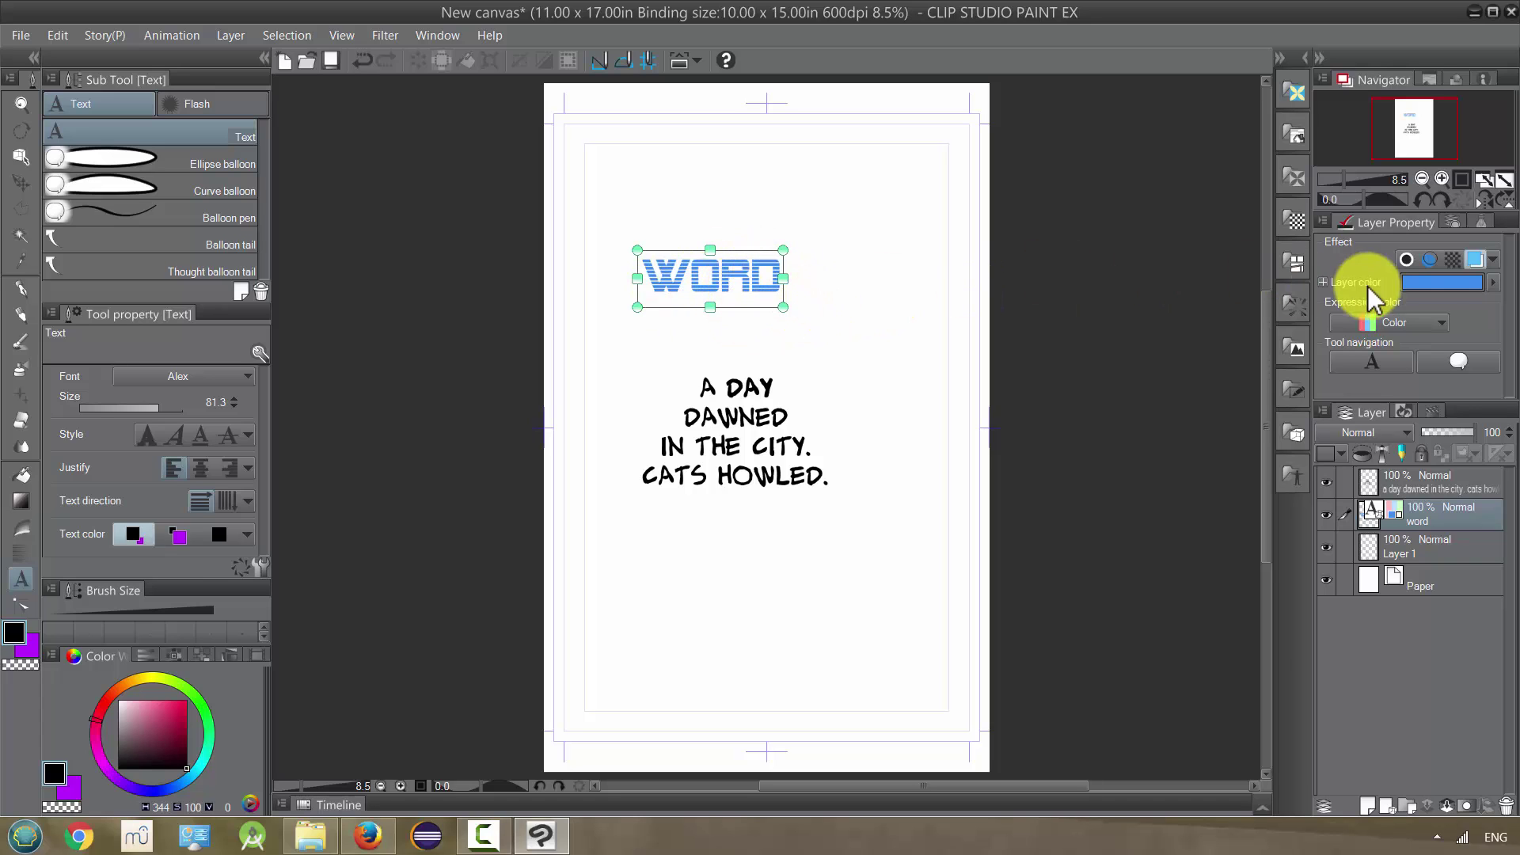
click(1494, 283)
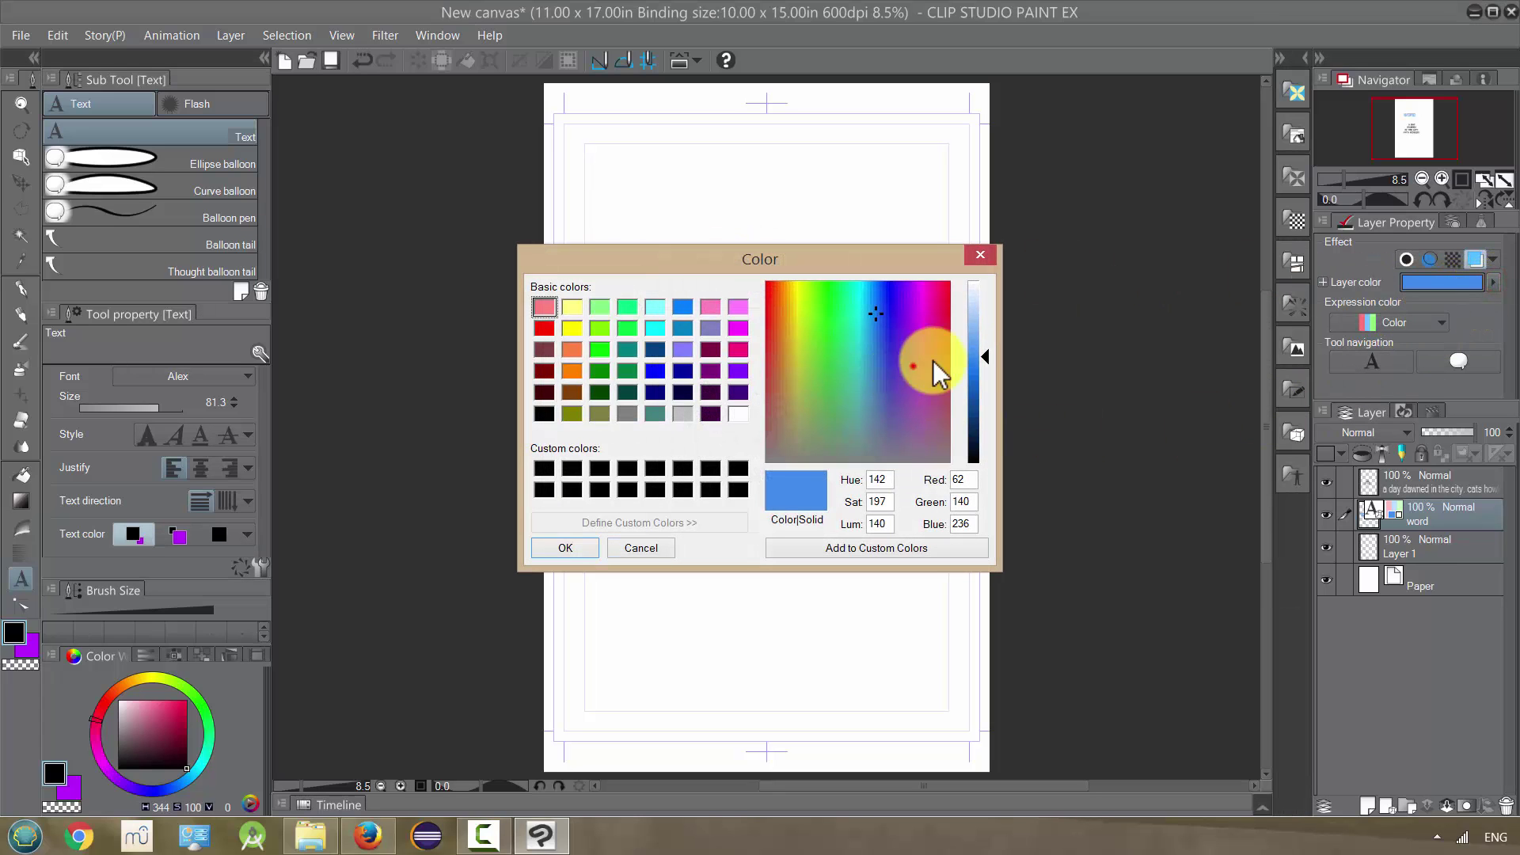
click(946, 336)
click(569, 549)
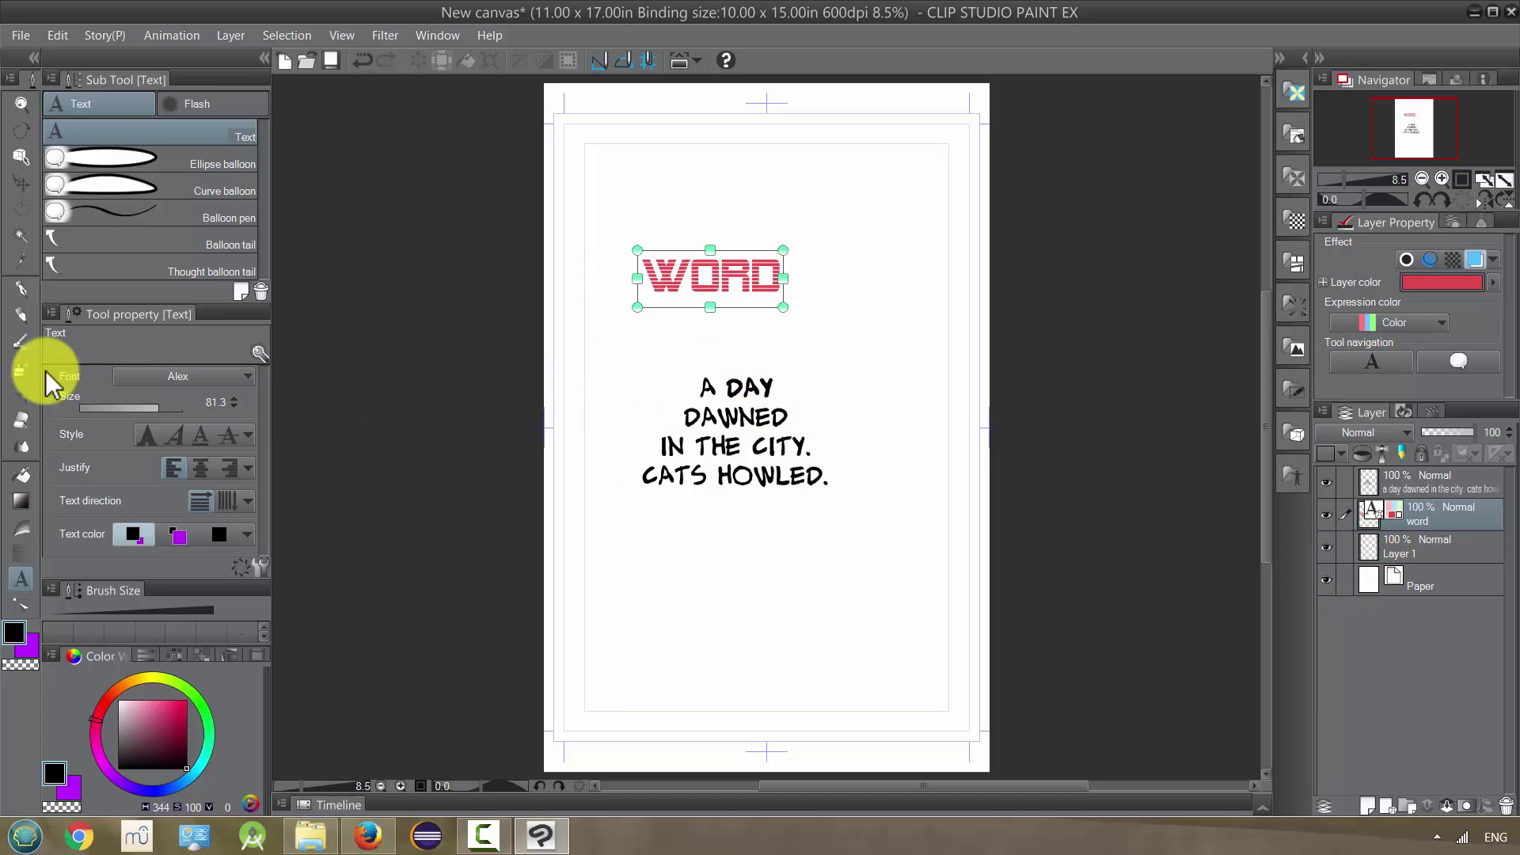
Step: Auto-select the insides of all caption letters with area scaling set to -8
click(19, 238)
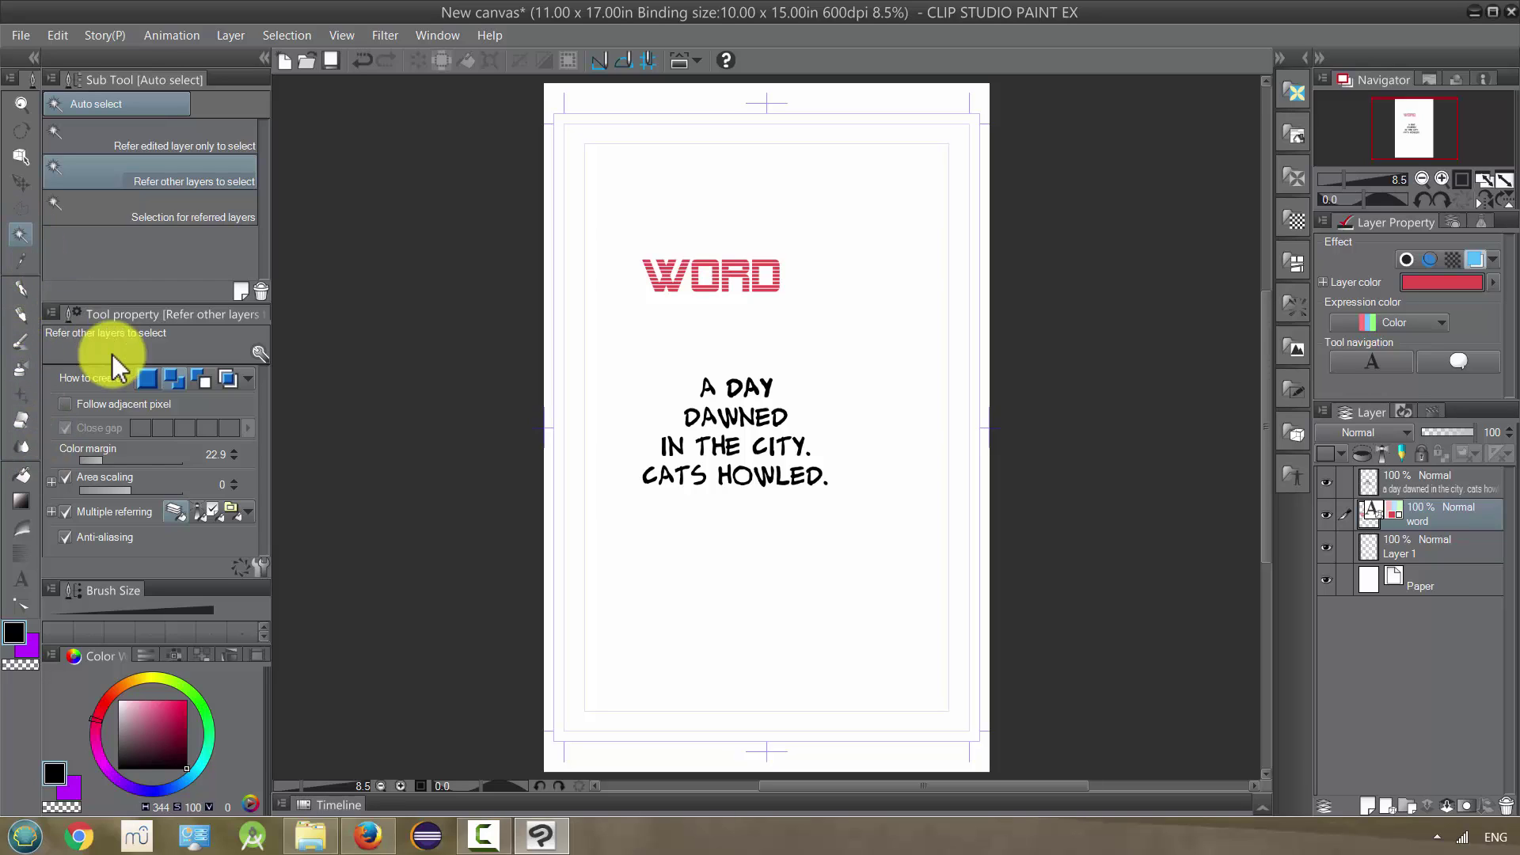
click(109, 491)
scroll(696, 427, up, 6)
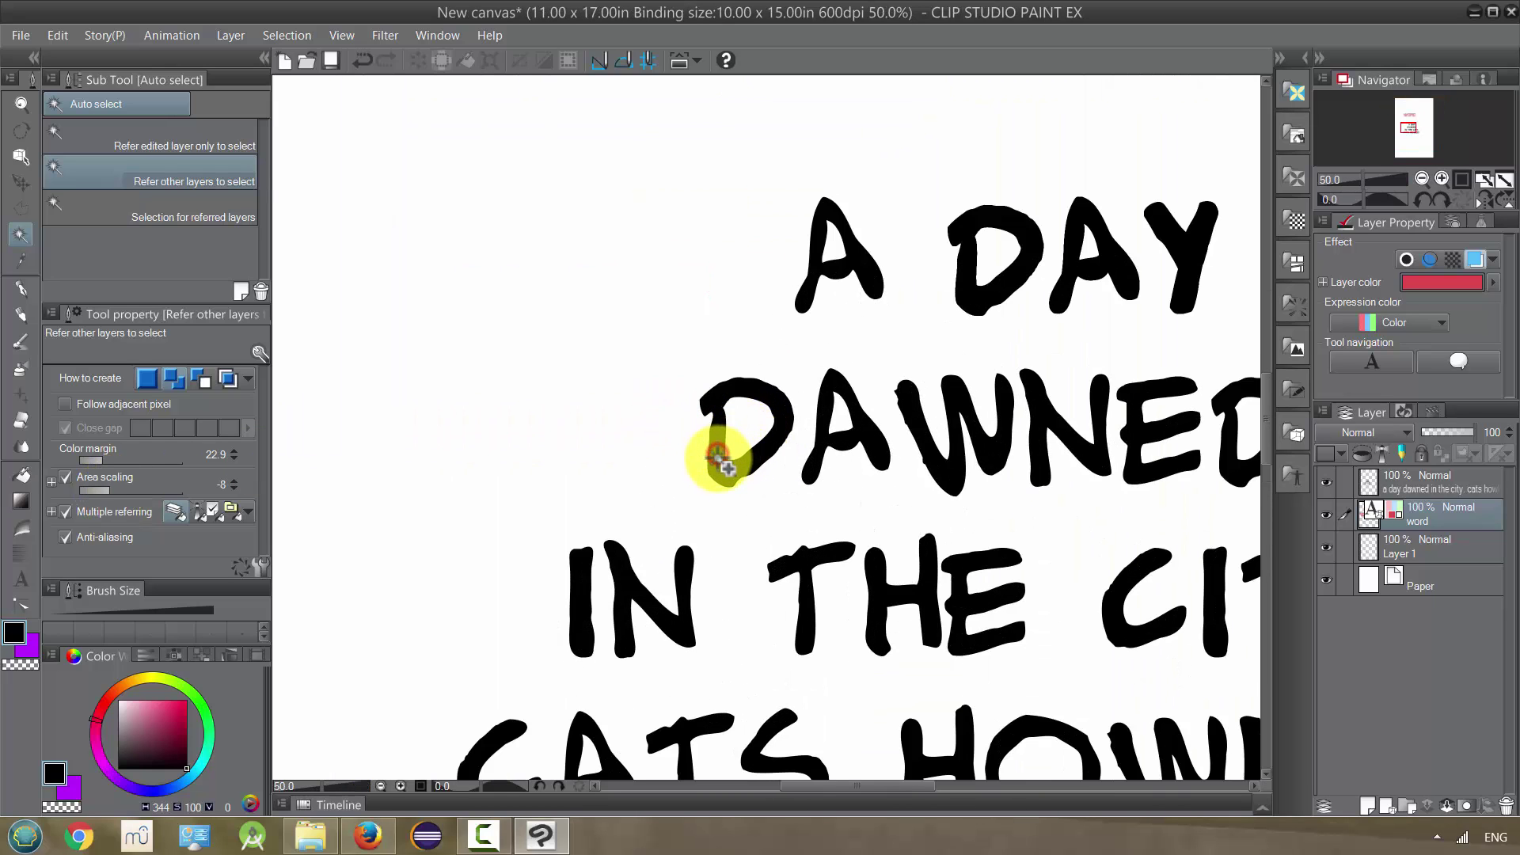
click(722, 464)
scroll(865, 475, down, 3)
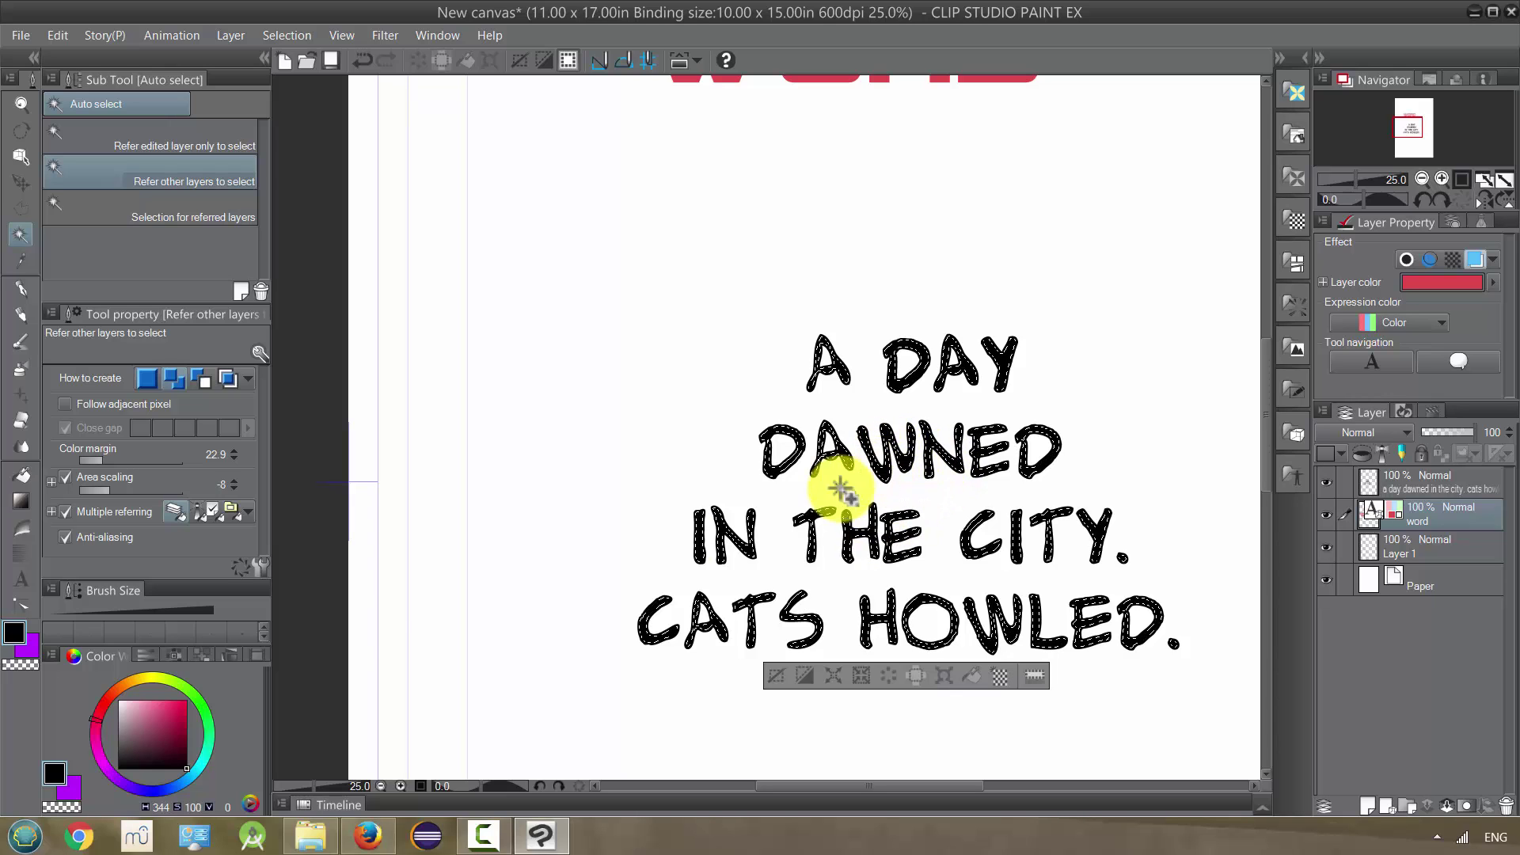
Step: Fill the selection yellow on a new Layer 2 and place it above the caption layer
click(187, 700)
click(158, 679)
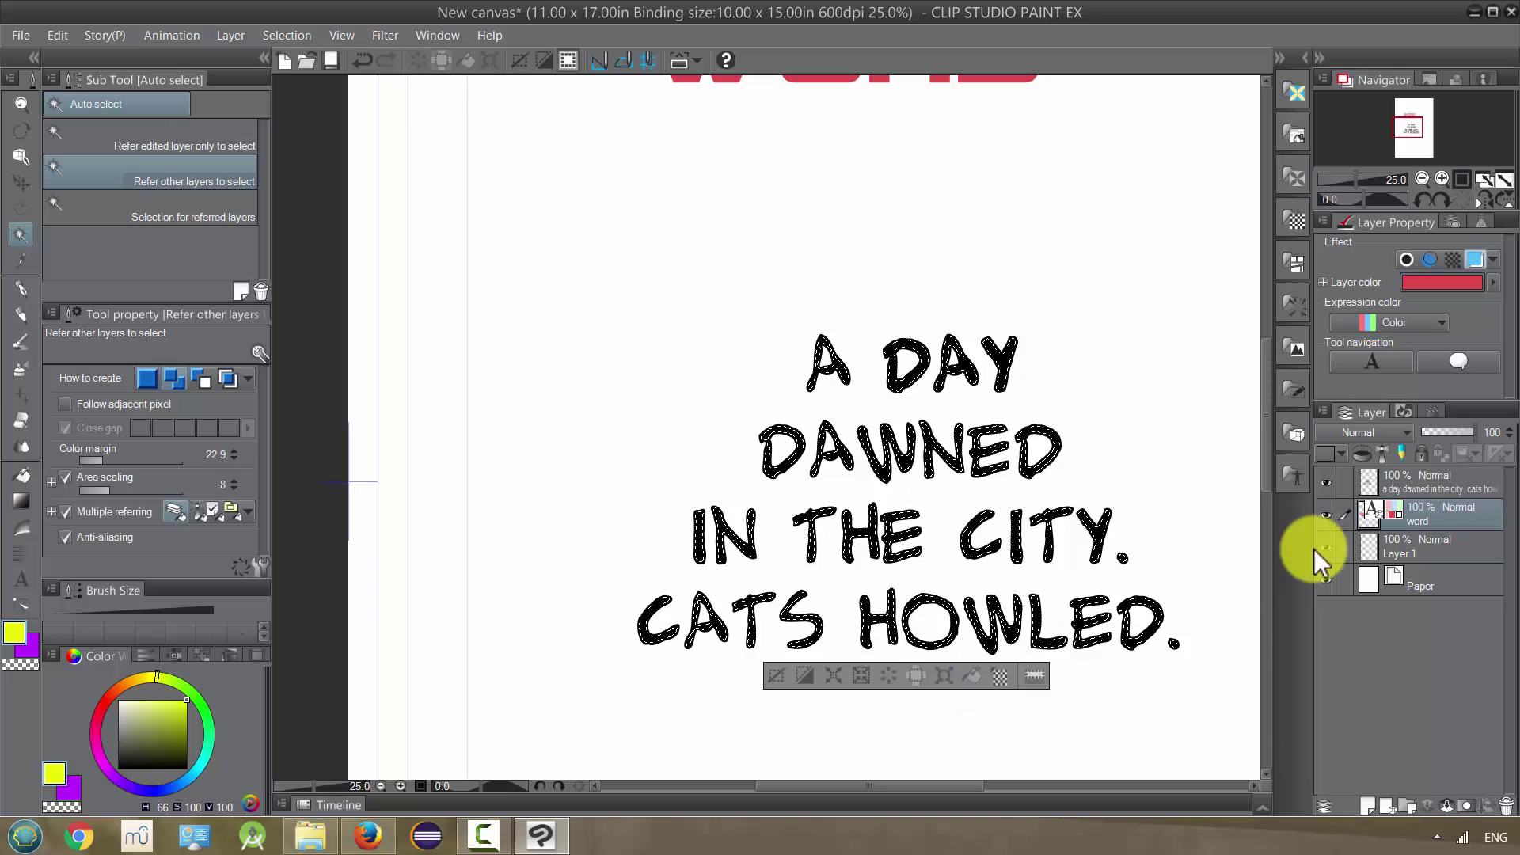
click(1374, 803)
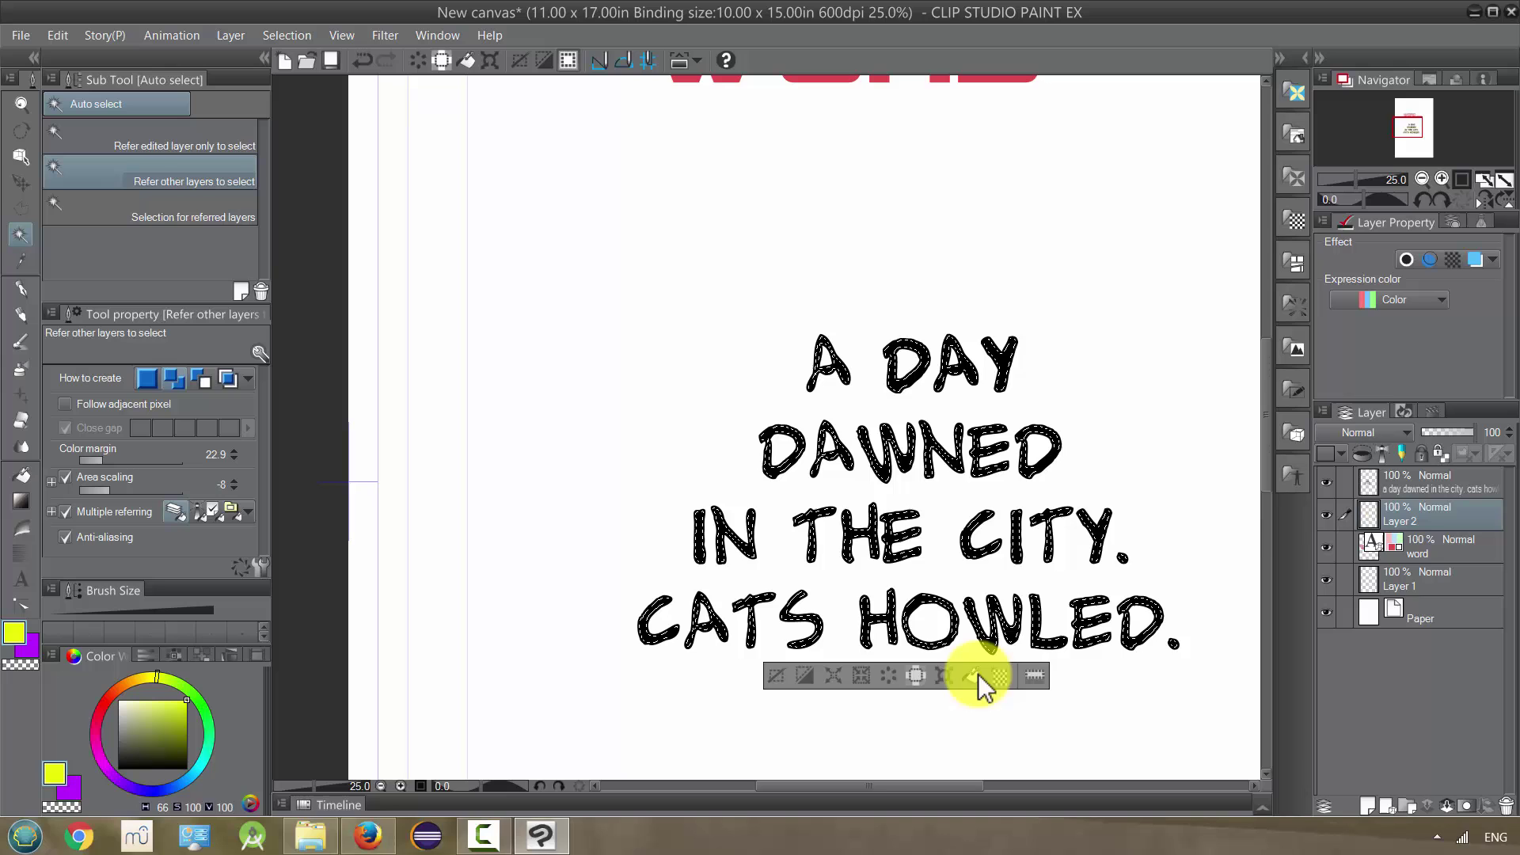
click(1407, 516)
drag(1407, 516, 1408, 483)
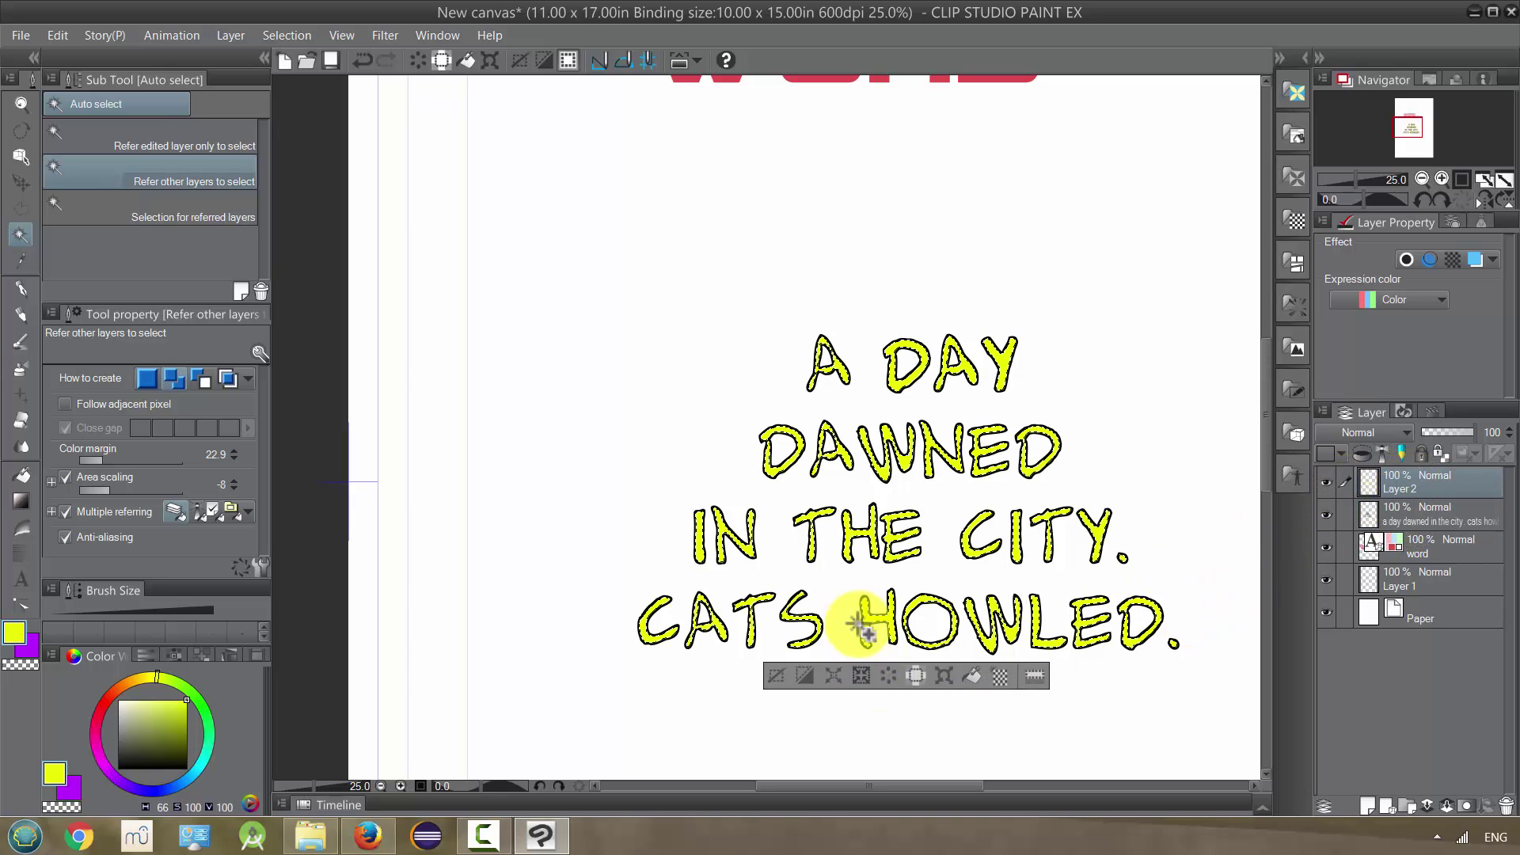
Step: Clear the caption selection and select the insides of the WORD letters
click(775, 679)
scroll(1019, 542, down, 2)
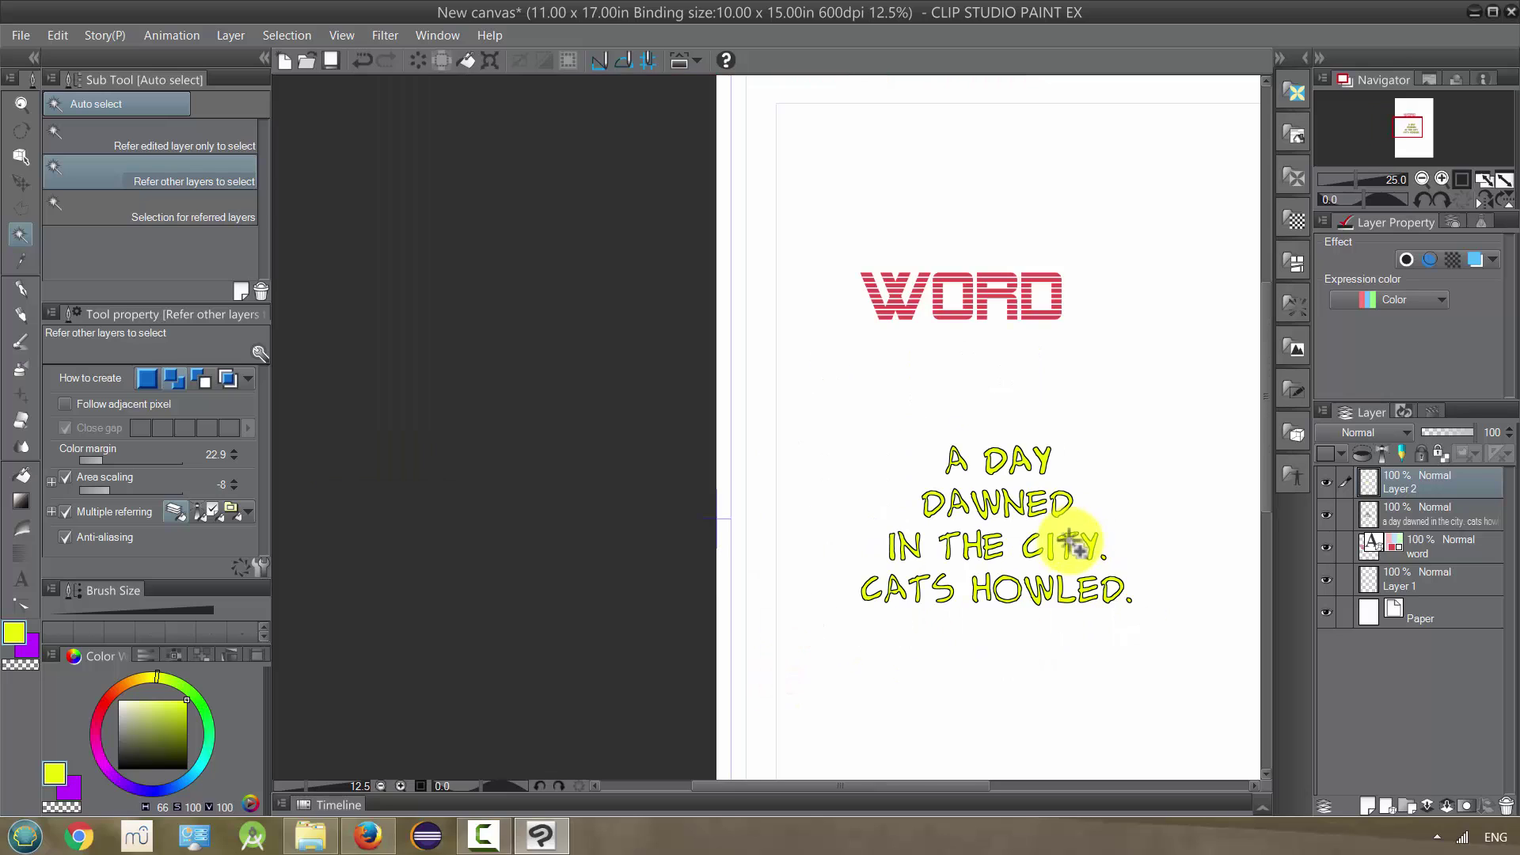
drag(930, 513, 801, 498)
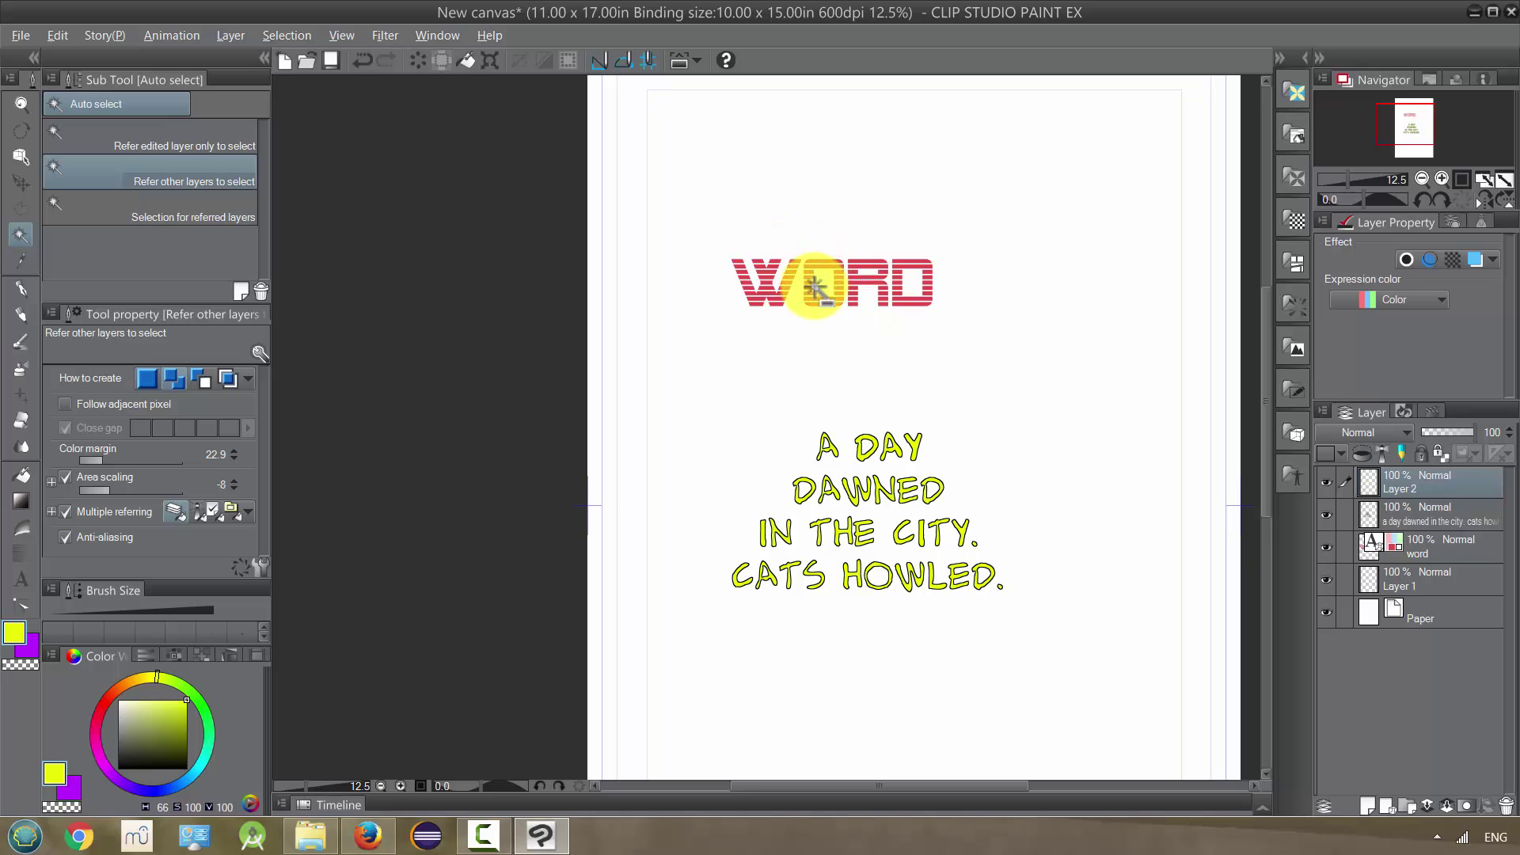
scroll(809, 293, up, 5)
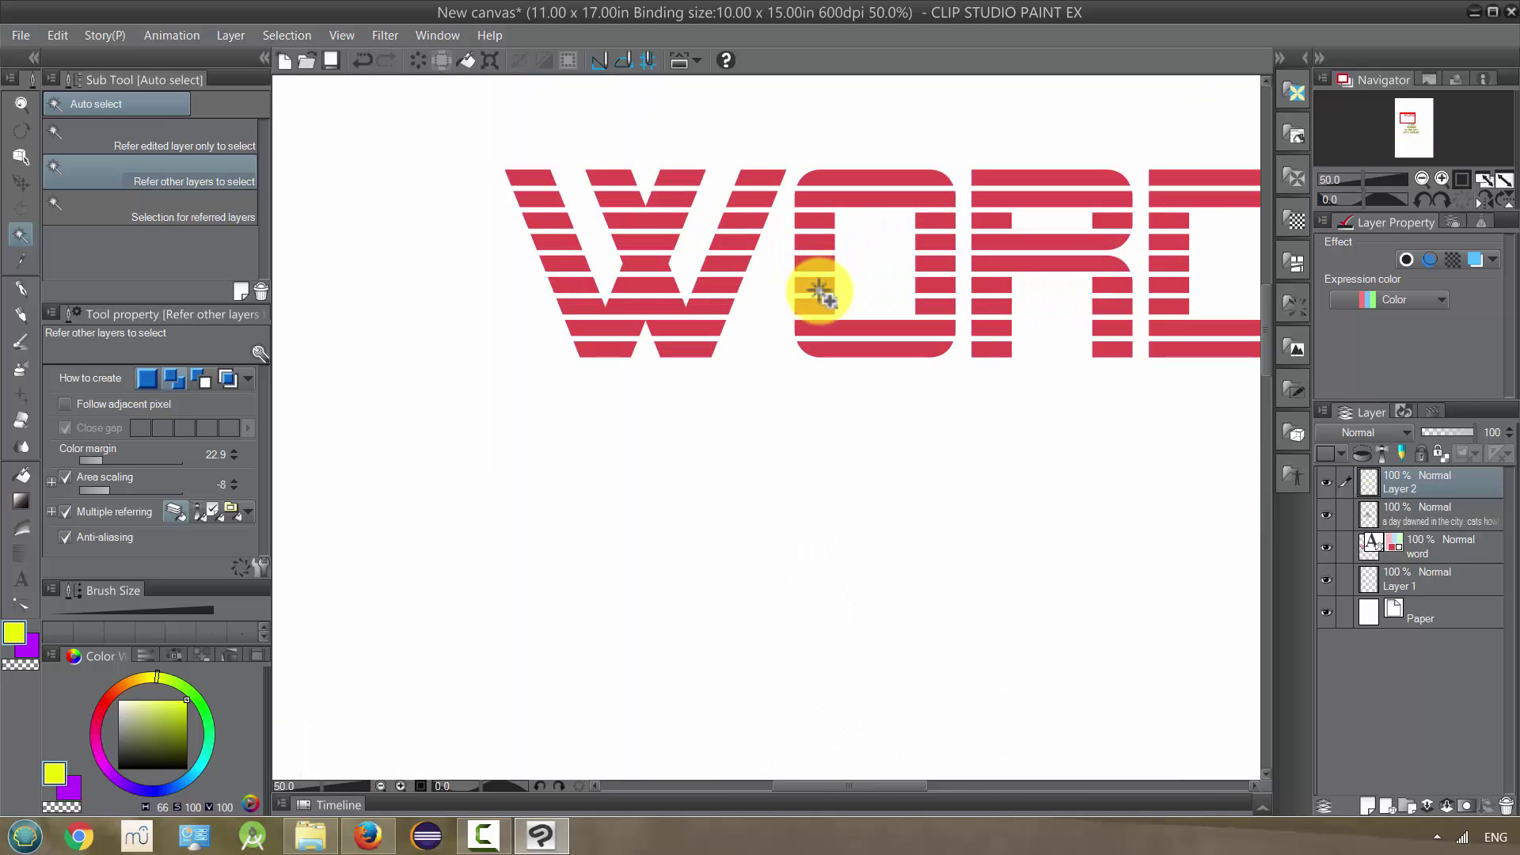
click(819, 287)
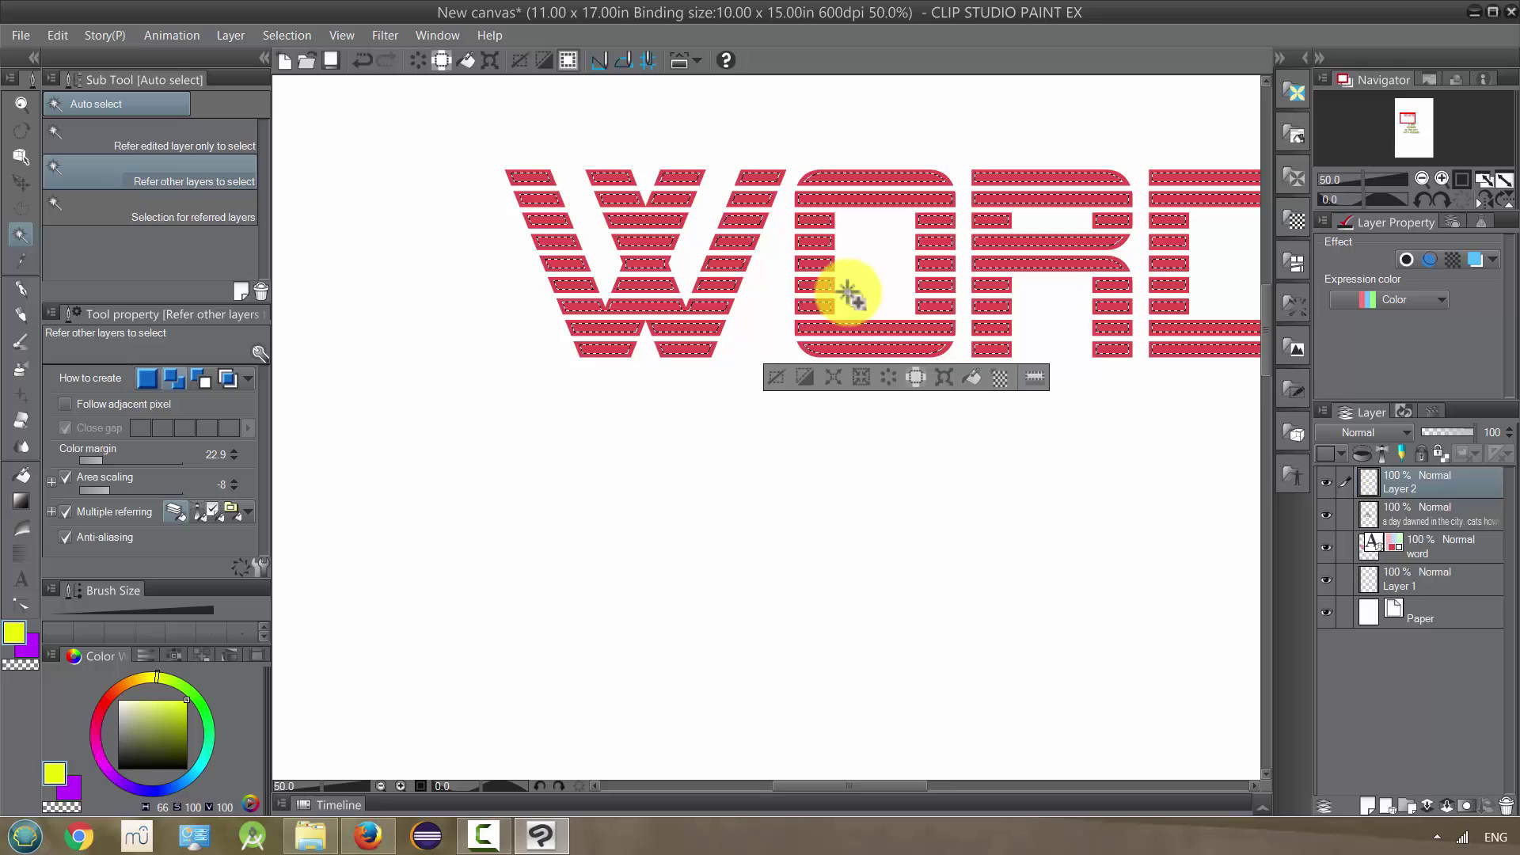
scroll(848, 295, down, 2)
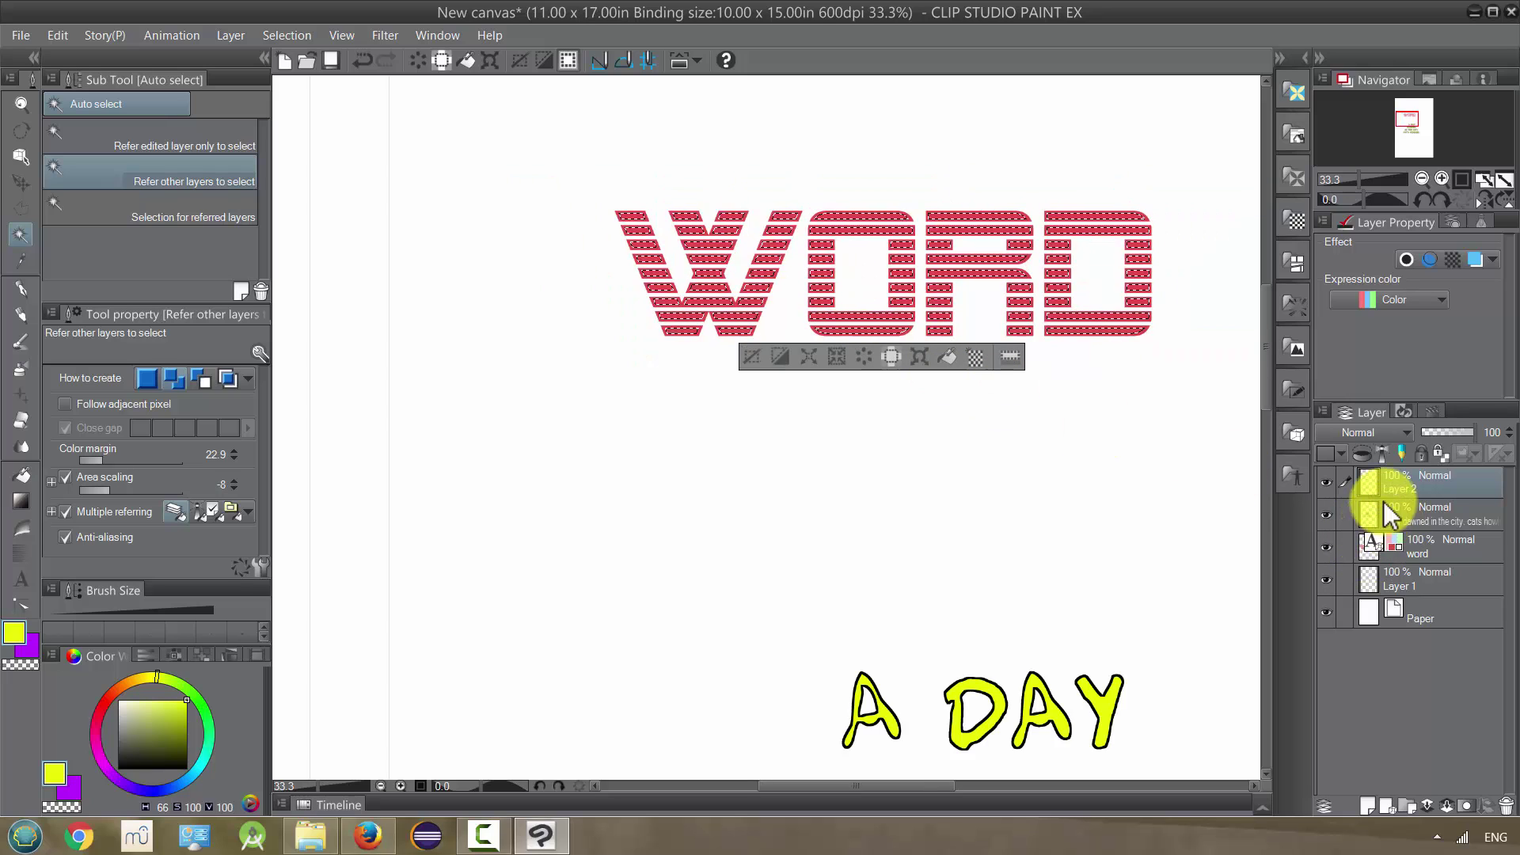
click(1422, 548)
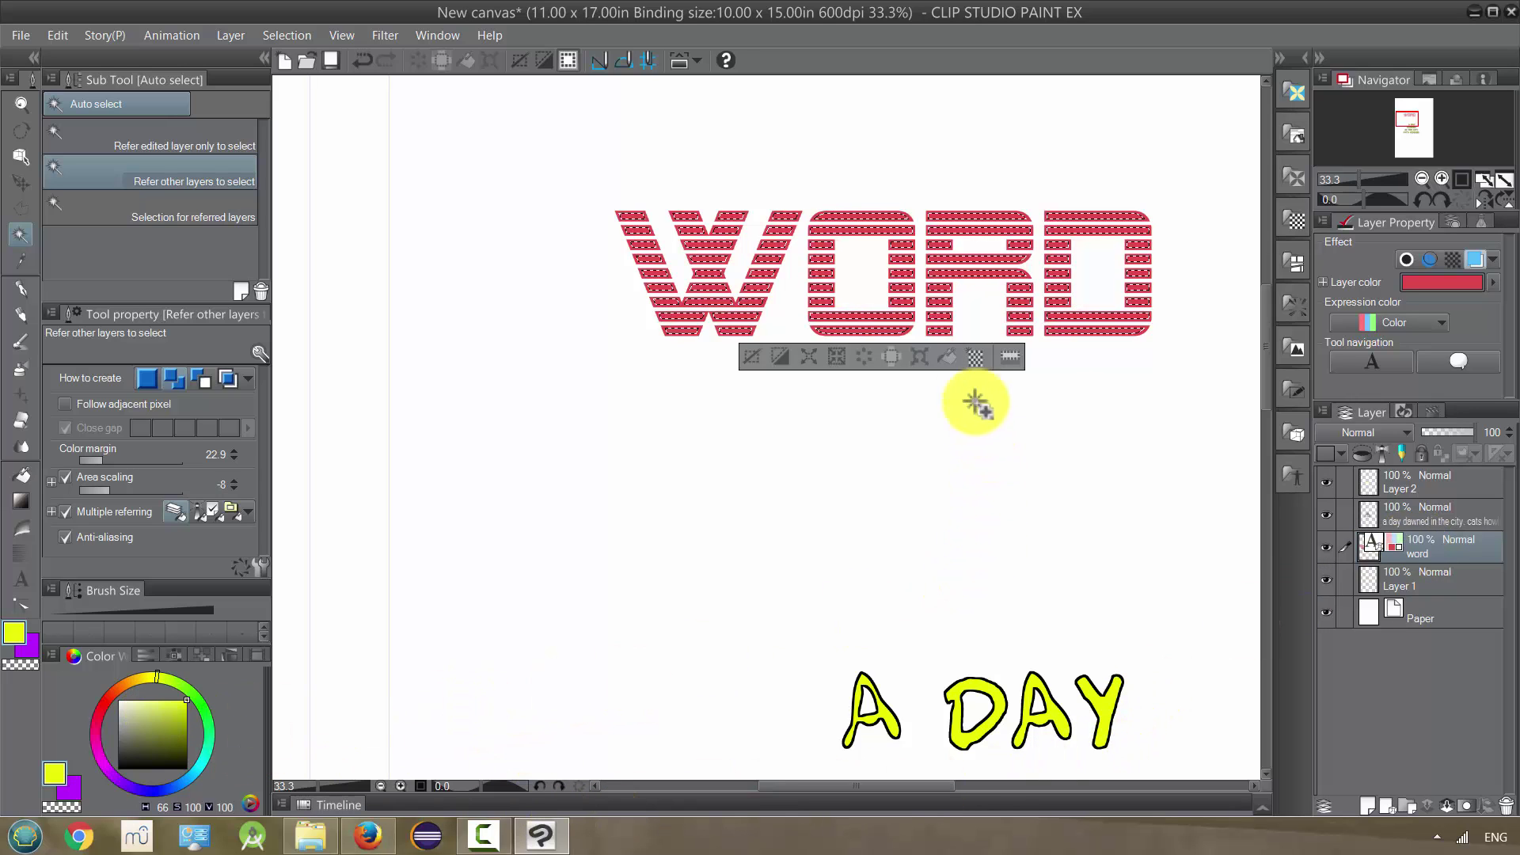
click(953, 356)
click(949, 356)
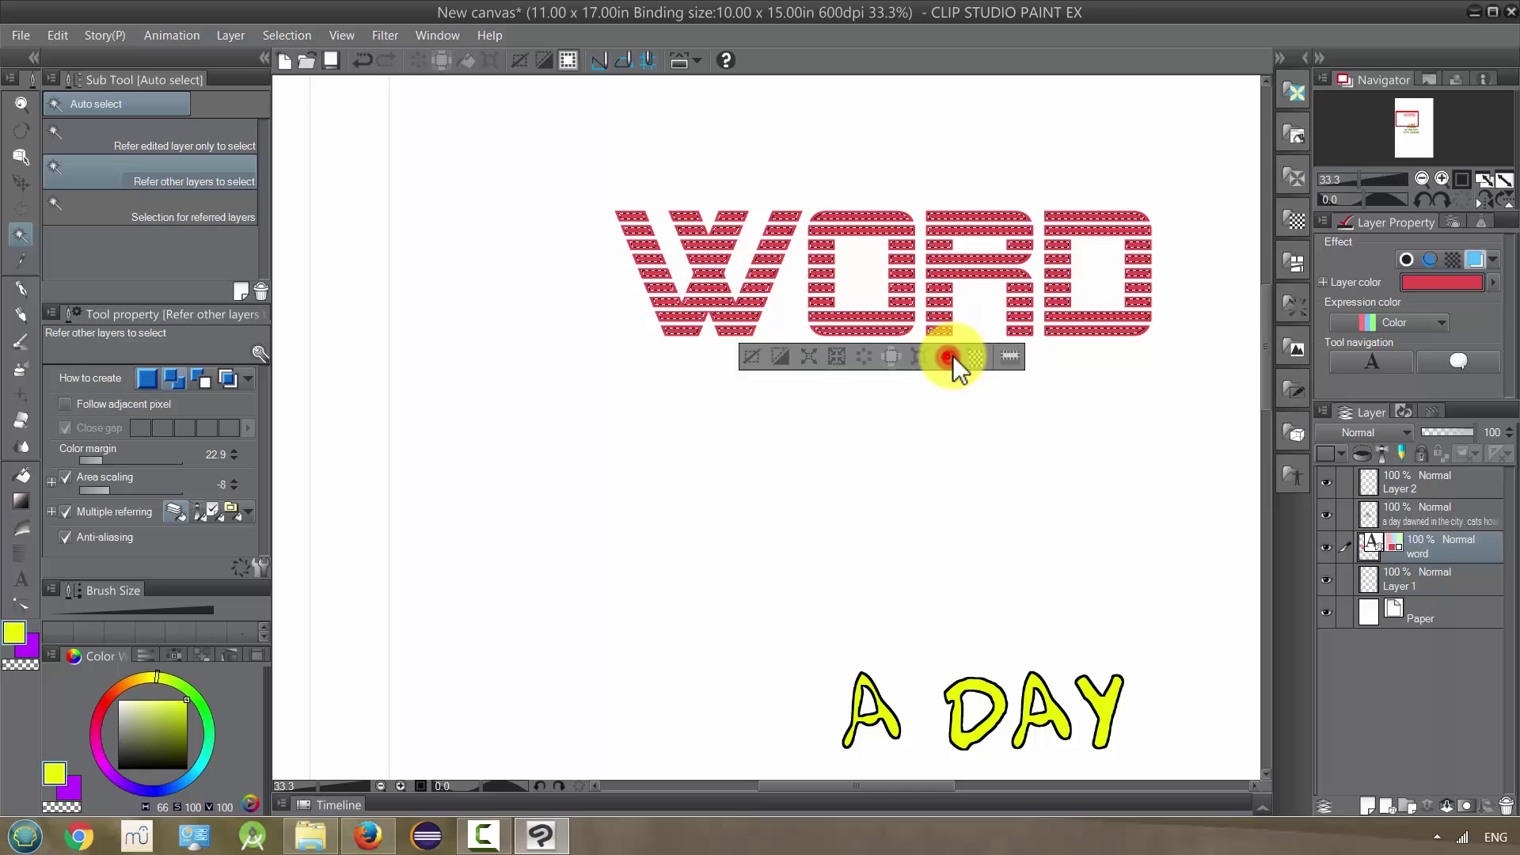
Step: Fill the WORD selection yellow on Layer 2 and deselect
click(1420, 485)
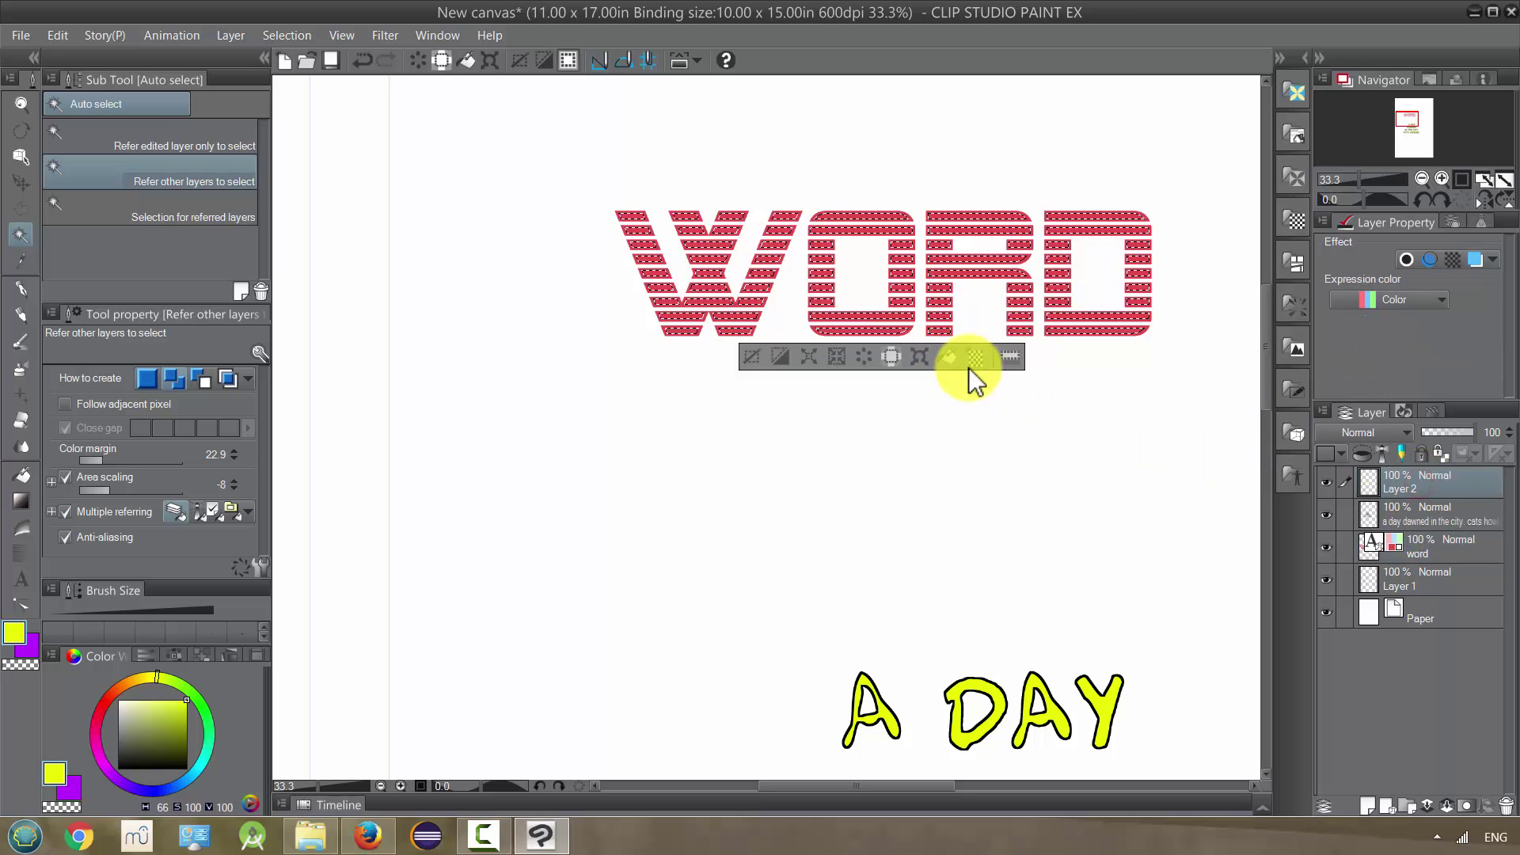
click(946, 356)
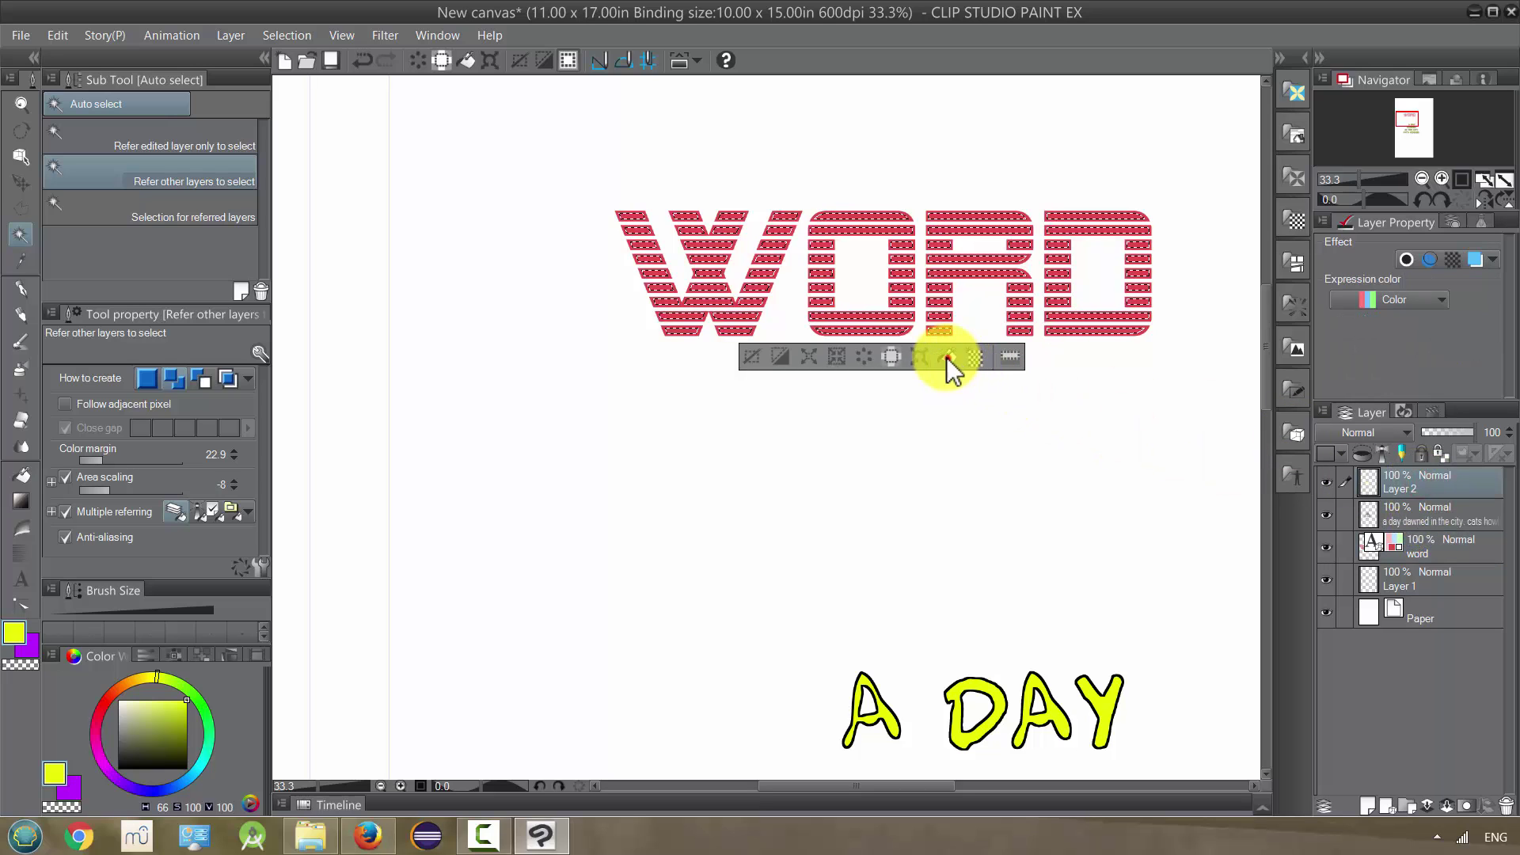
click(750, 360)
scroll(1061, 407, down, 3)
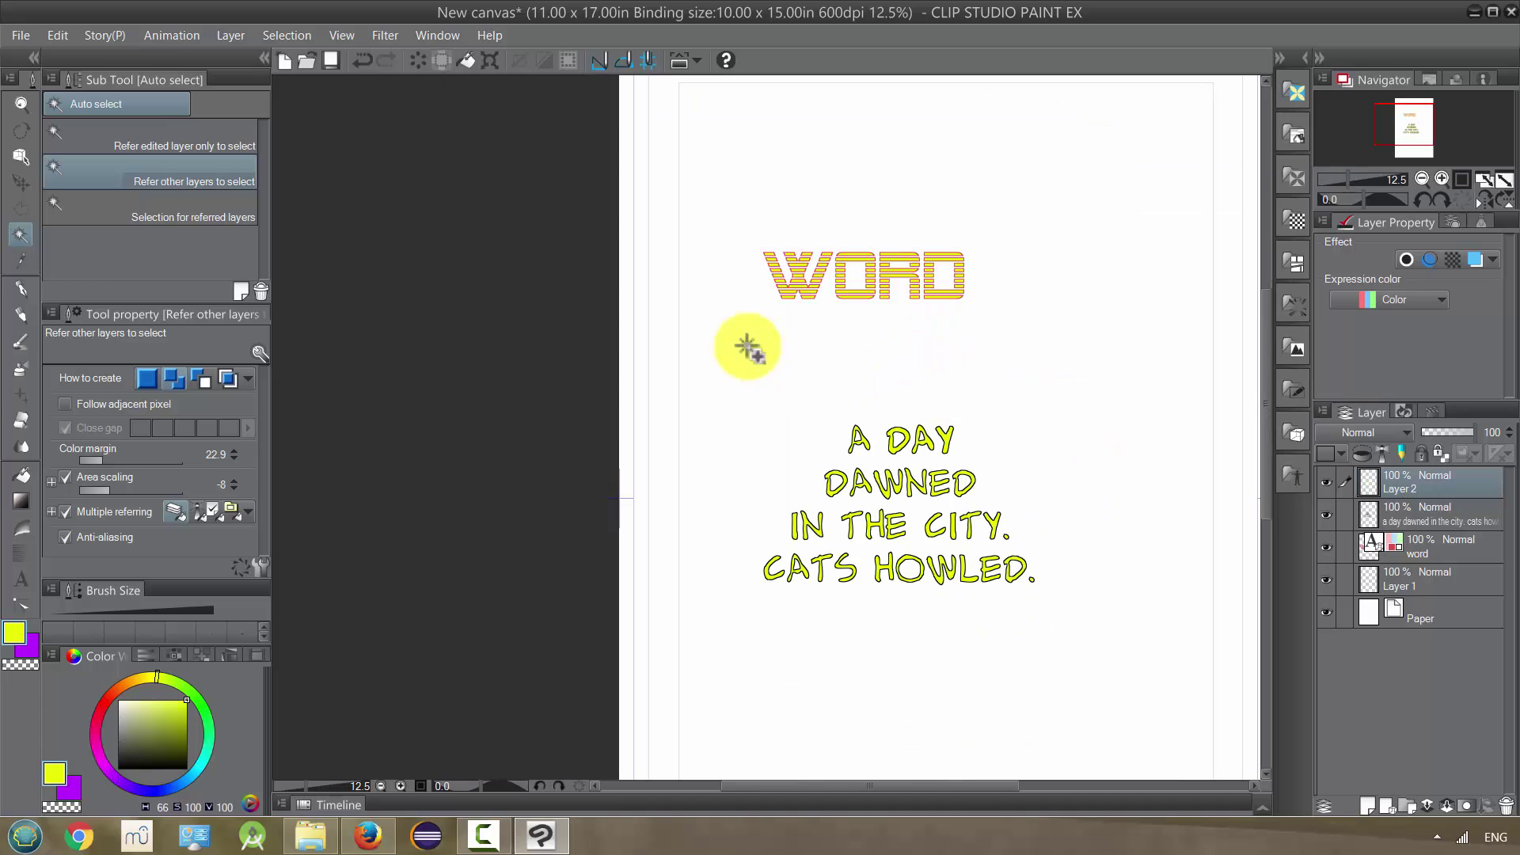